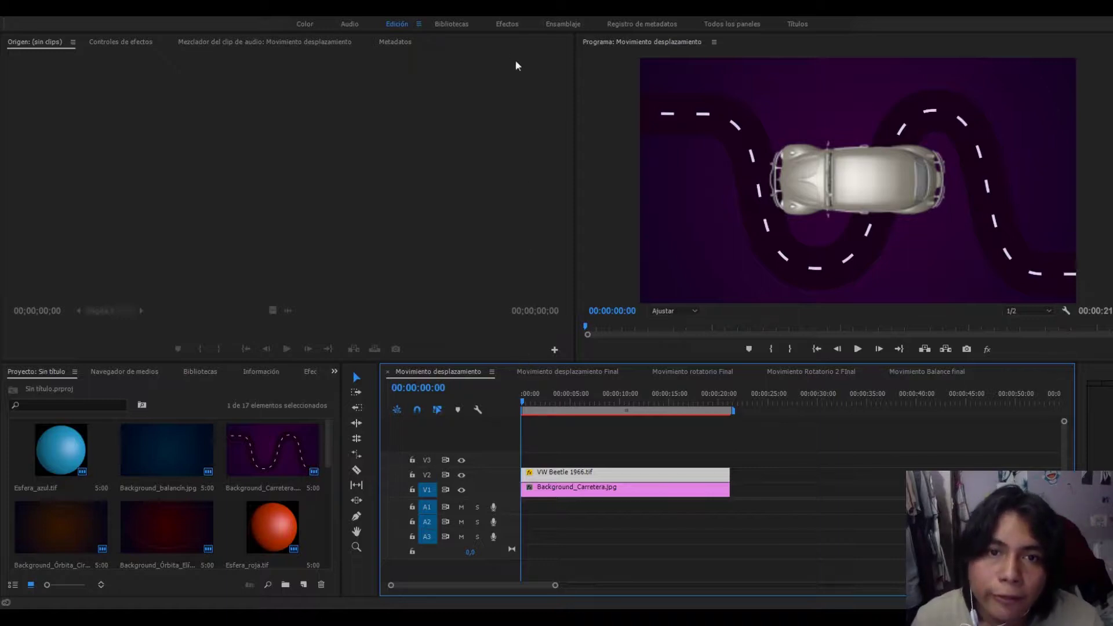
Step: Show the VW Beetle clip's effect controls and turn off its rotation animation
click(137, 43)
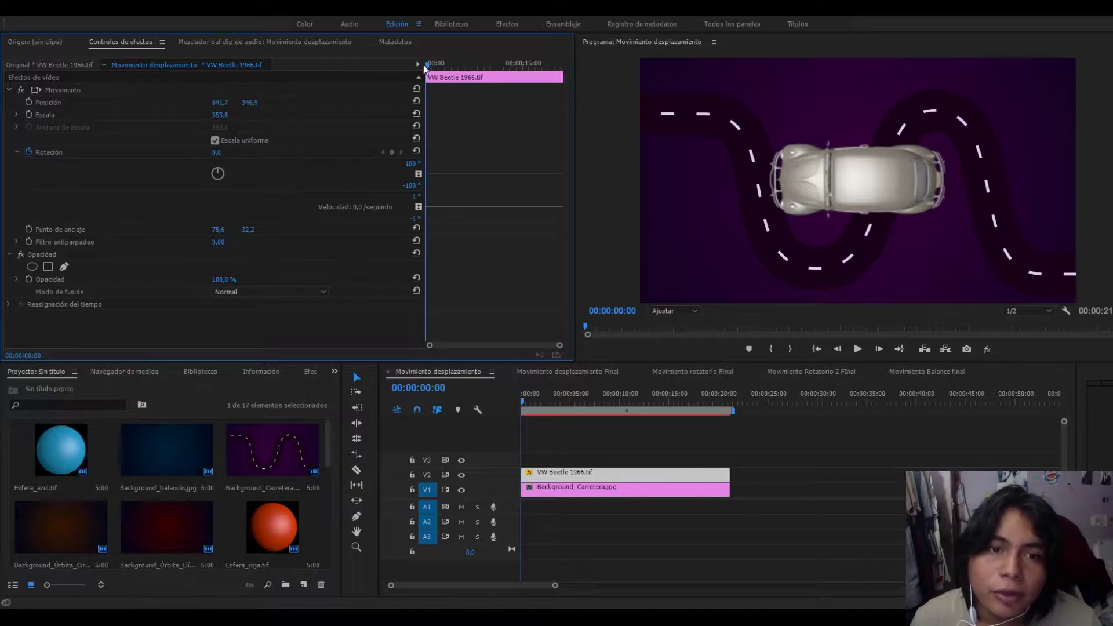
click(21, 152)
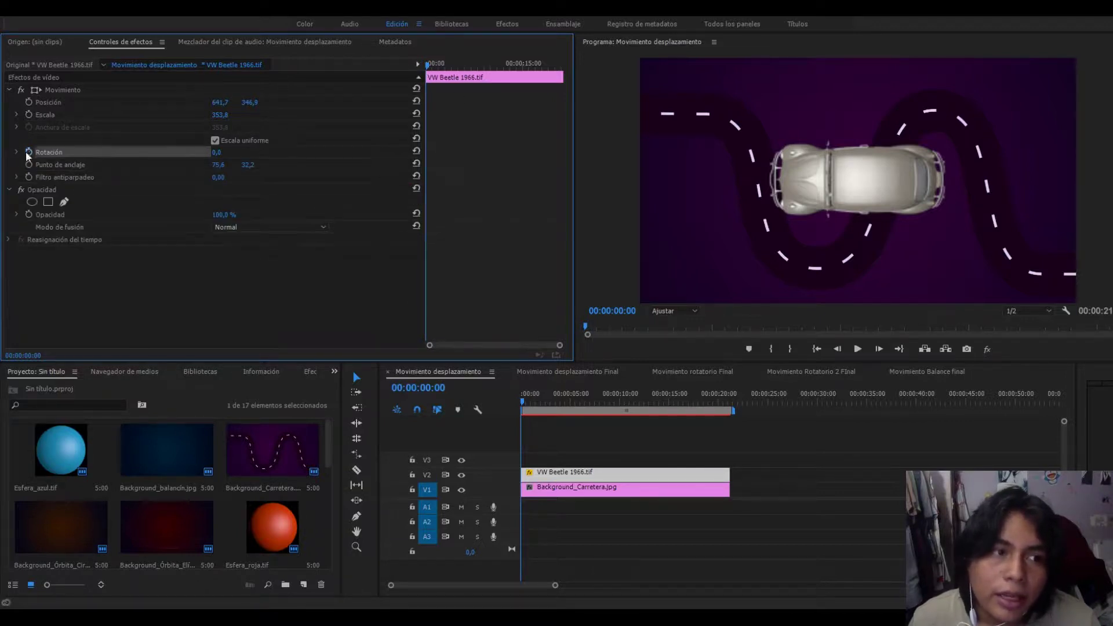
drag(430, 68, 419, 95)
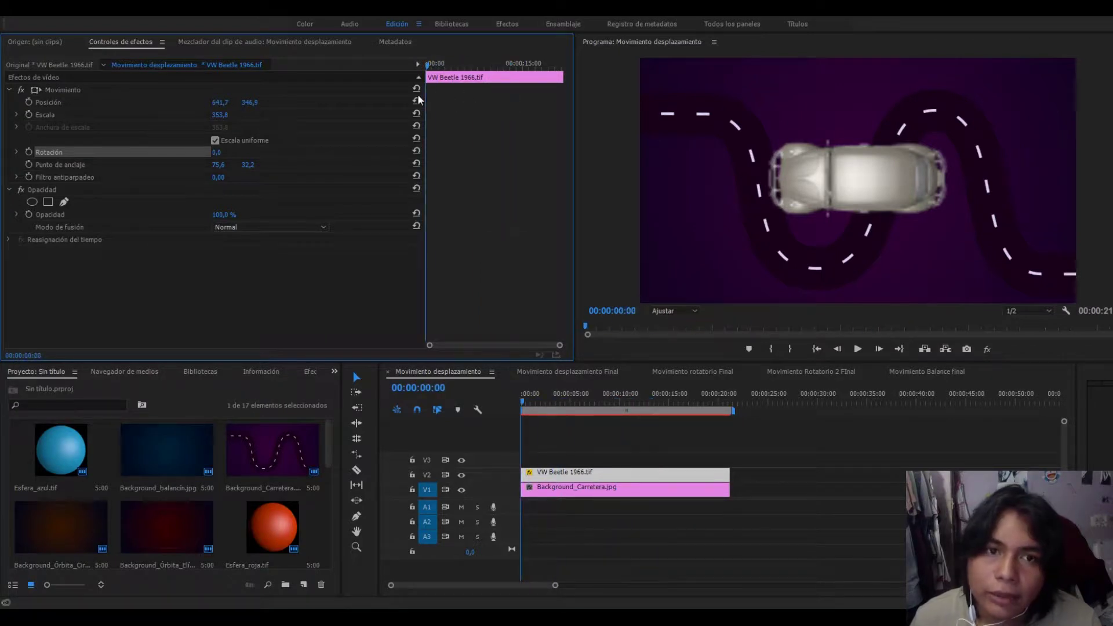
Step: Scale the car down to about 208 and try rotating it freehand to about 48°, undoing the rotation
click(64, 90)
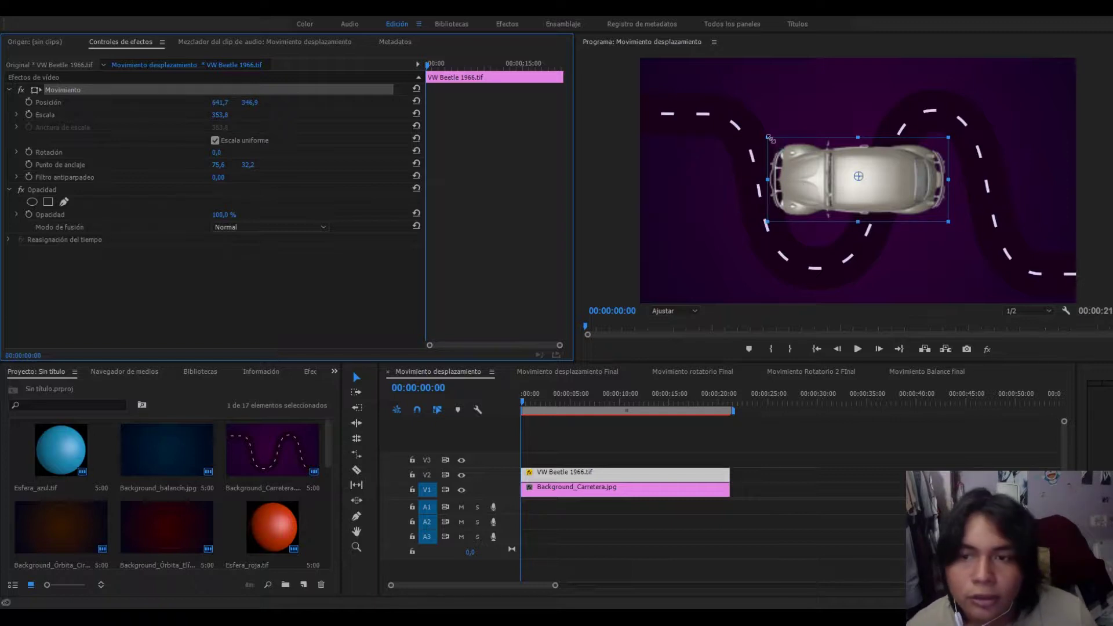
drag(769, 138, 805, 154)
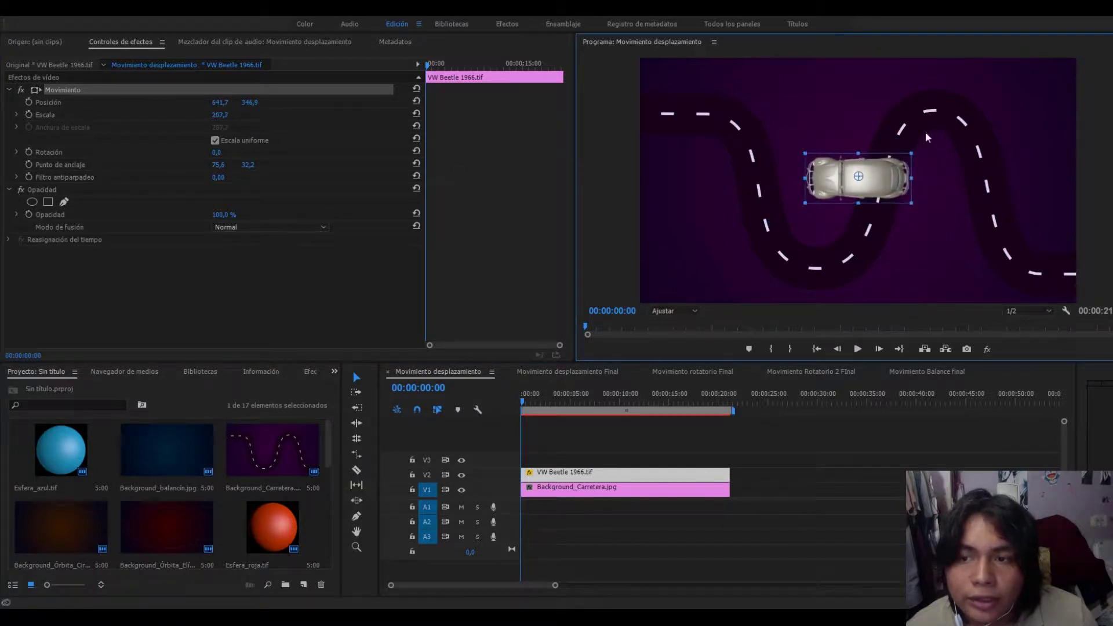
drag(923, 145, 936, 200)
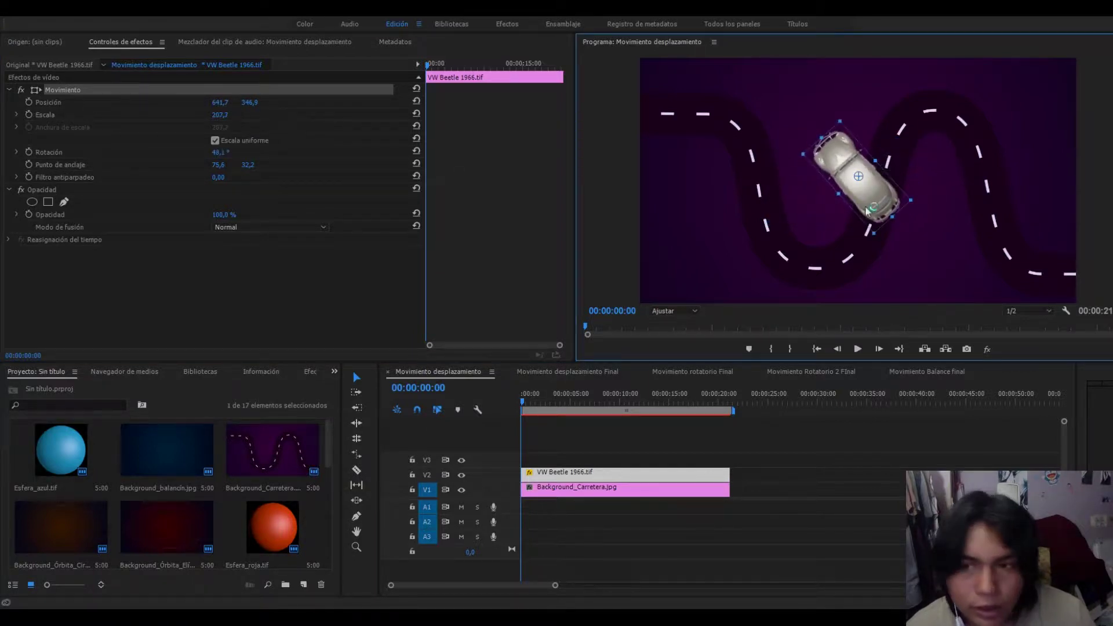
key(ctrl+z)
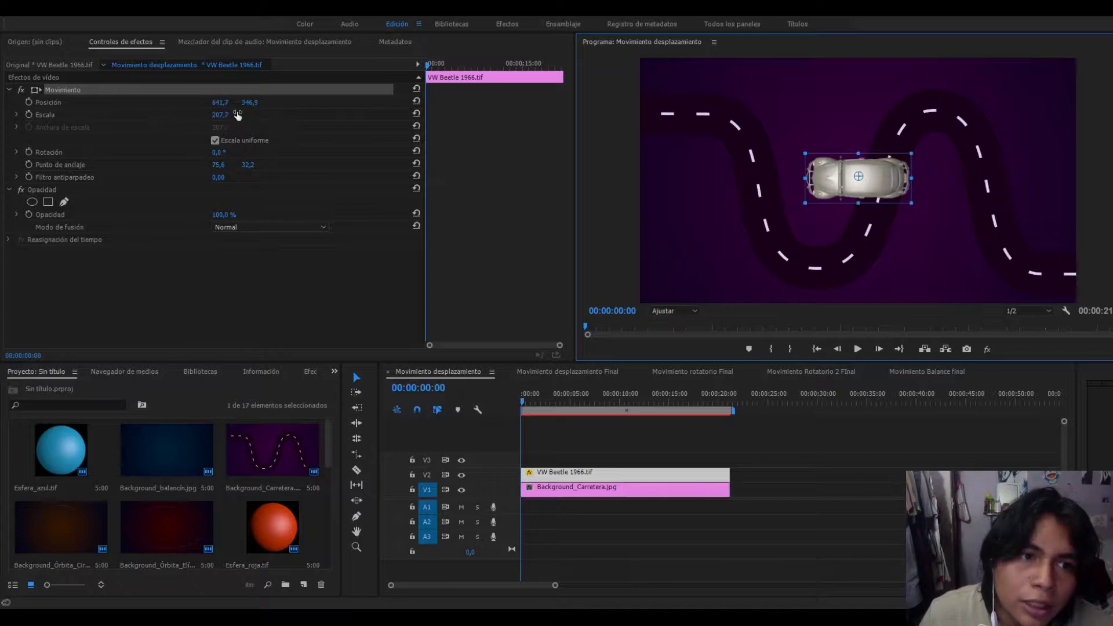
click(133, 102)
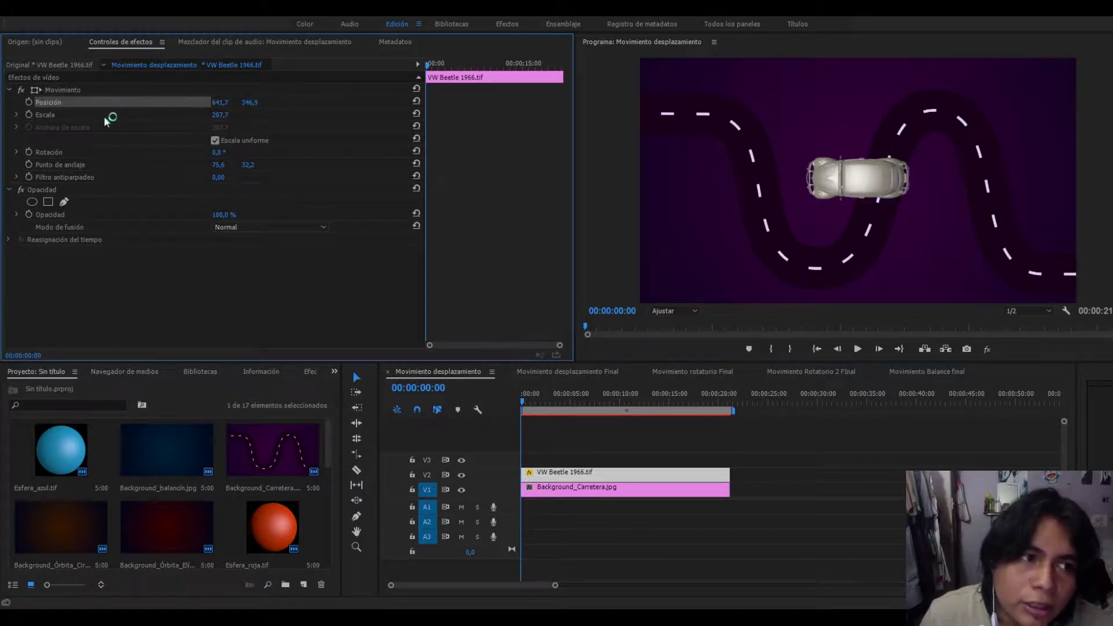
click(103, 116)
click(114, 155)
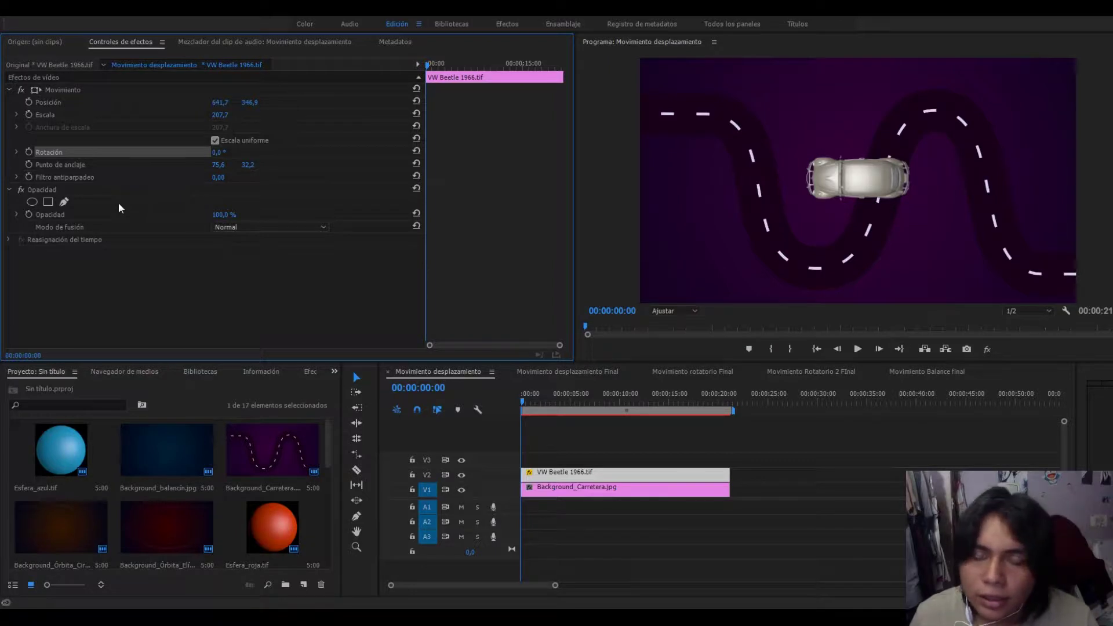
click(77, 104)
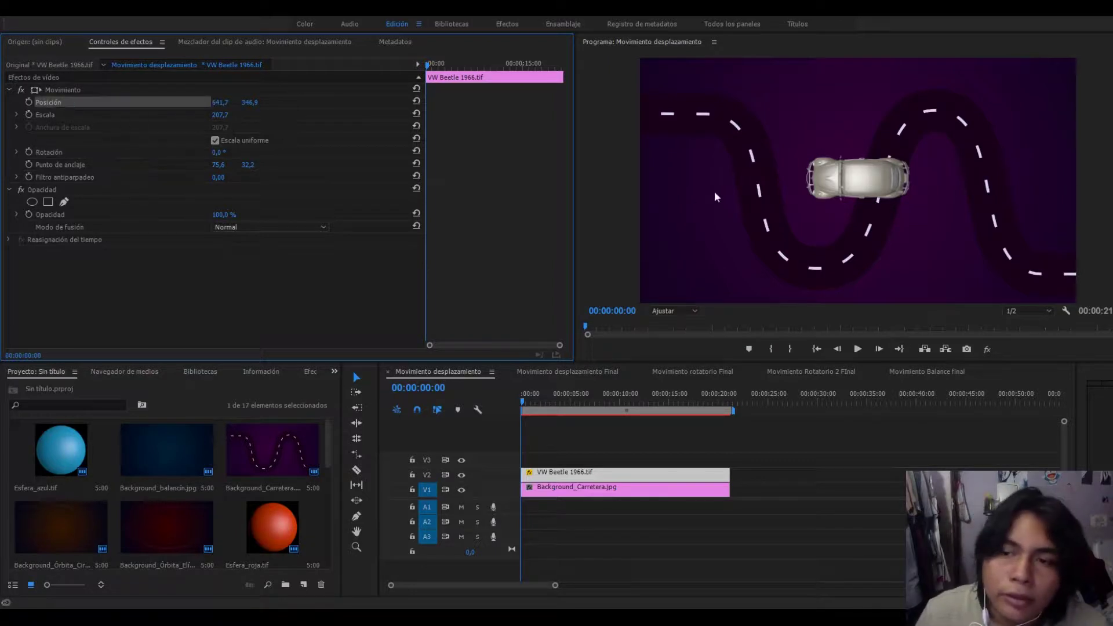
Step: Scale the car down to about 121 and place it outside the frame at the road's lower-right end, about 1374, 643
click(60, 91)
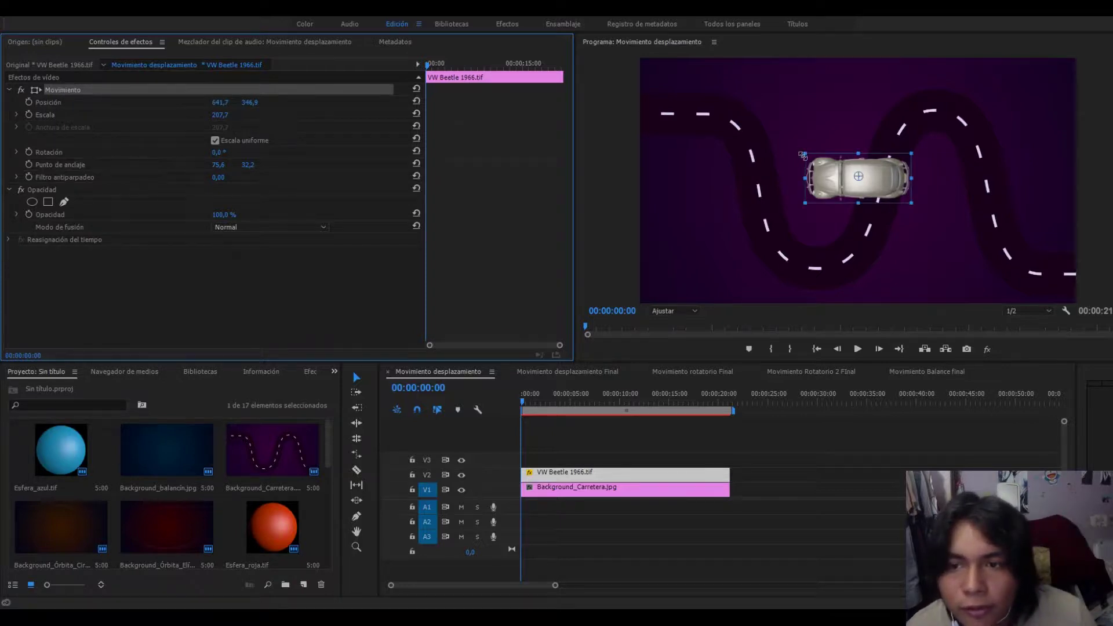
drag(803, 156, 1096, 278)
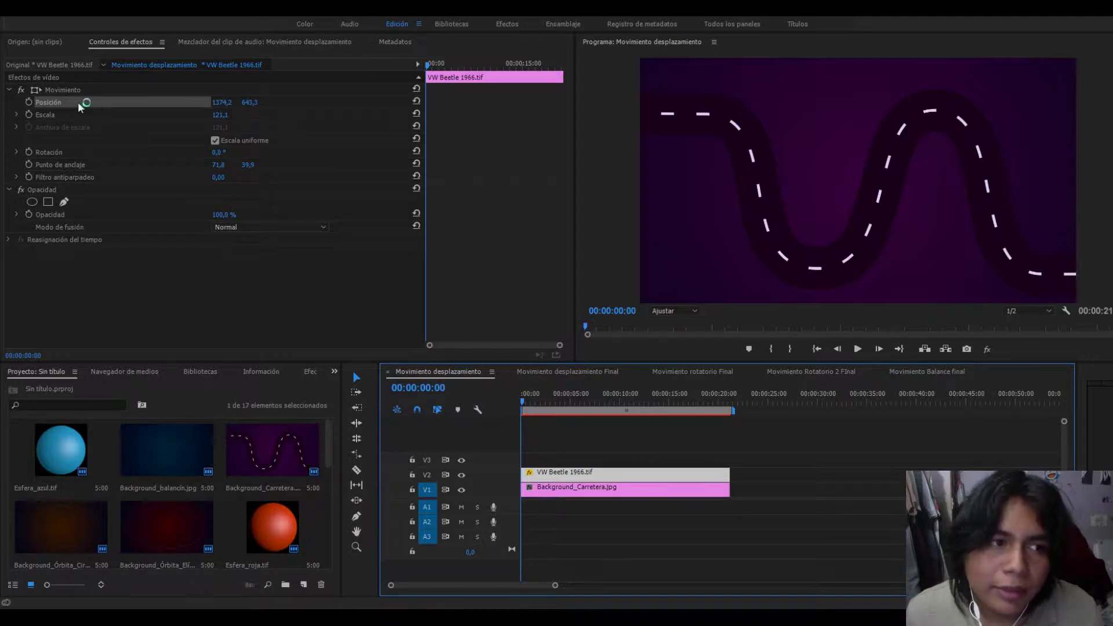
Step: Enable position animation on the car at 00:00:00:00 to set the starting keyframe
click(29, 103)
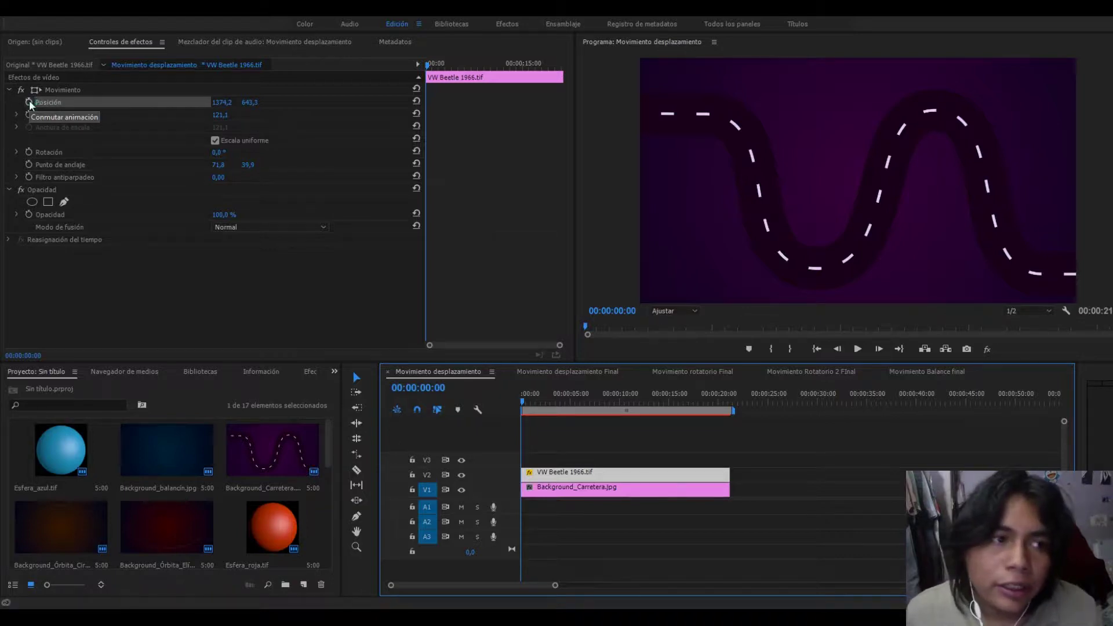
click(29, 102)
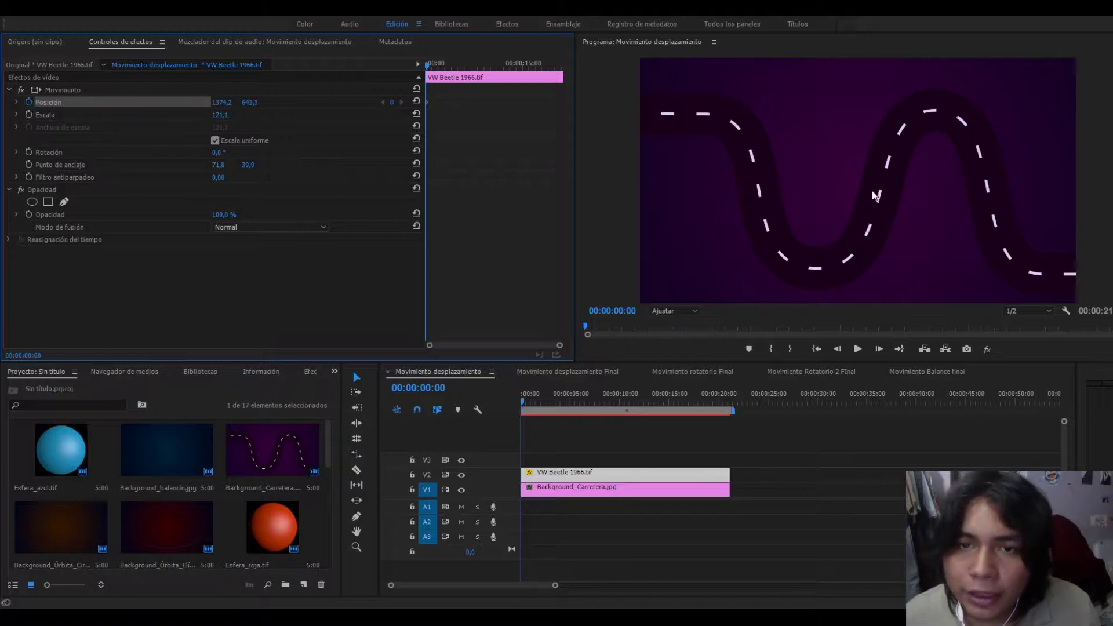
click(56, 91)
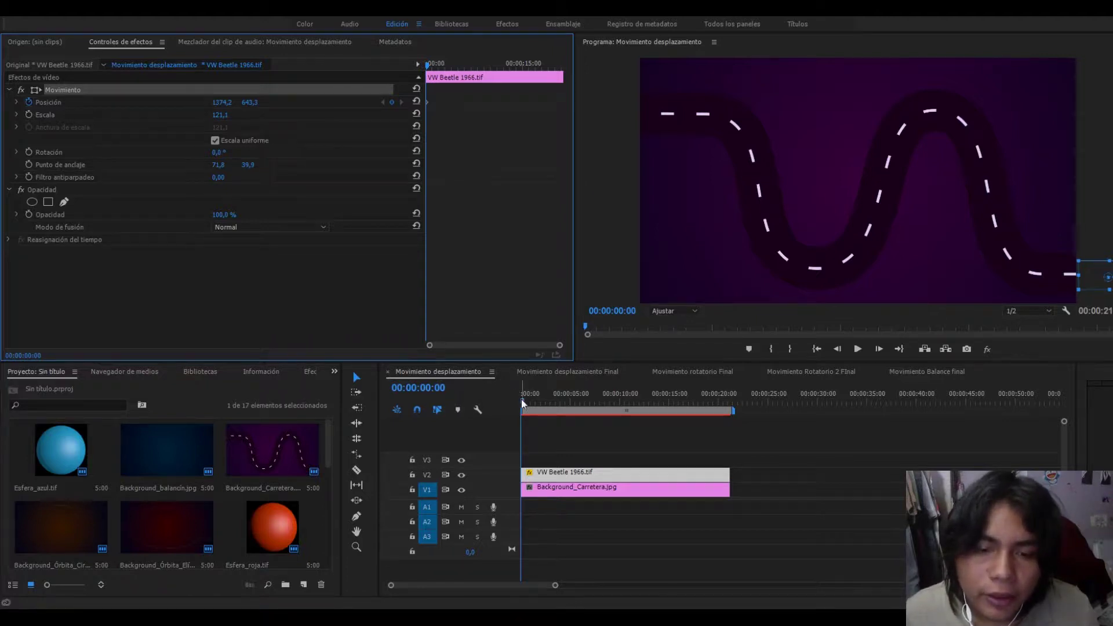
Step: Add a position keyframe at 00:00:02:16 with the car moved onto the lower-right road section, at about 1153, 640
drag(523, 400, 550, 404)
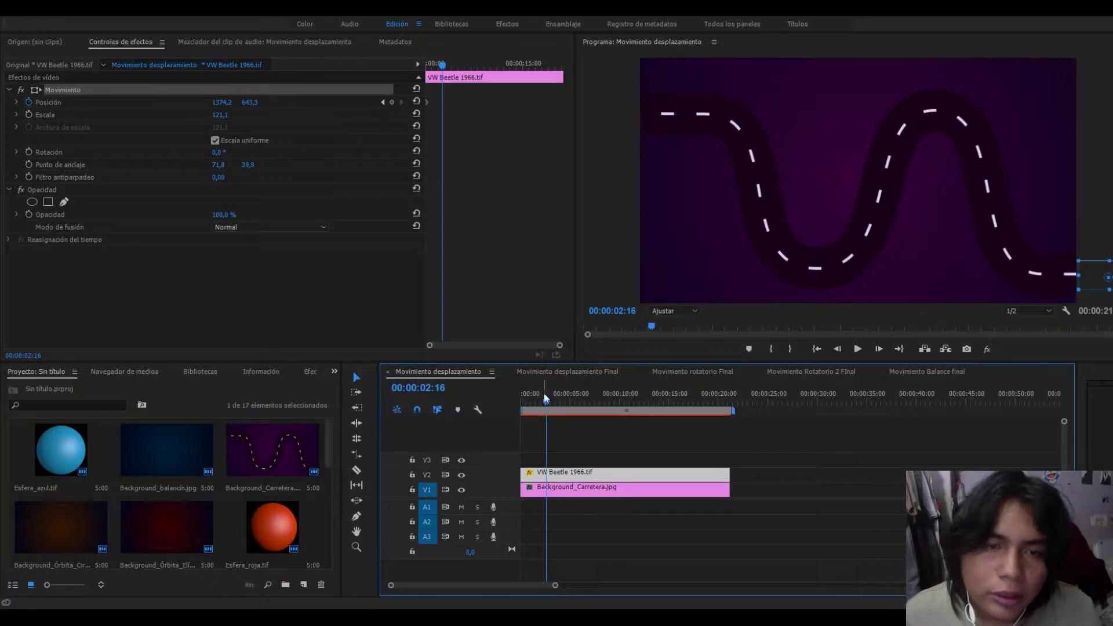
click(391, 103)
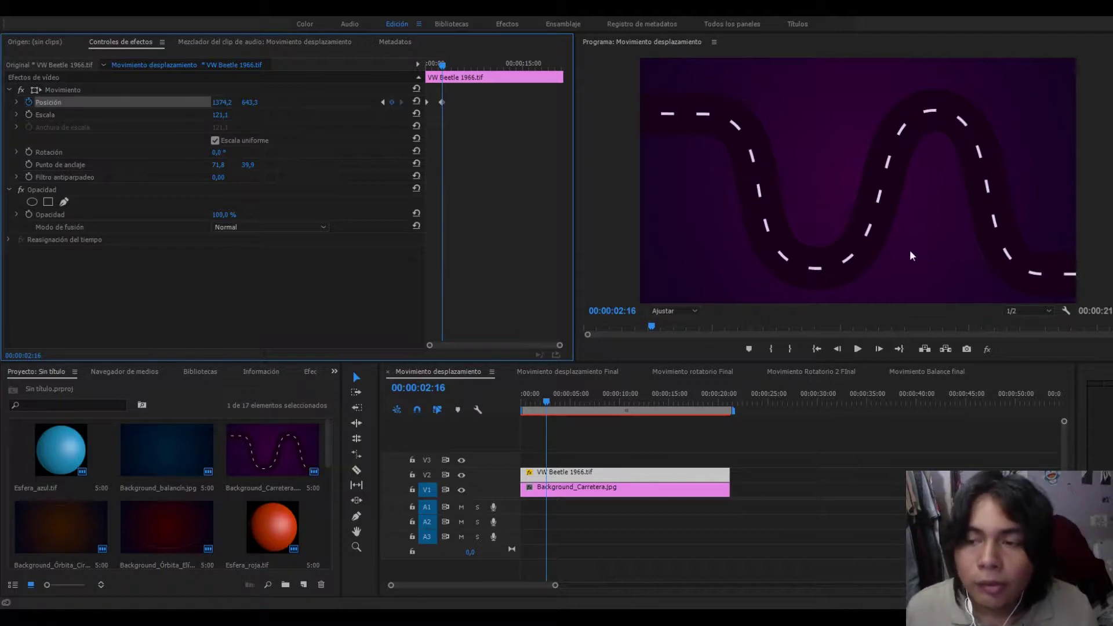
click(57, 91)
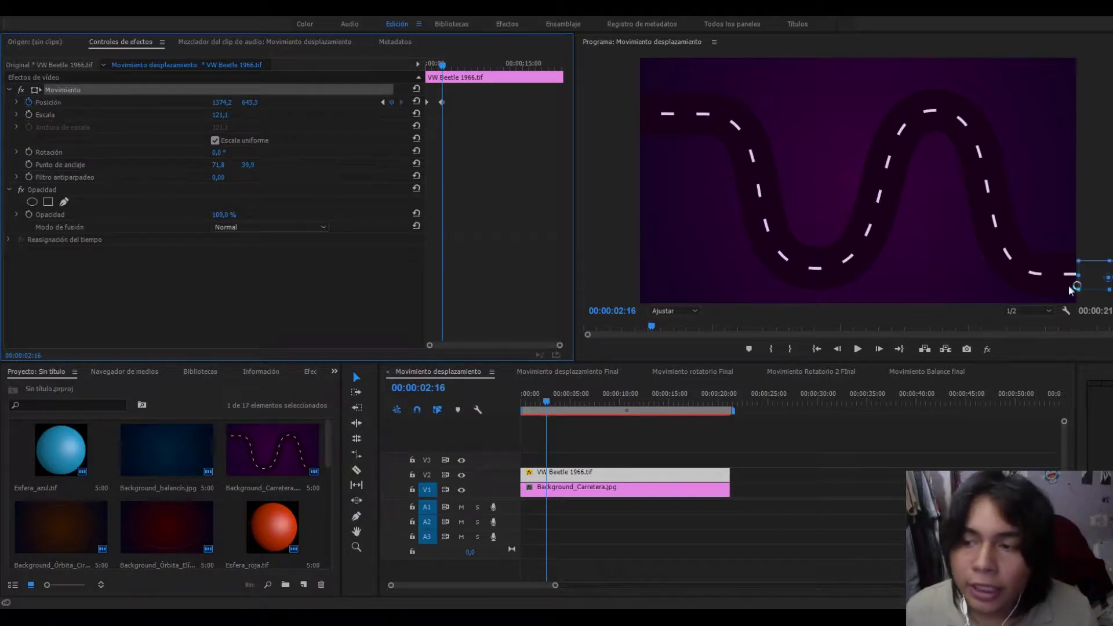
drag(1098, 283, 1033, 276)
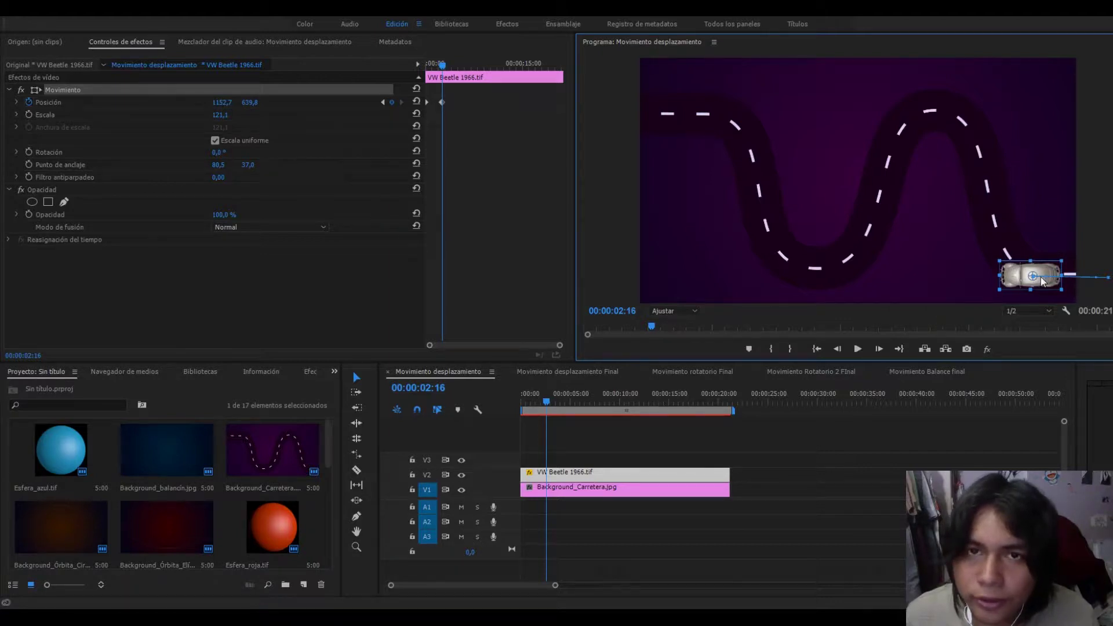
Step: Scrub through and play back the car's entrance from the start of the sequence
click(426, 65)
drag(426, 65, 445, 77)
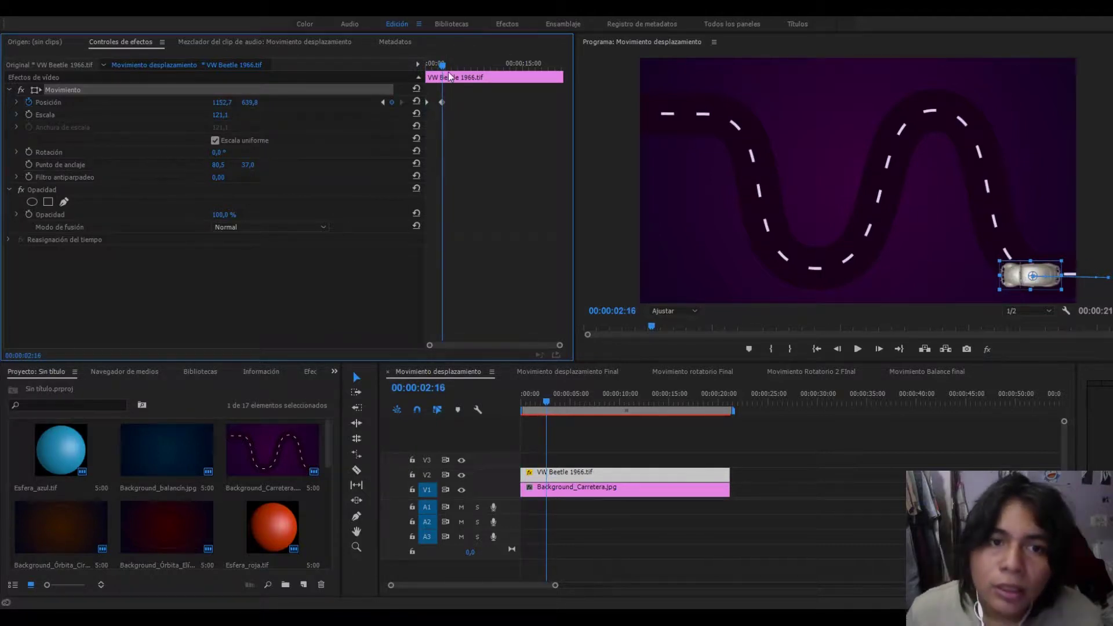
drag(444, 68, 435, 67)
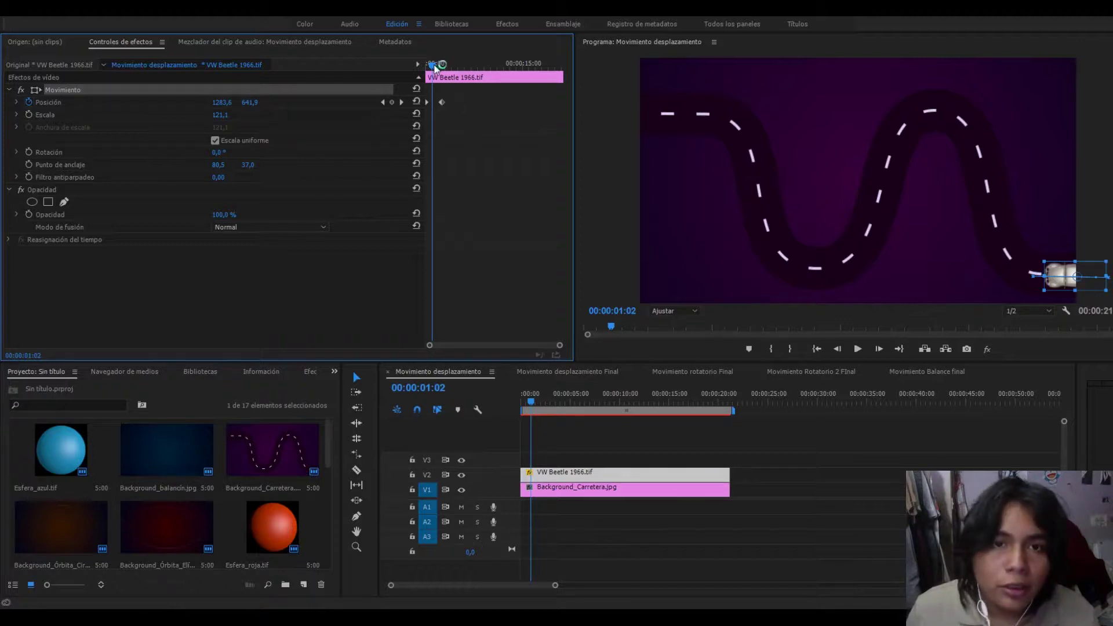
drag(434, 67, 424, 77)
key(space)
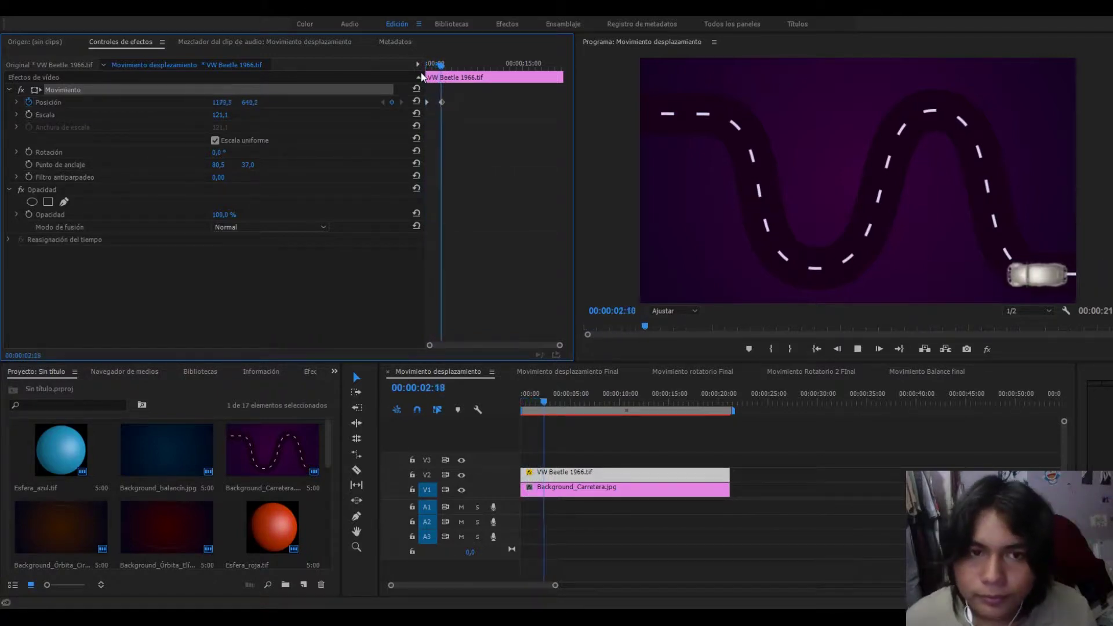
key(space)
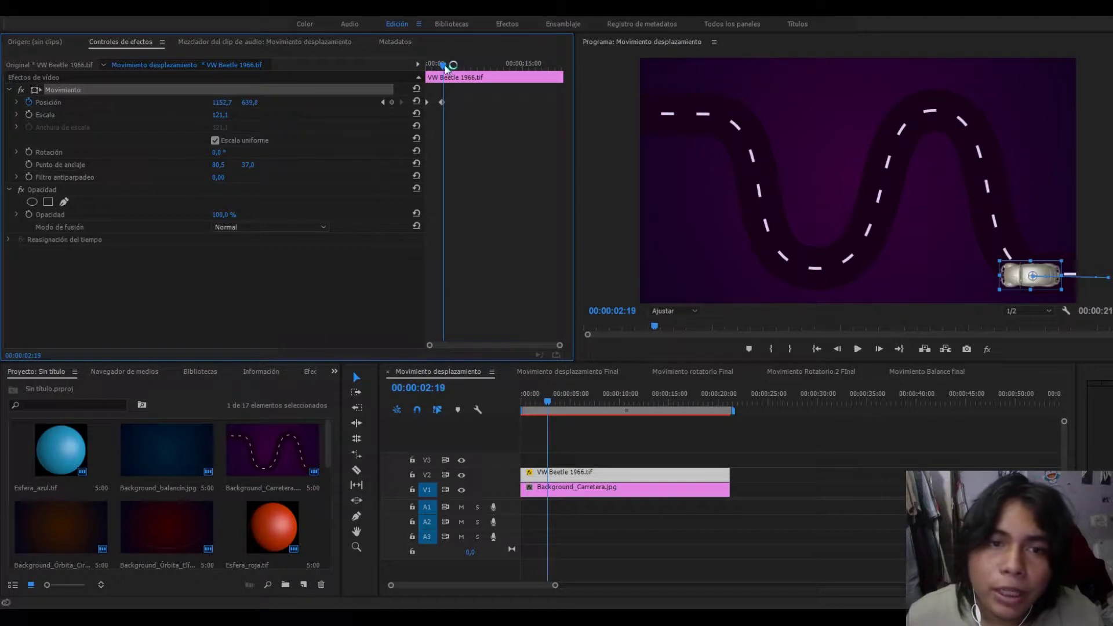
Step: Shift the second position keyframe earlier to about 00:00:01:07 and play back the quicker entrance
drag(445, 65, 436, 68)
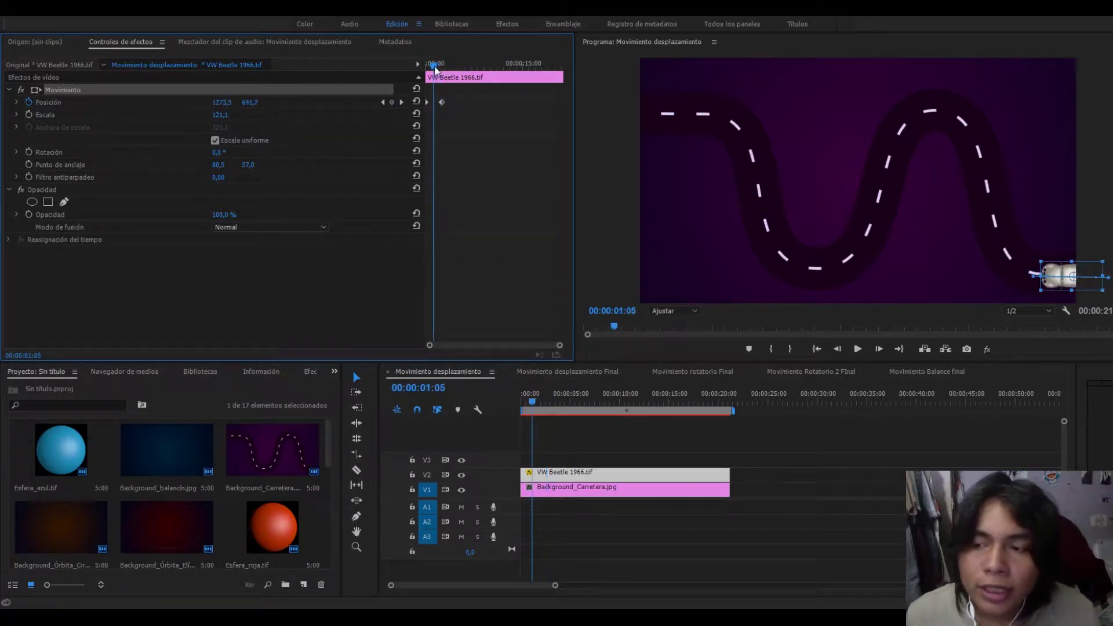
drag(434, 66, 436, 66)
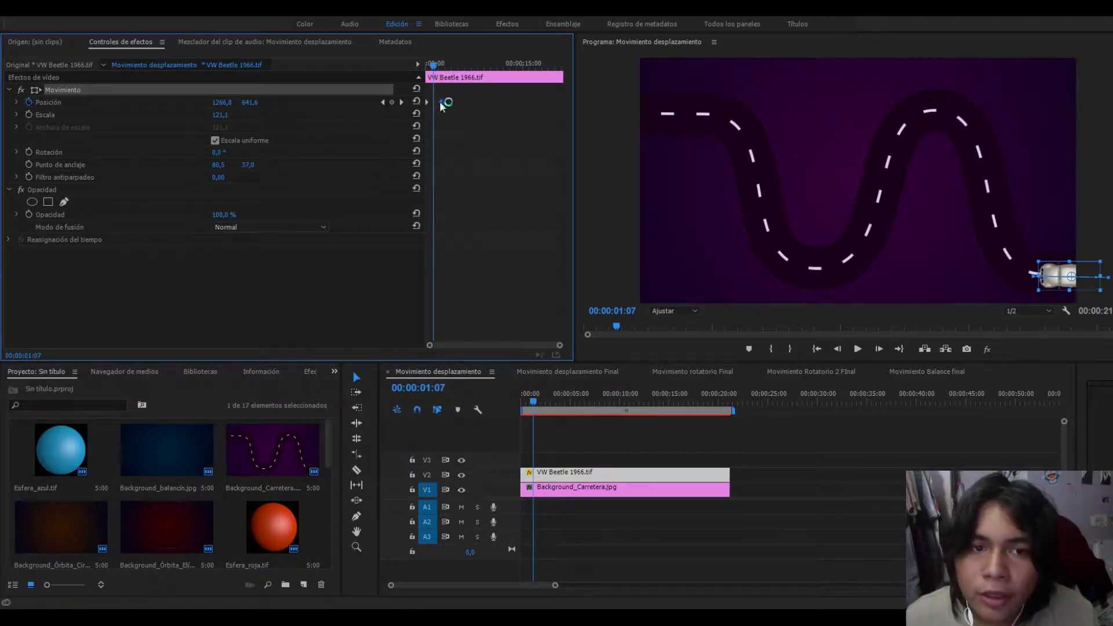
mouse_move(442, 104)
mouse_down()
mouse_move(520, 108)
mouse_move(430, 103)
mouse_up()
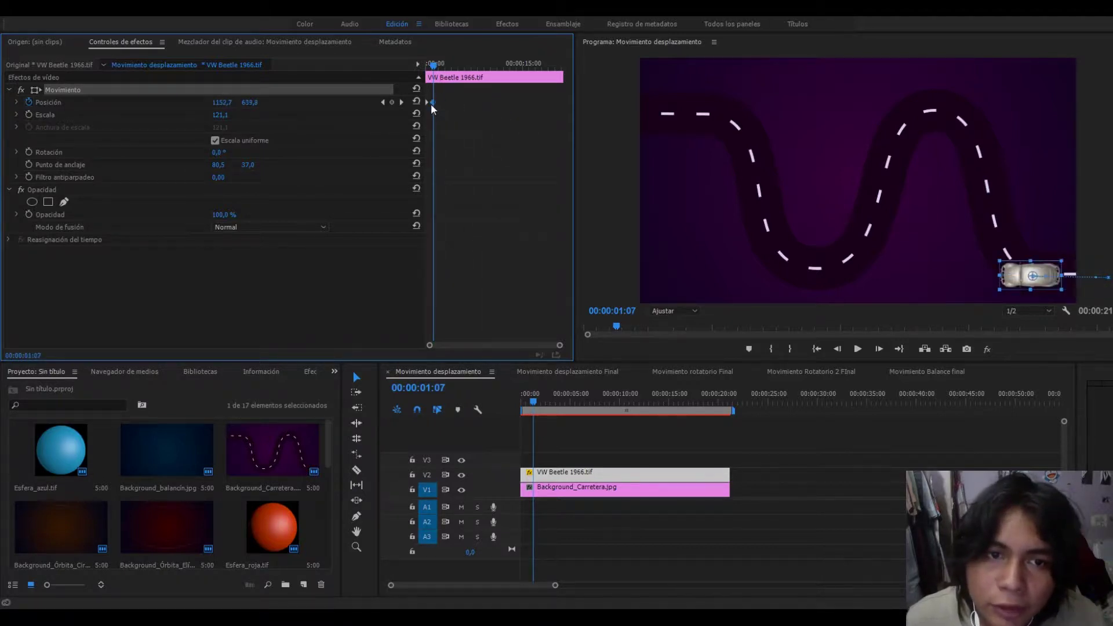
click(430, 65)
key(space)
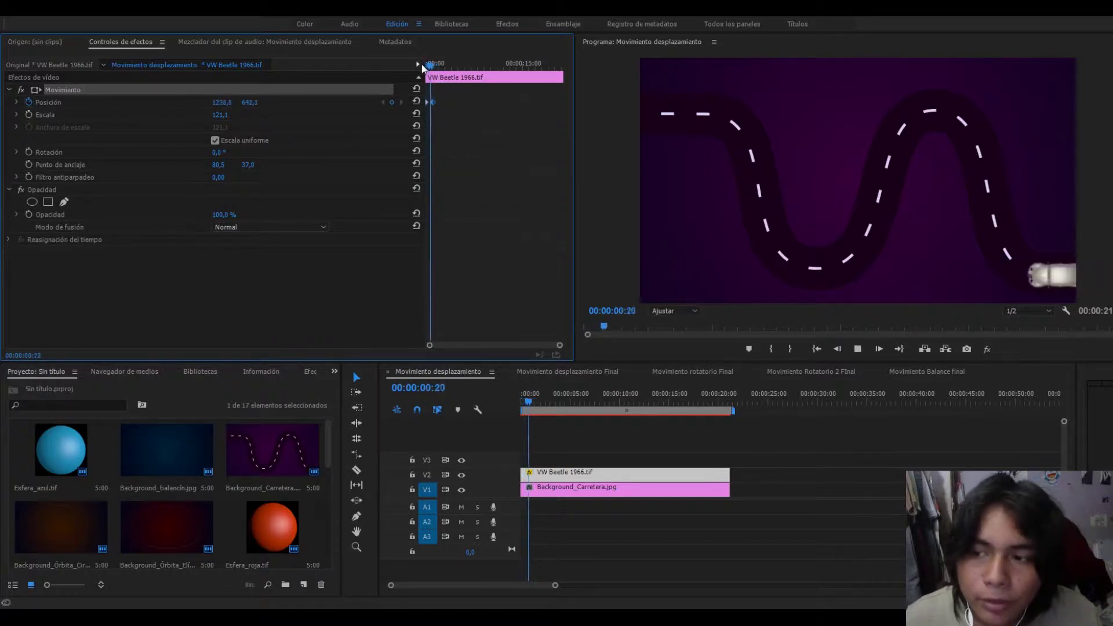
click(431, 65)
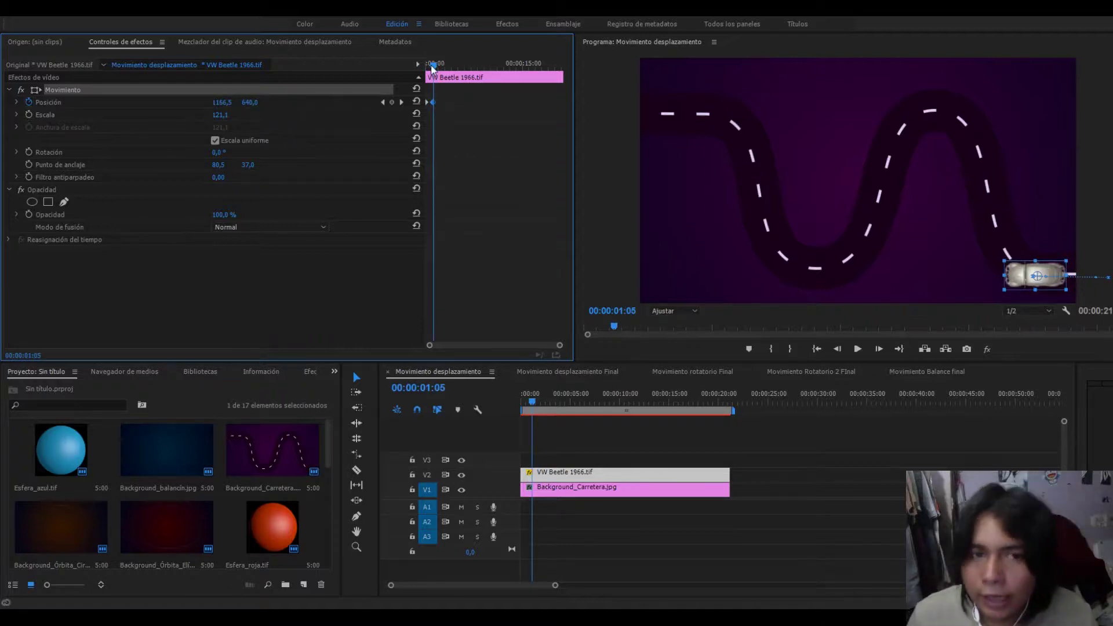
Step: Add a position keyframe at 00:00:02:16 with the car at about 985, 249, and bend the motion path to follow the road's lower-right curve
drag(432, 68, 442, 70)
click(392, 102)
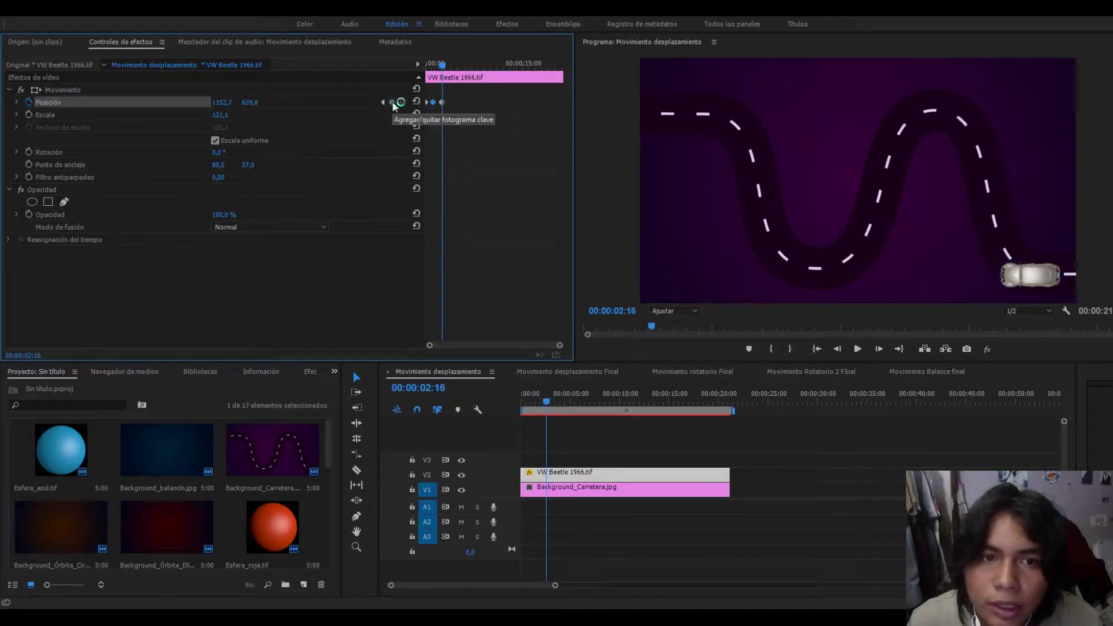
click(67, 89)
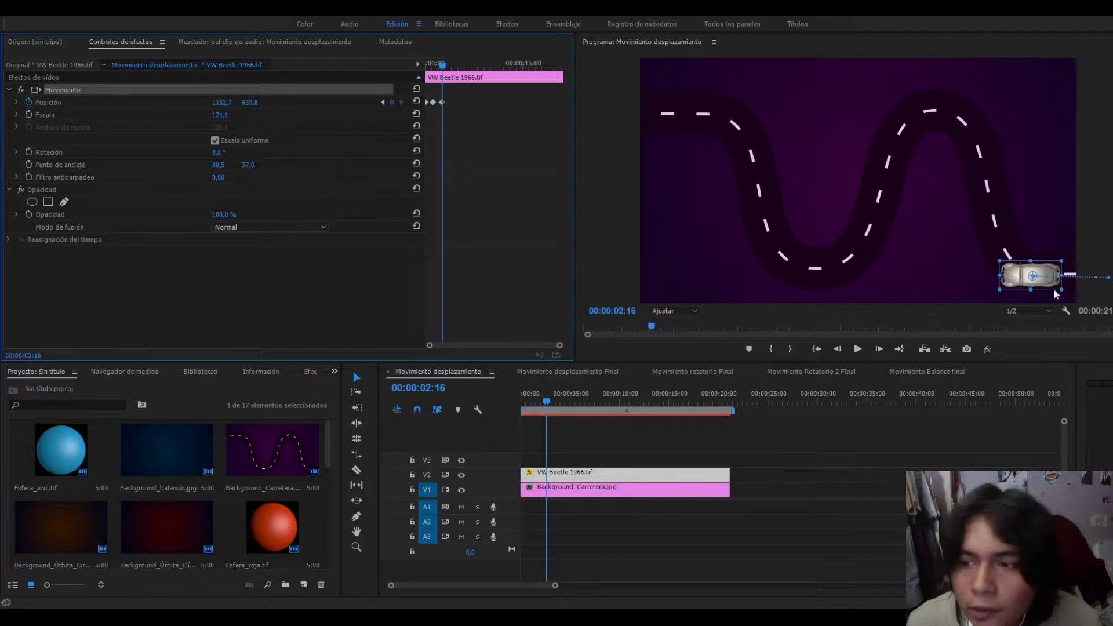
drag(1015, 276, 958, 145)
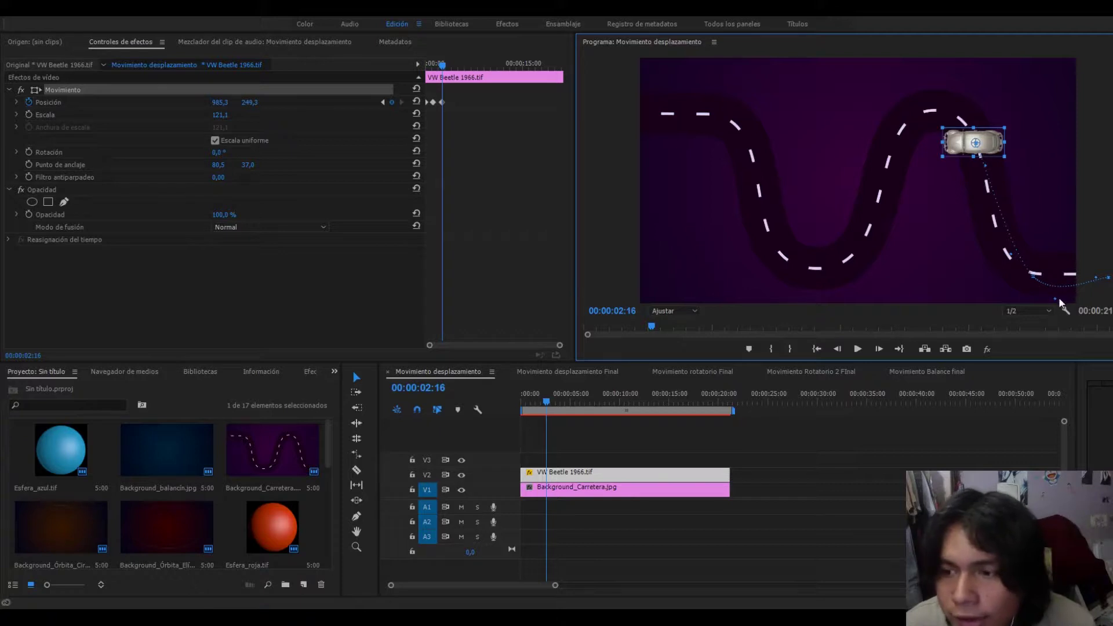
drag(1055, 299, 1049, 280)
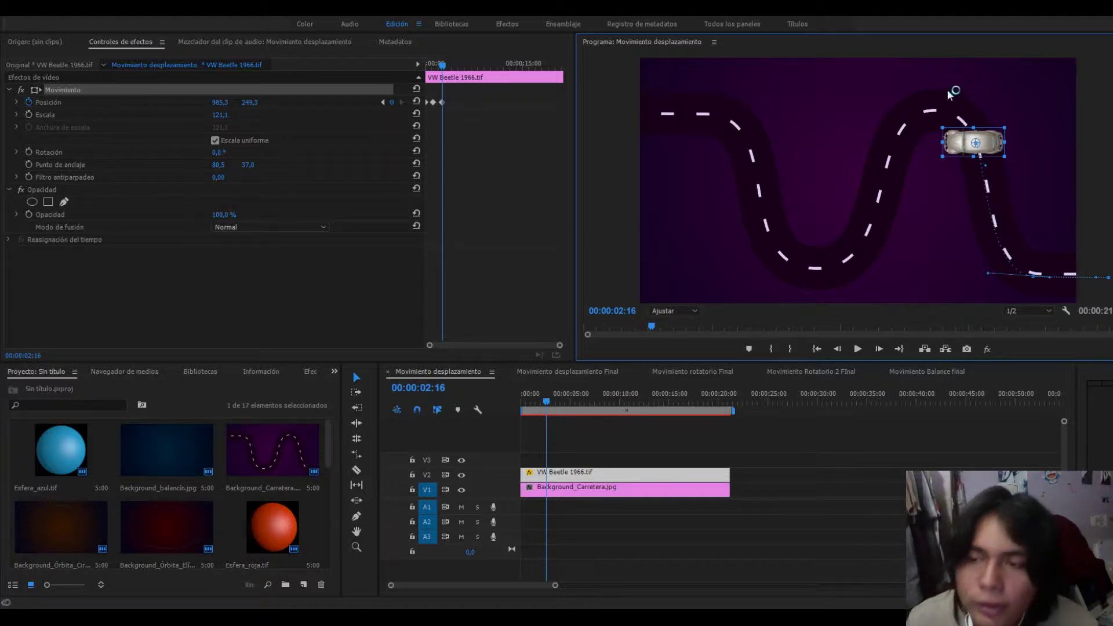
Step: Play back and scrub the car's curved movement between the second and third position keyframes
drag(548, 399, 531, 400)
key(space)
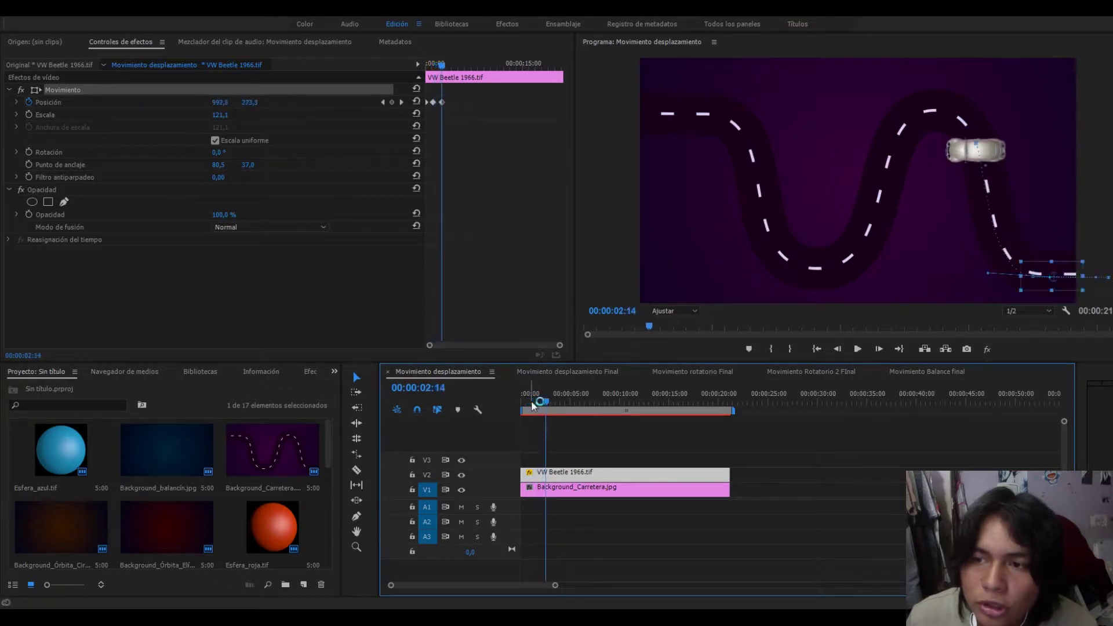
key(space)
click(539, 396)
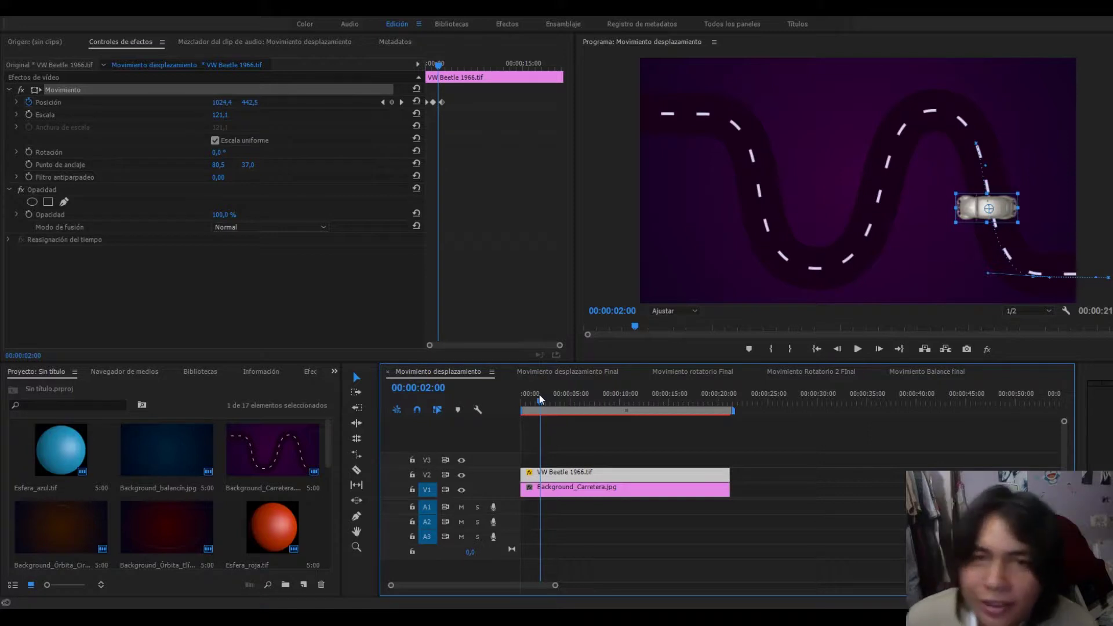
drag(539, 398, 531, 389)
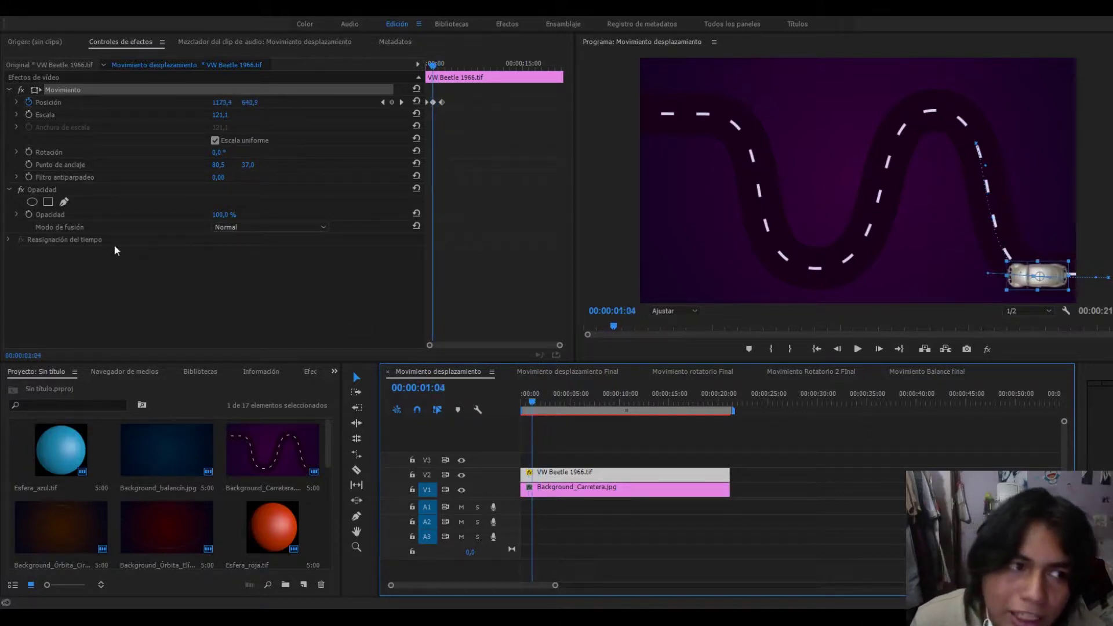
Step: Animate the car's rotation with a keyframe at 00:00:01:04 and another at 00:00:01:18, turning the car to about 76.2° along the road
click(51, 153)
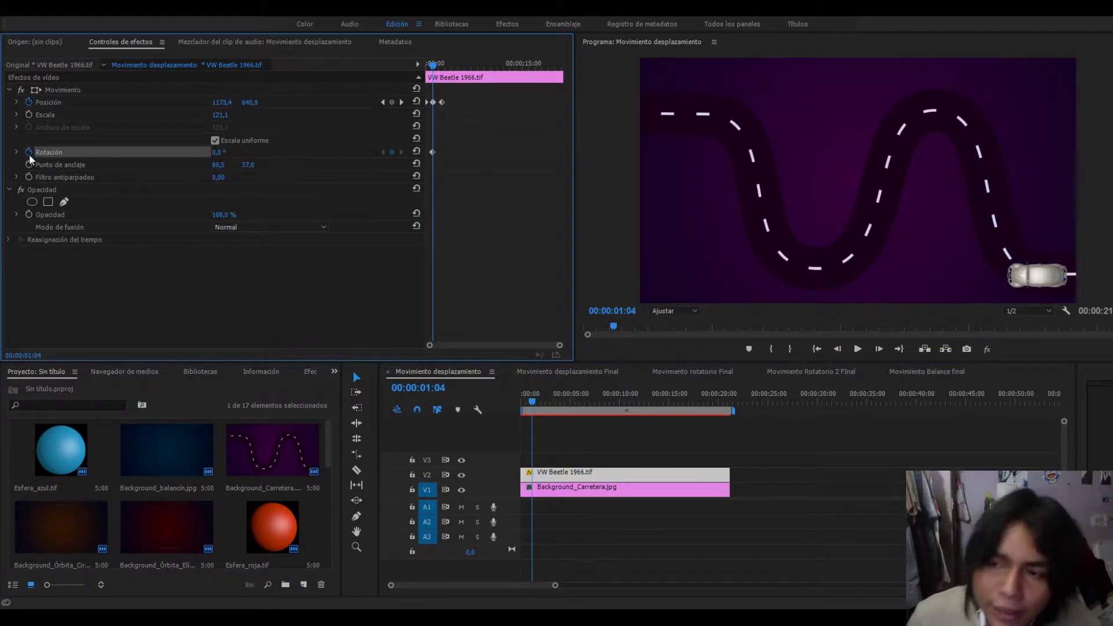
drag(433, 65, 440, 68)
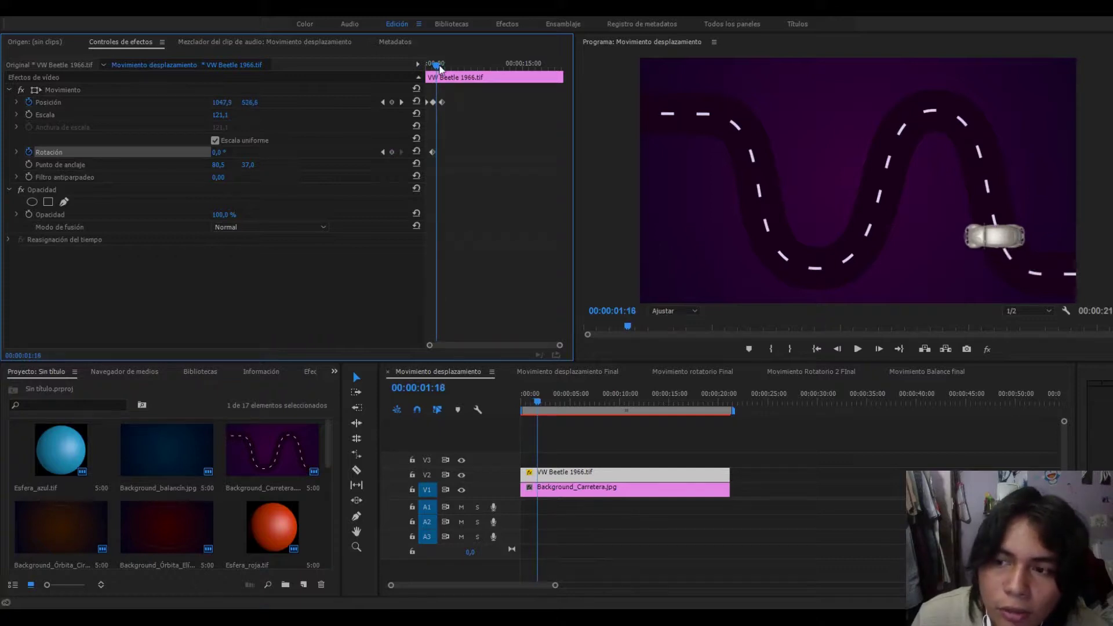
click(391, 152)
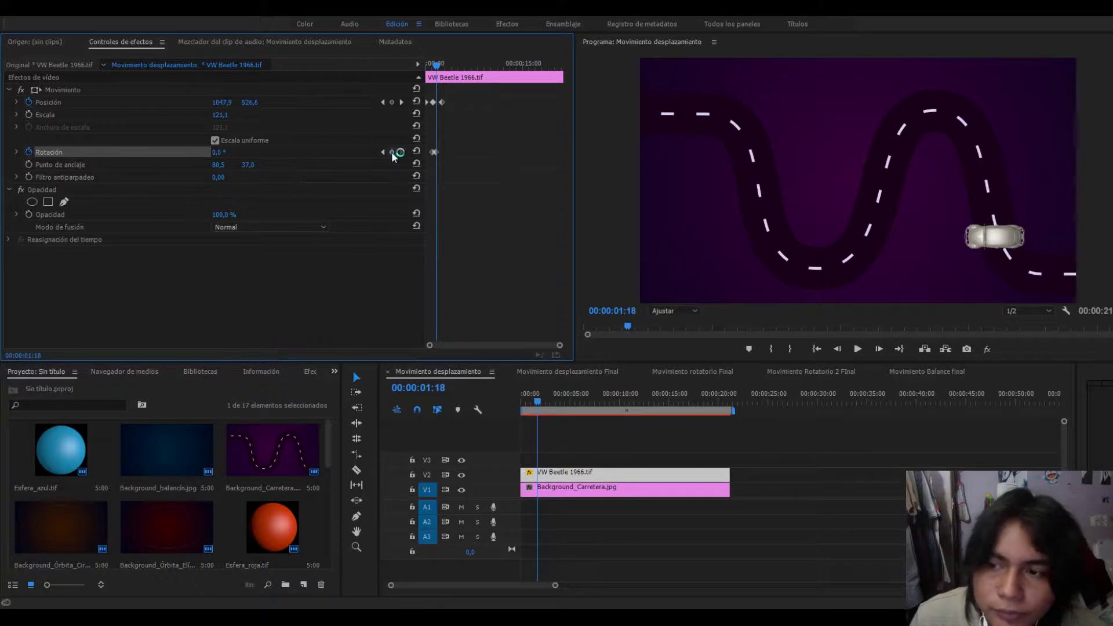
click(437, 151)
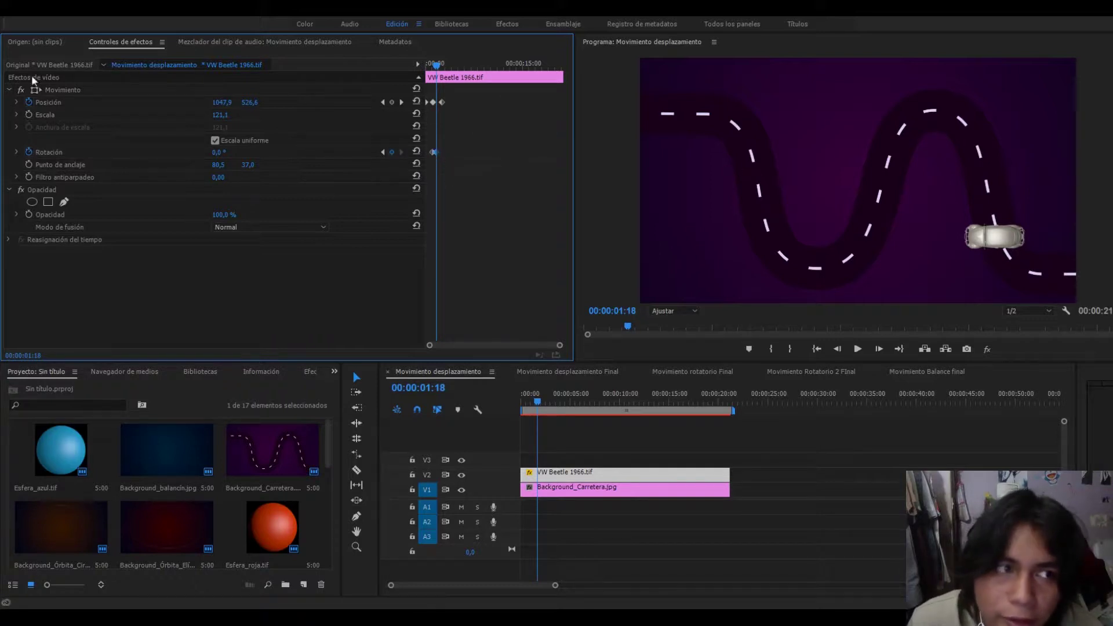
click(57, 90)
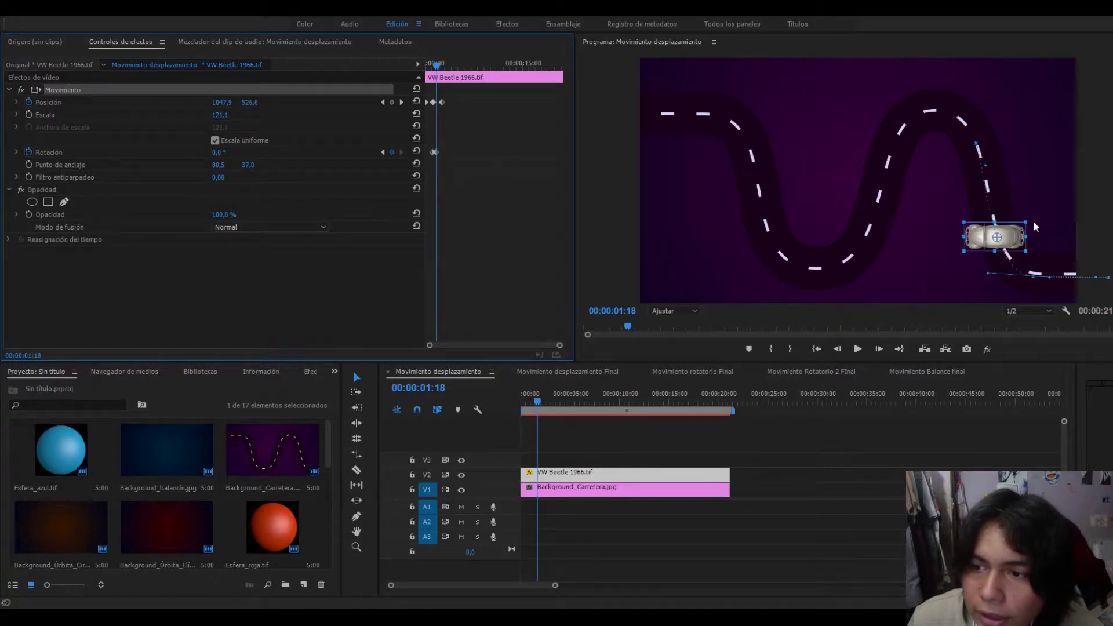
drag(1036, 226, 1027, 269)
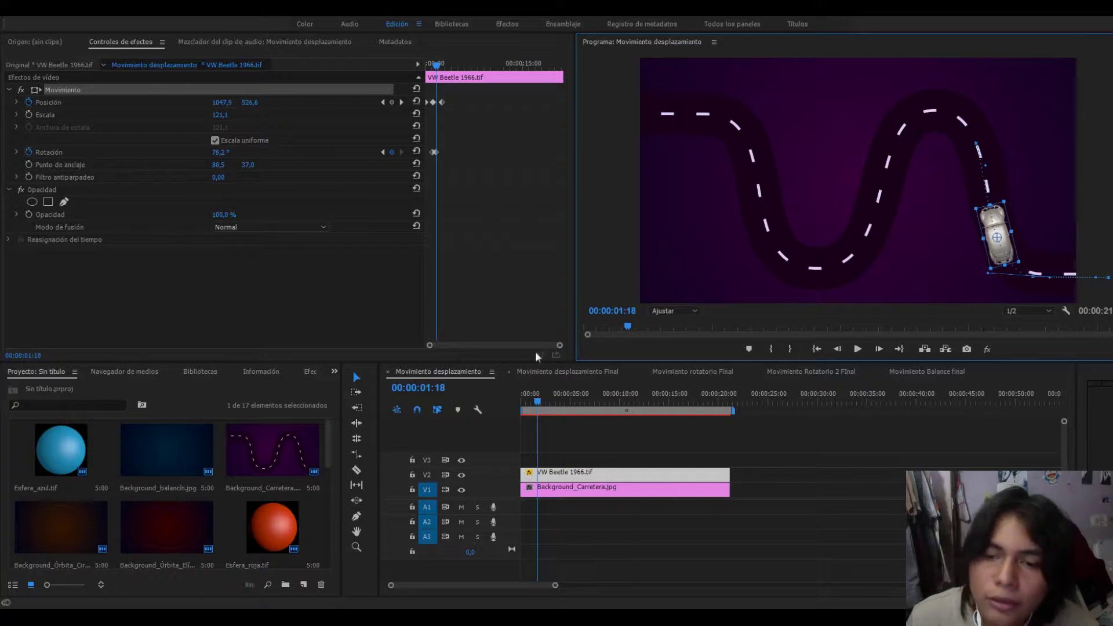
Step: Play back the car's entrance and first turn from the start of the sequence
click(517, 401)
key(space)
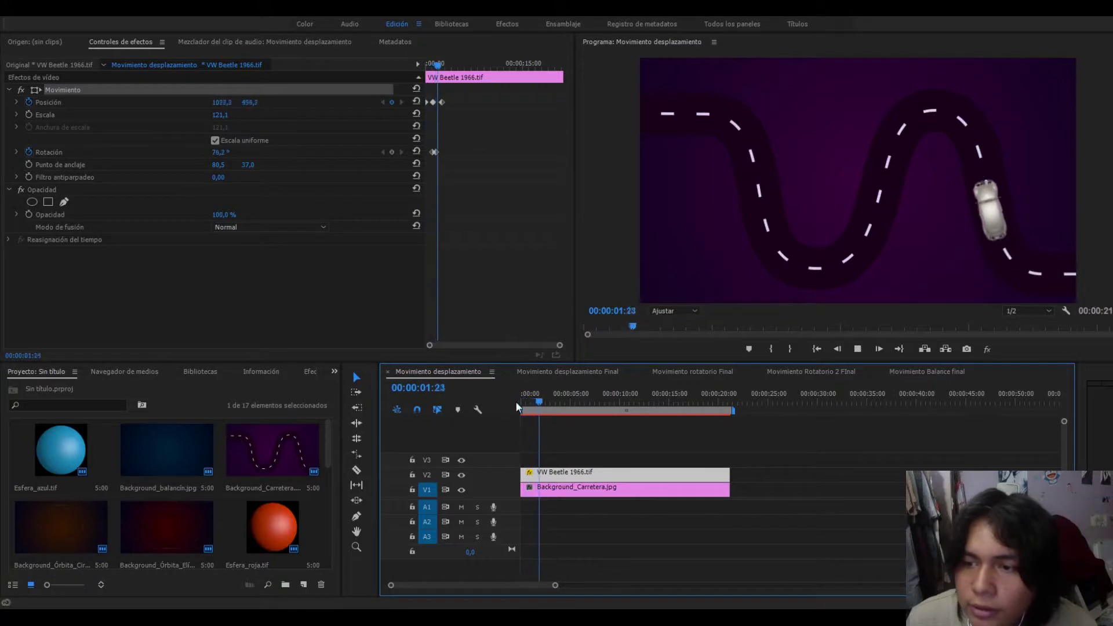
key(space)
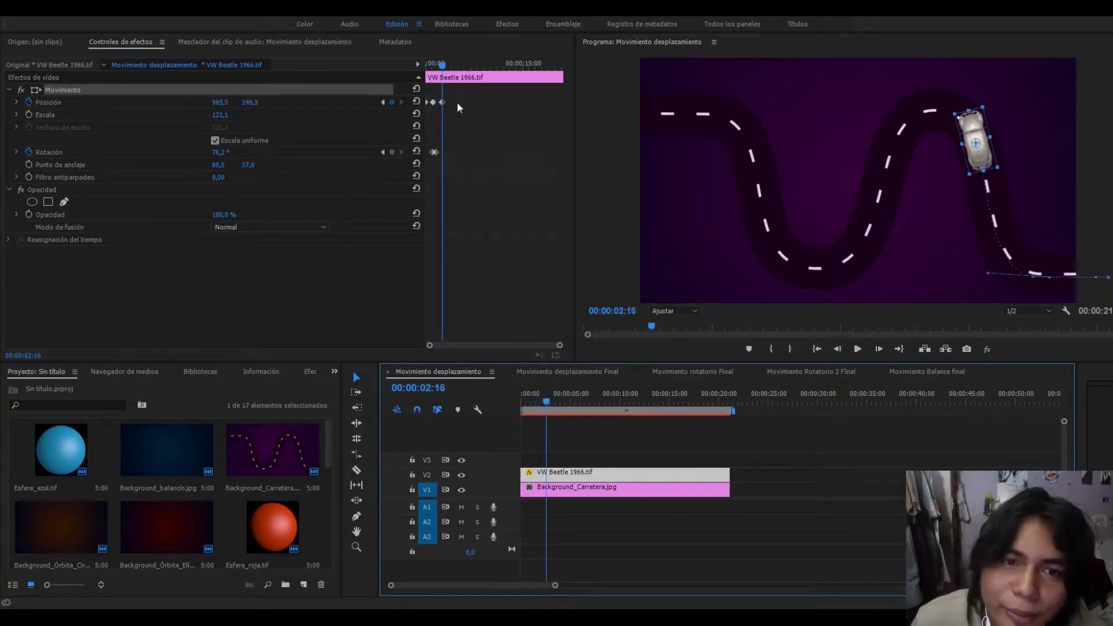
Step: Shift the third position keyframe to about 00:00:03:05 and the second rotation keyframe slightly later, and play back the slower movement
click(442, 103)
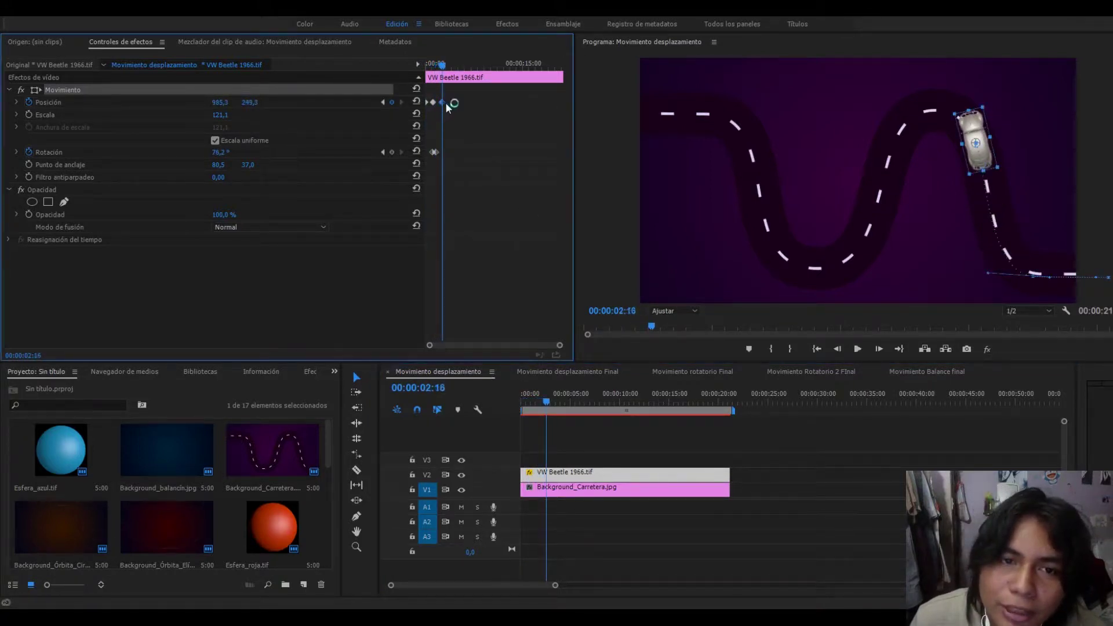
drag(443, 103, 450, 103)
drag(449, 103, 446, 103)
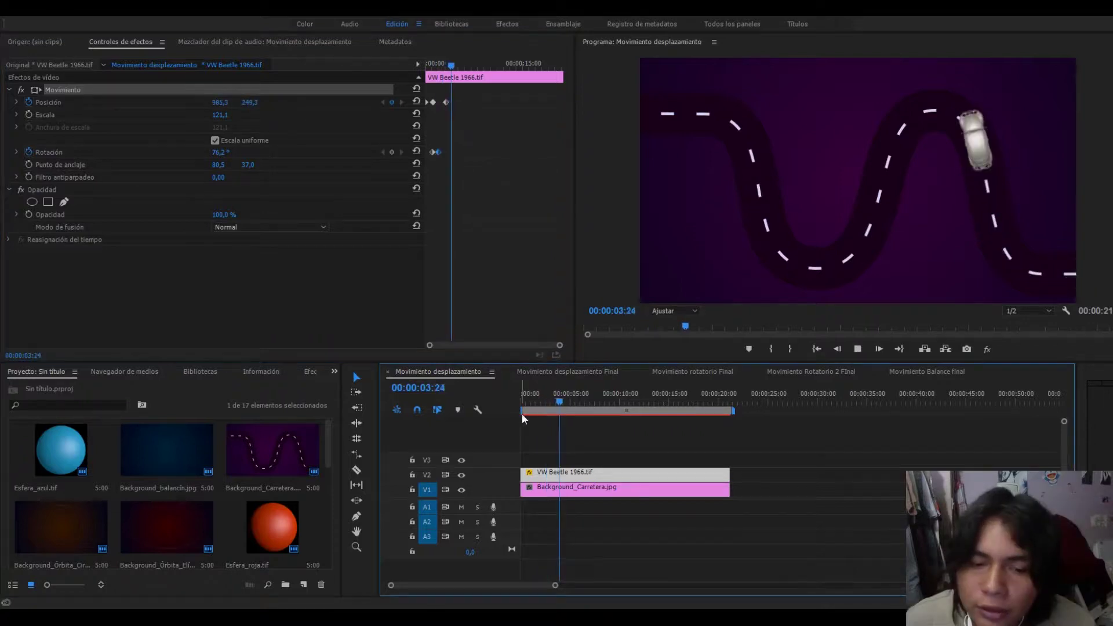
key(space)
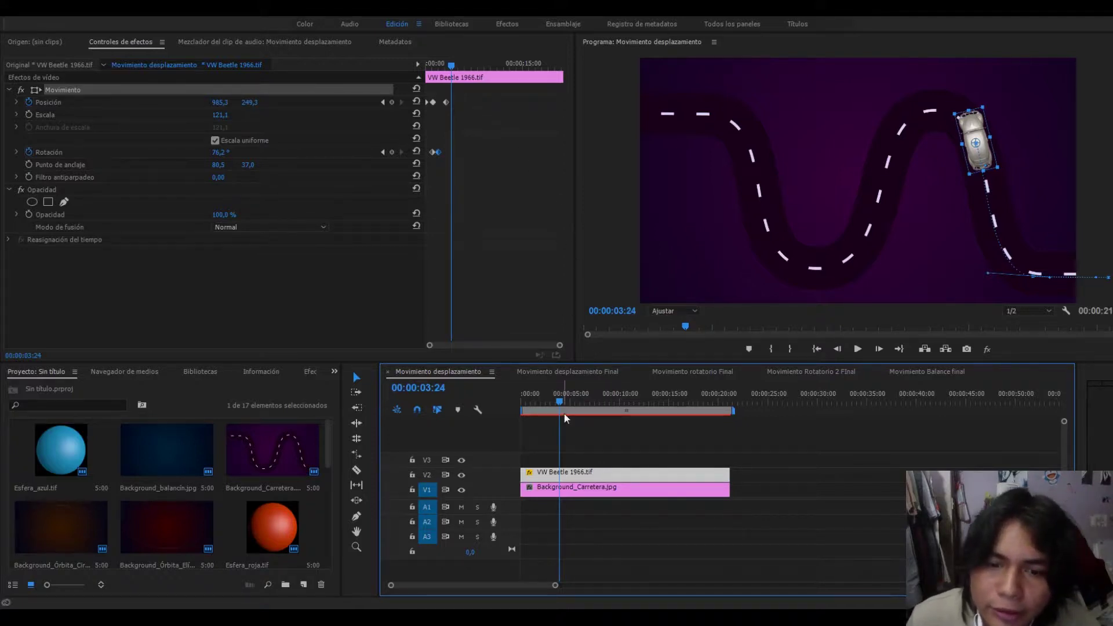
Step: Add a position keyframe at 00:00:04:16 with the car at about 755, 220, and bend the motion path over the road's upper-right crest
drag(559, 402, 565, 408)
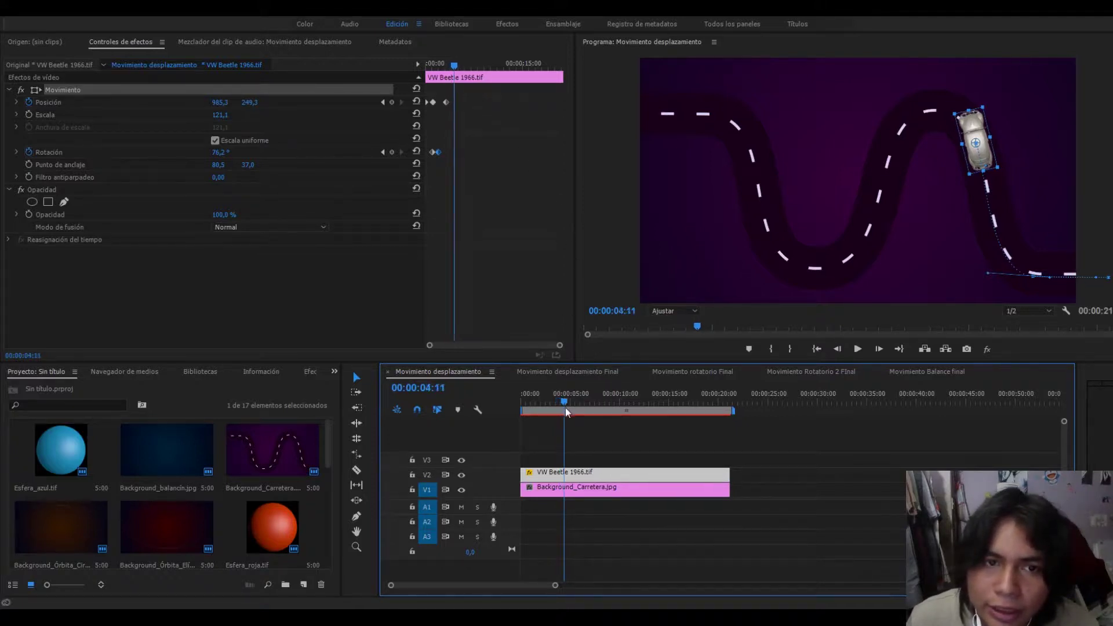
click(392, 102)
click(76, 87)
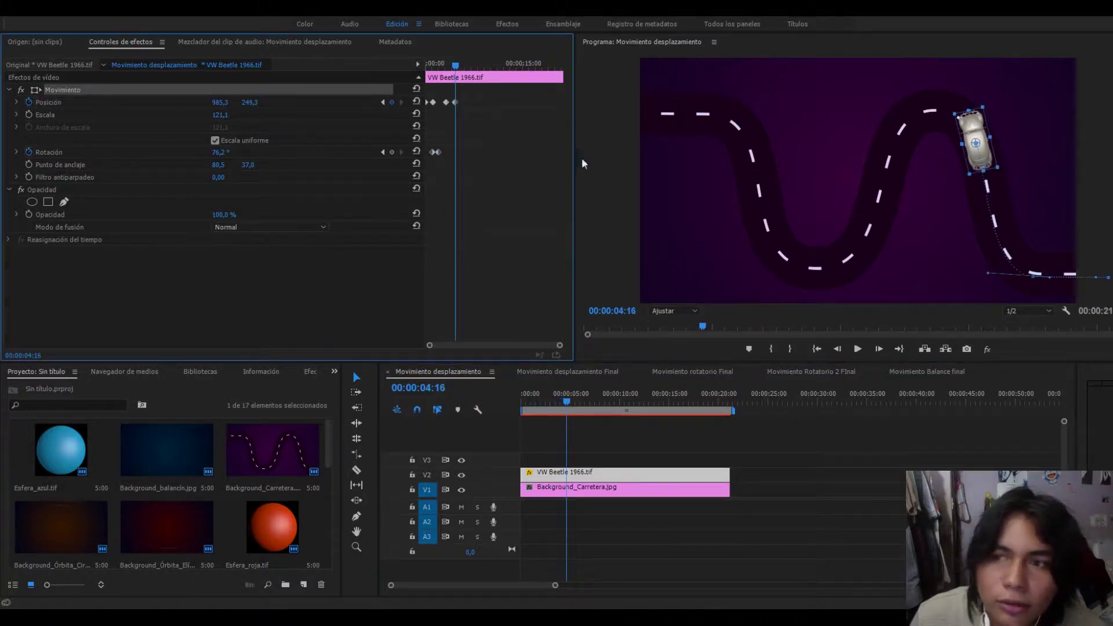
drag(981, 157, 896, 163)
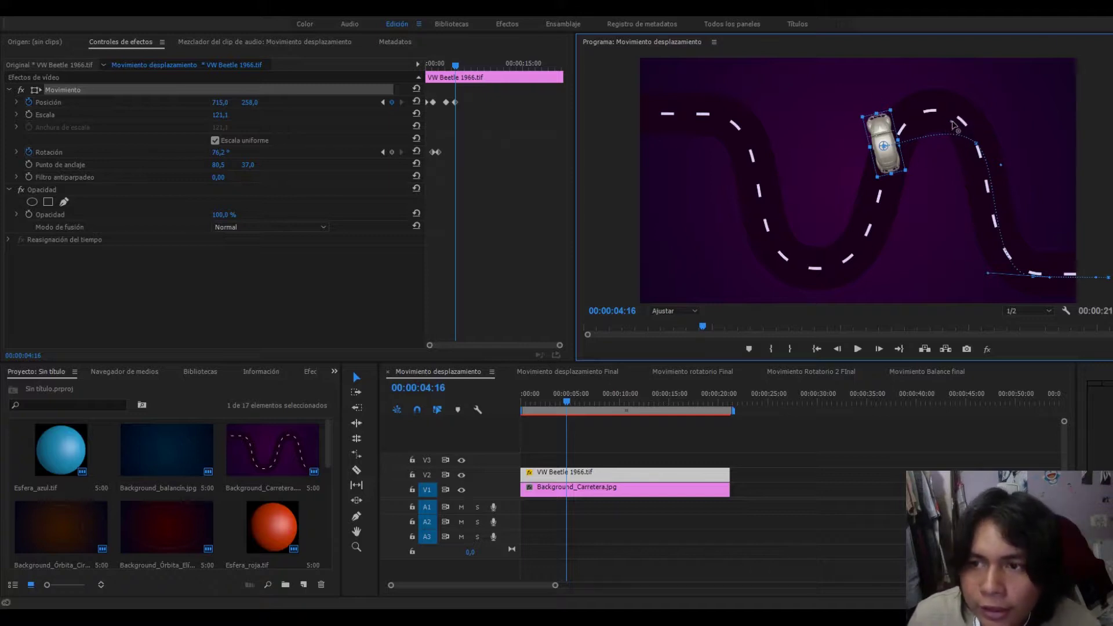
drag(954, 125, 931, 64)
drag(889, 158, 920, 134)
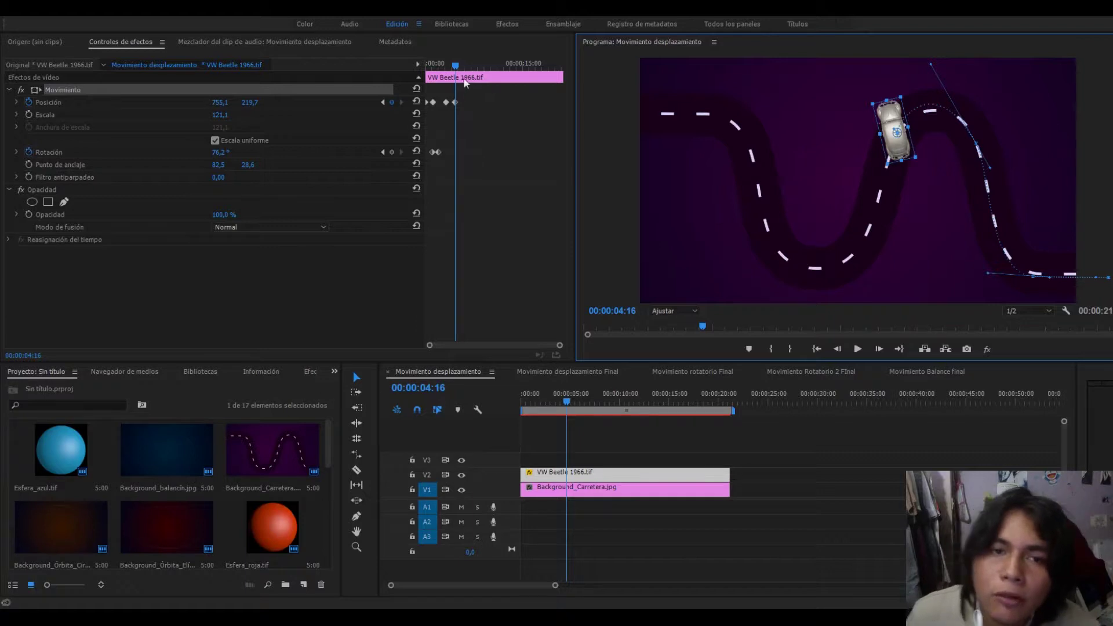
Step: Add rotation keyframes at 00:00:03:05 and 00:00:04:10, turning the car to about -69.4° at the second one
drag(455, 65, 445, 68)
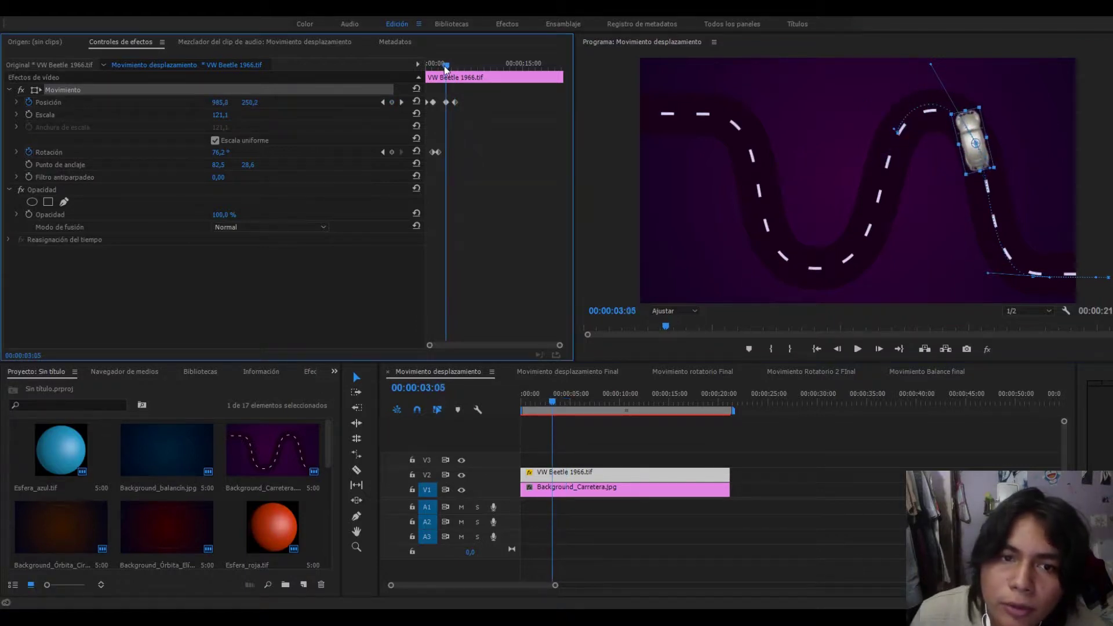
click(392, 152)
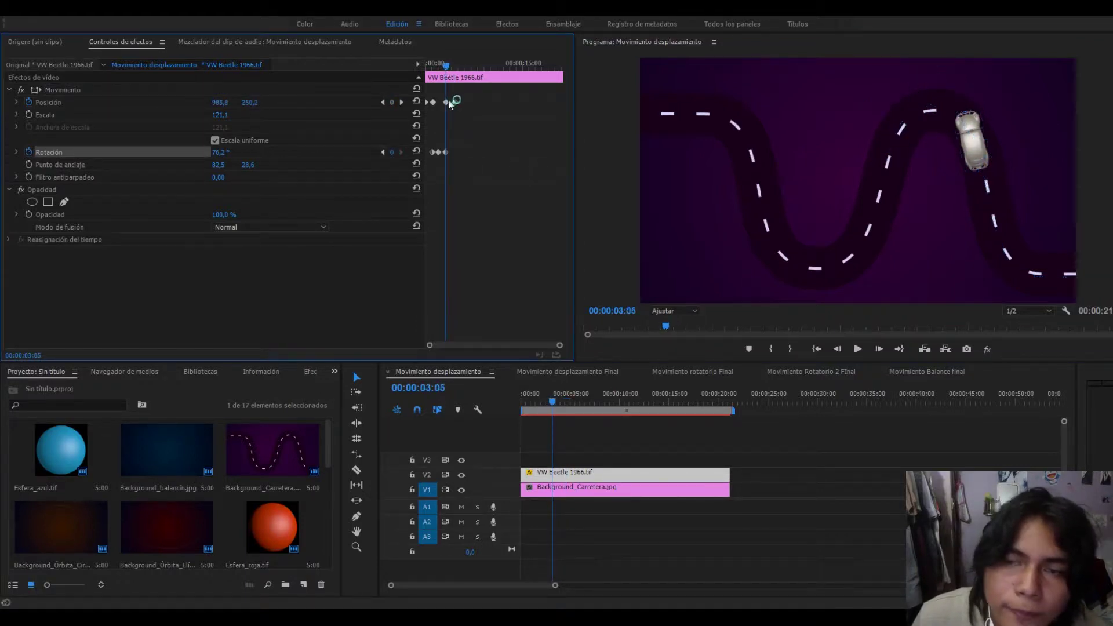
drag(446, 66, 456, 75)
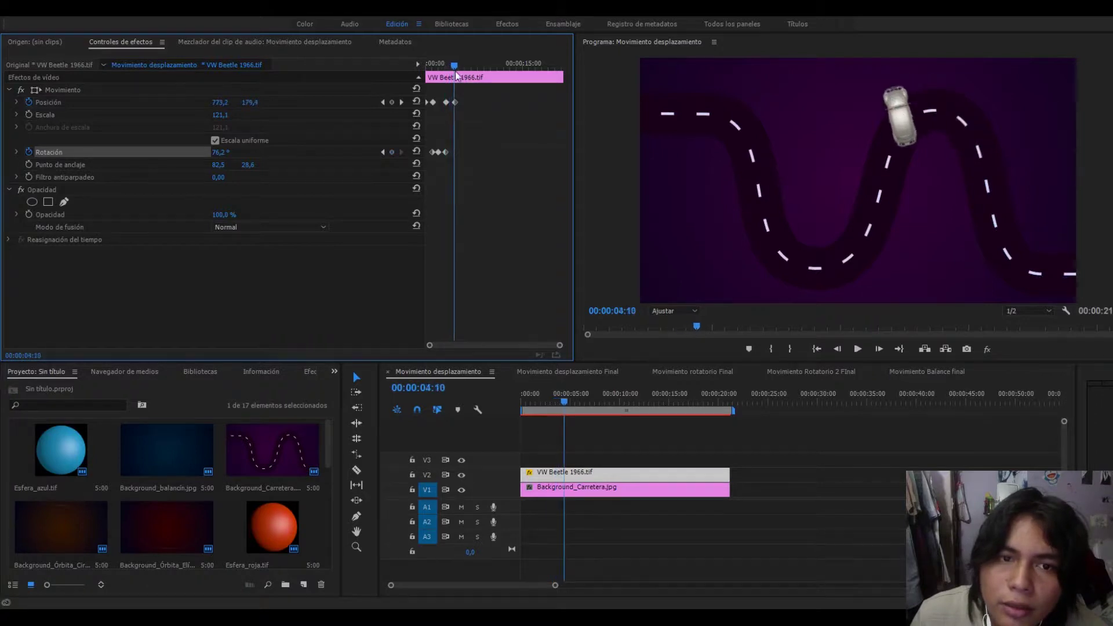
click(392, 151)
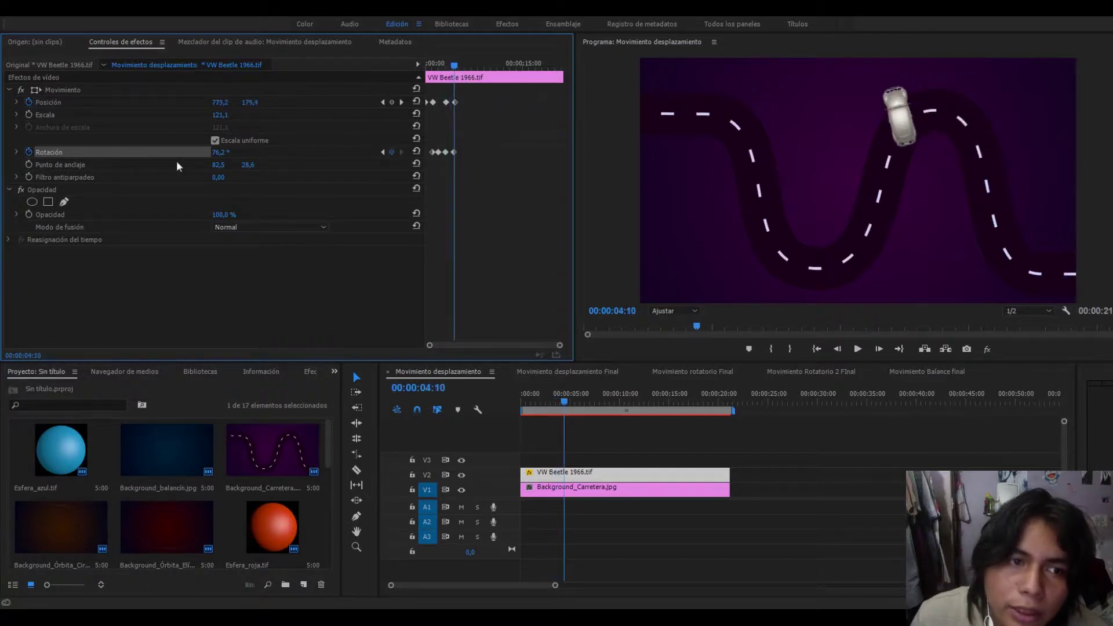
click(57, 91)
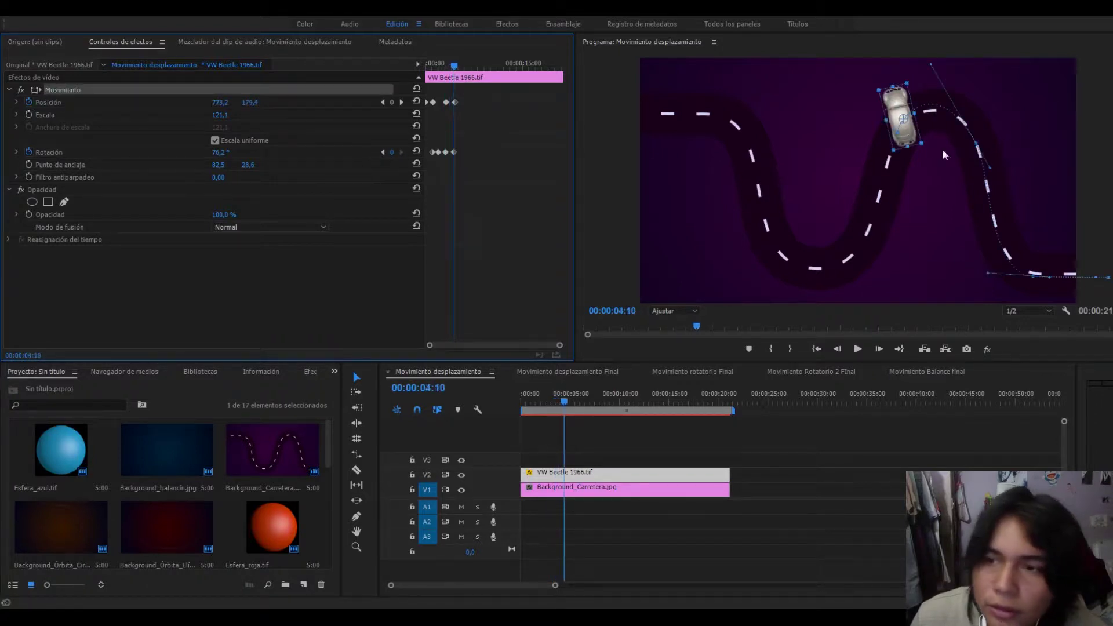
drag(931, 151, 936, 9)
Step: Play back the car's turn over the road's upper-right crest
click(545, 397)
key(space)
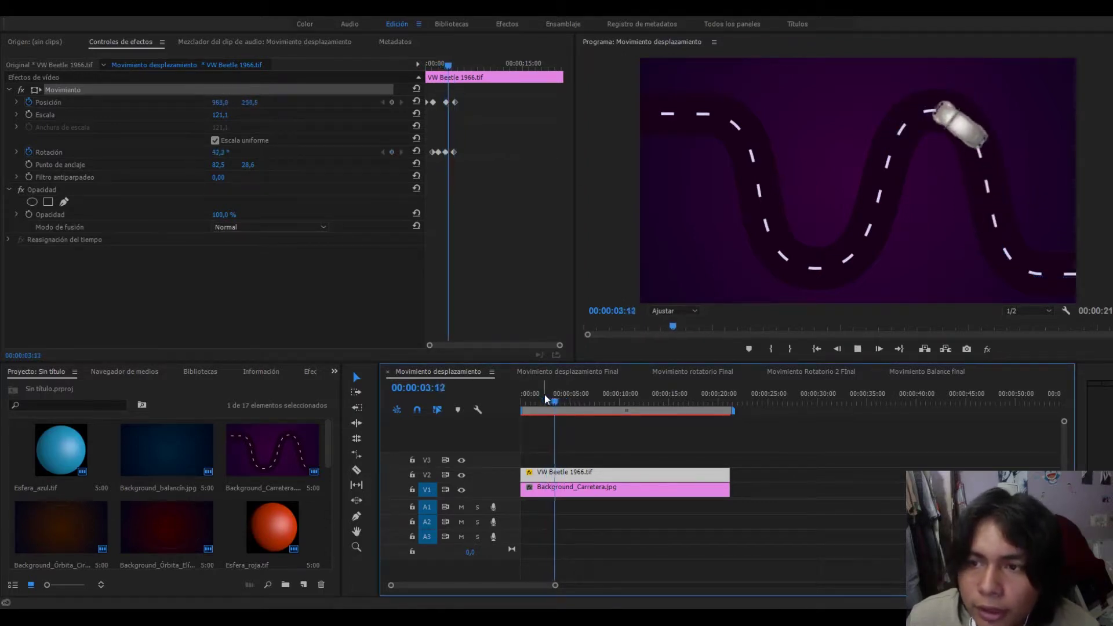
key(space)
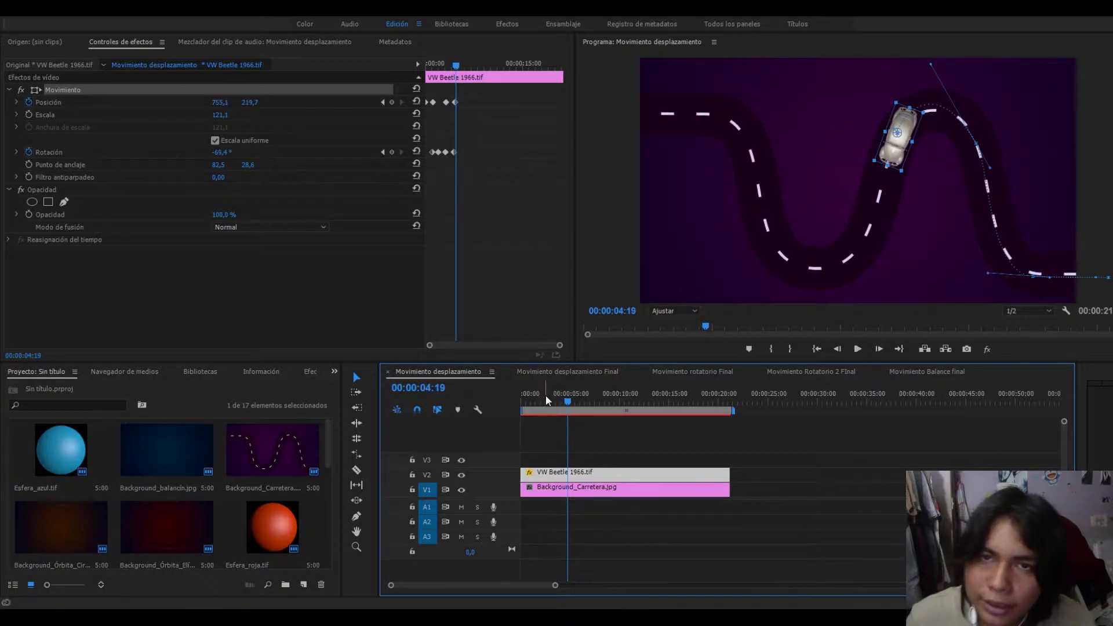
Step: Add position keyframes at 00:00:05:22 and 00:00:07:07, ending at about 439, 596, and bend the motion path through the road's lower curve
click(579, 396)
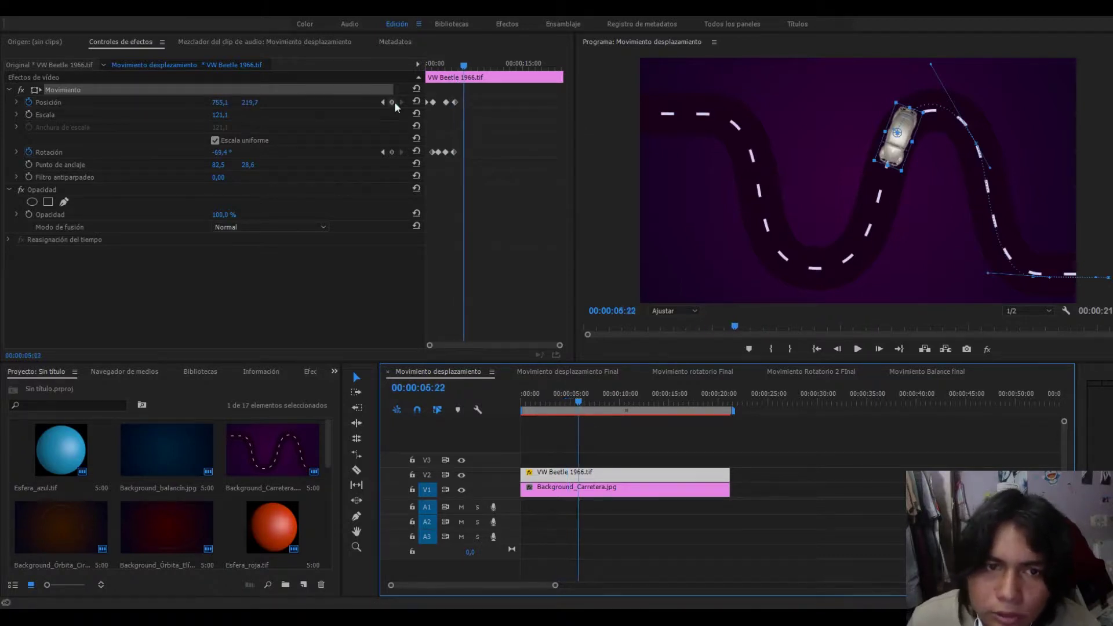
drag(899, 136, 795, 281)
click(770, 326)
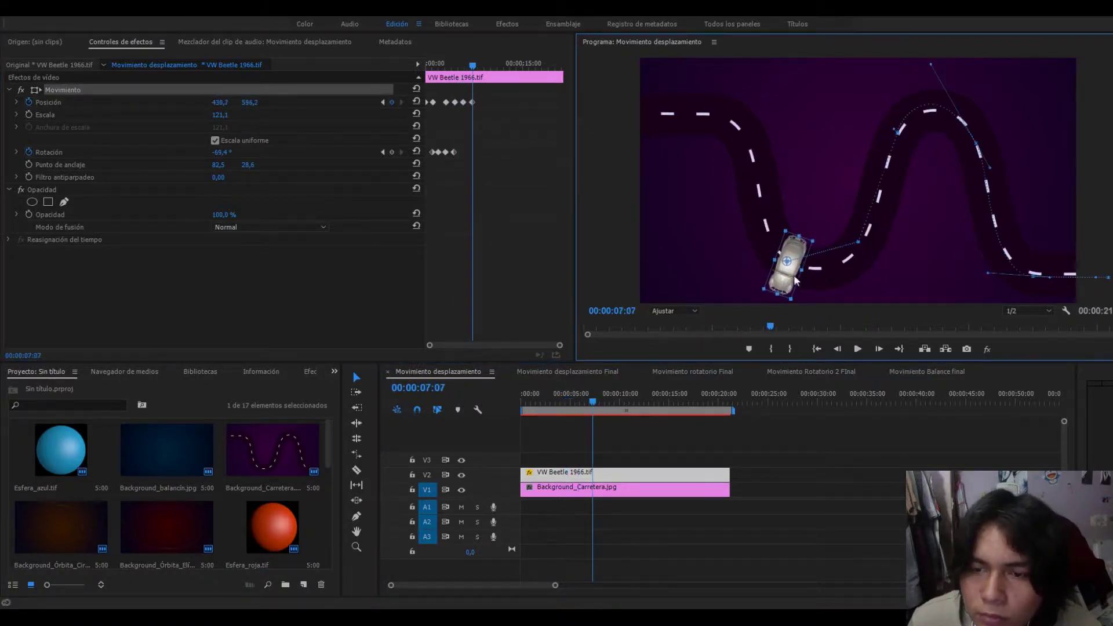
drag(858, 242, 836, 292)
Step: Add rotation keyframes at the start and end of the lower curve, turning the car to about 64.2° at 00:00:07:10
click(392, 151)
drag(473, 152, 463, 152)
click(473, 65)
click(788, 270)
drag(814, 238, 776, 377)
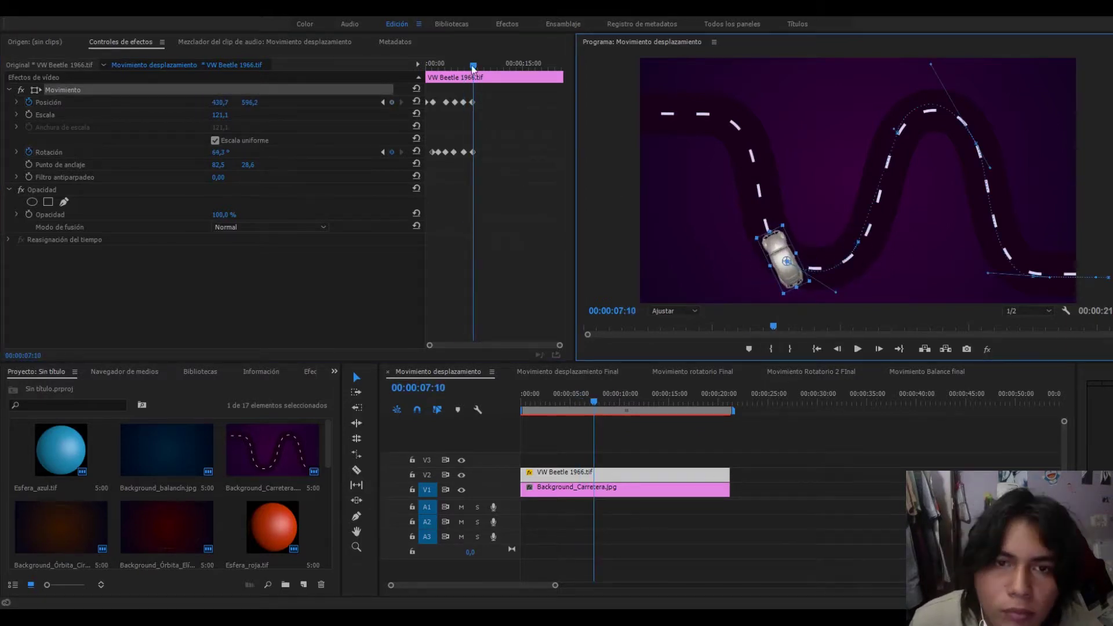
Step: Add a position keyframe at 00:00:08:20 with the car at about 323, 272, and fine-tune the car's angle at the end of the lower curve
drag(473, 65, 482, 65)
drag(787, 261, 750, 152)
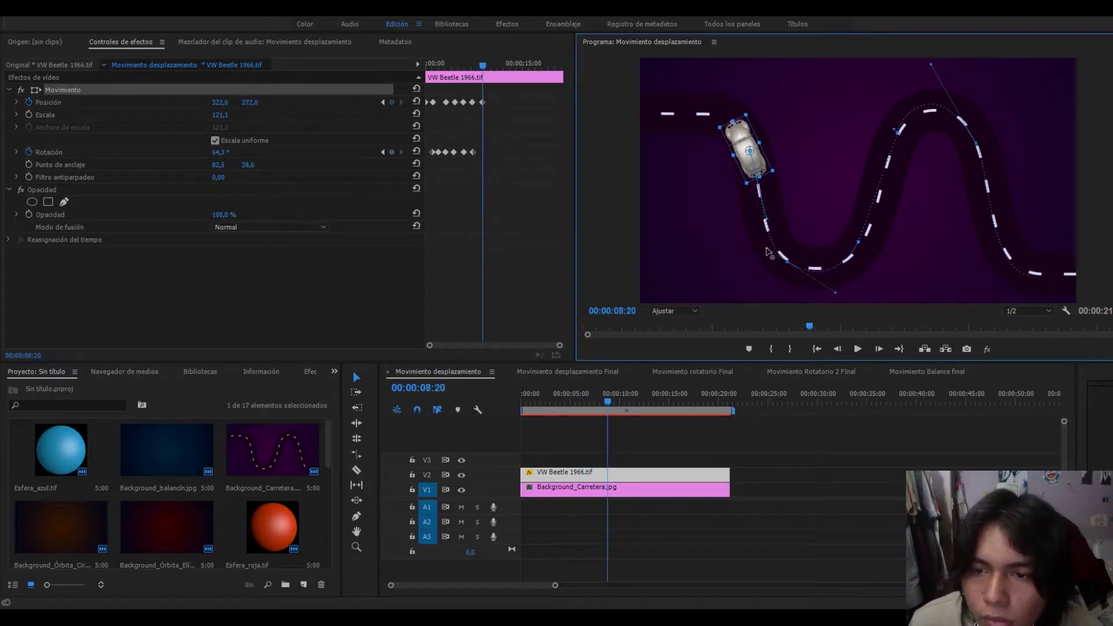
click(593, 406)
drag(808, 238, 810, 243)
Step: Add two more position keyframes that take the car around the upper-left bend and out past the frame's left edge
drag(473, 66, 491, 66)
click(473, 102)
drag(752, 153, 715, 118)
drag(491, 67, 500, 67)
drag(715, 122, 598, 121)
Step: Add rotation keyframes for the car's final turn around the upper-left bend
click(392, 153)
mouse_move(499, 65)
mouse_down()
mouse_move(482, 67)
mouse_move(491, 66)
mouse_up()
click(392, 153)
click(63, 90)
Step: Play back the complete car animation from the start of the sequence
key(Home)
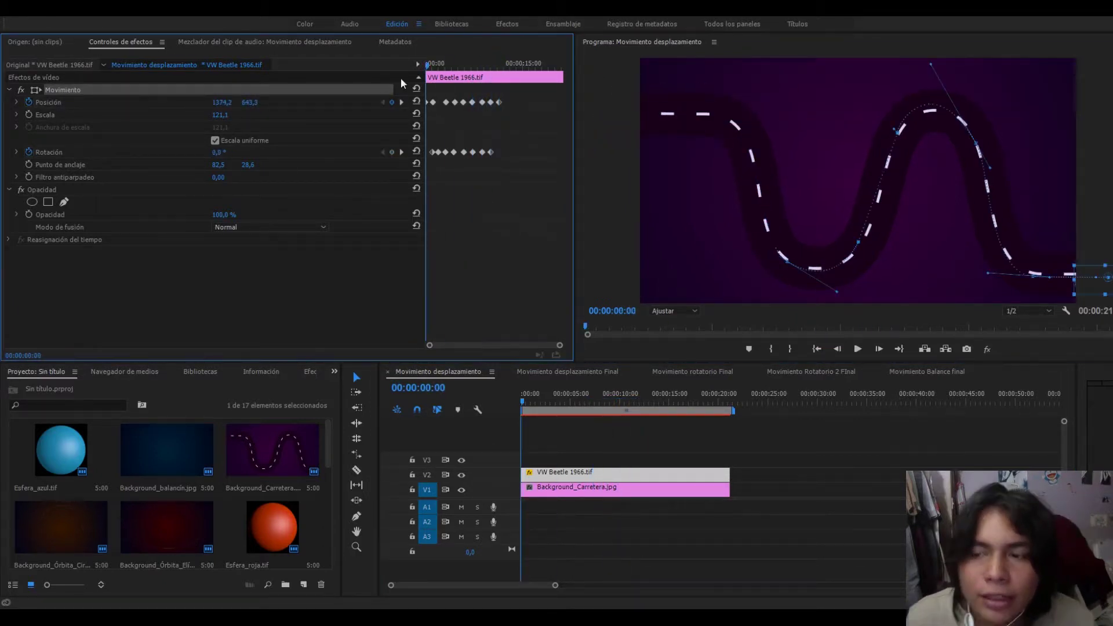
click(602, 166)
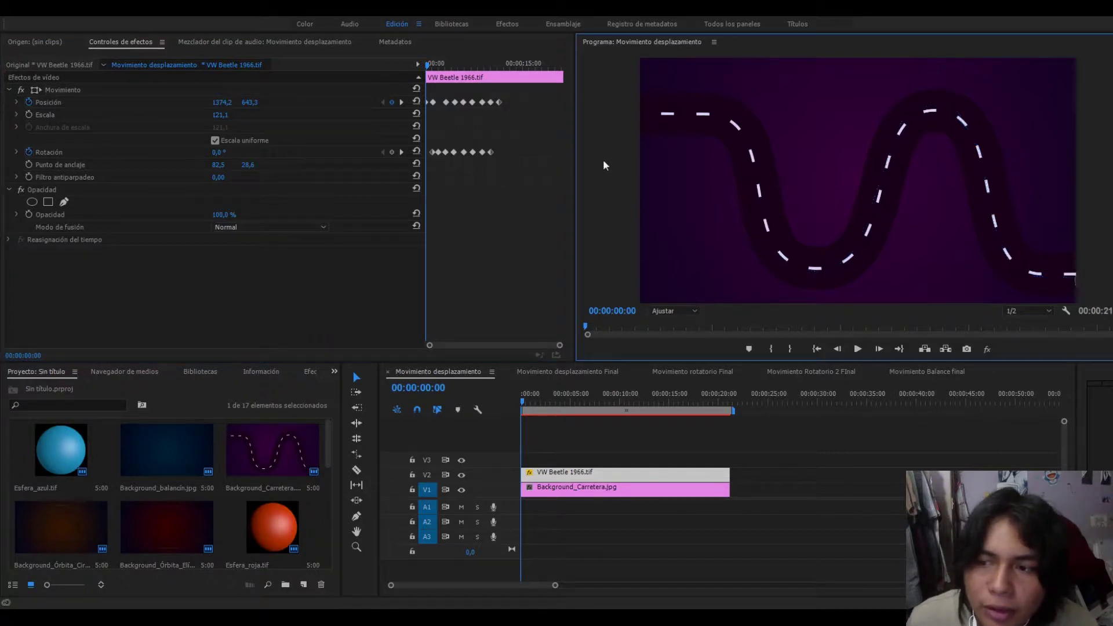
key(space)
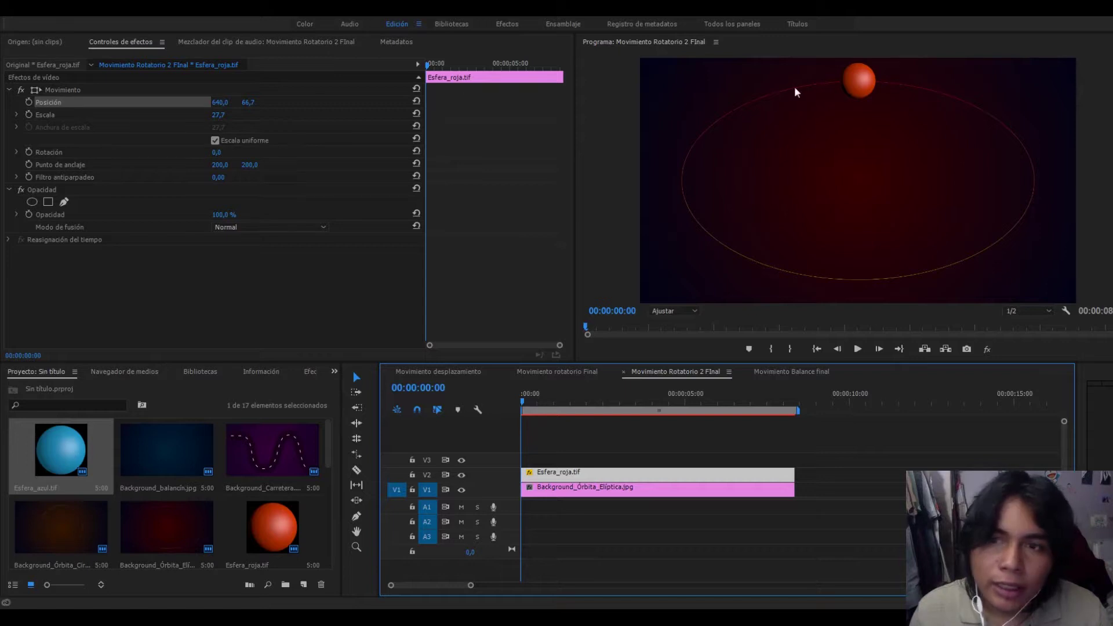
Step: Animate the red sphere's position from 00:00:00:00, adding a keyframe at 00:00:02:00 with the sphere at the ellipse's right end, about 1168, 379
click(33, 102)
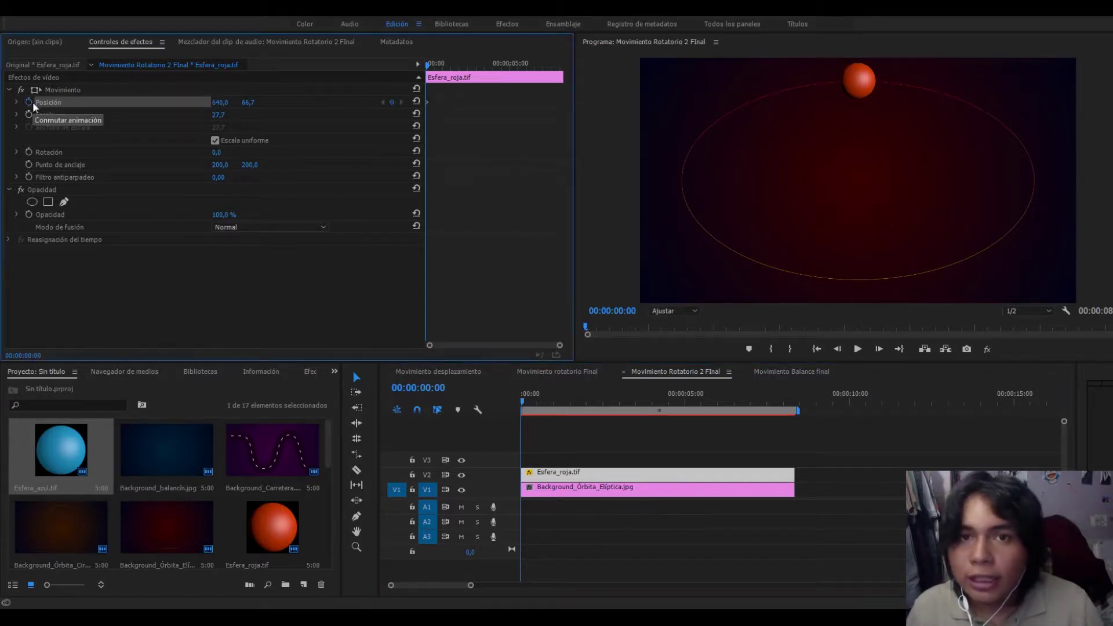
click(432, 387)
drag(434, 386, 422, 386)
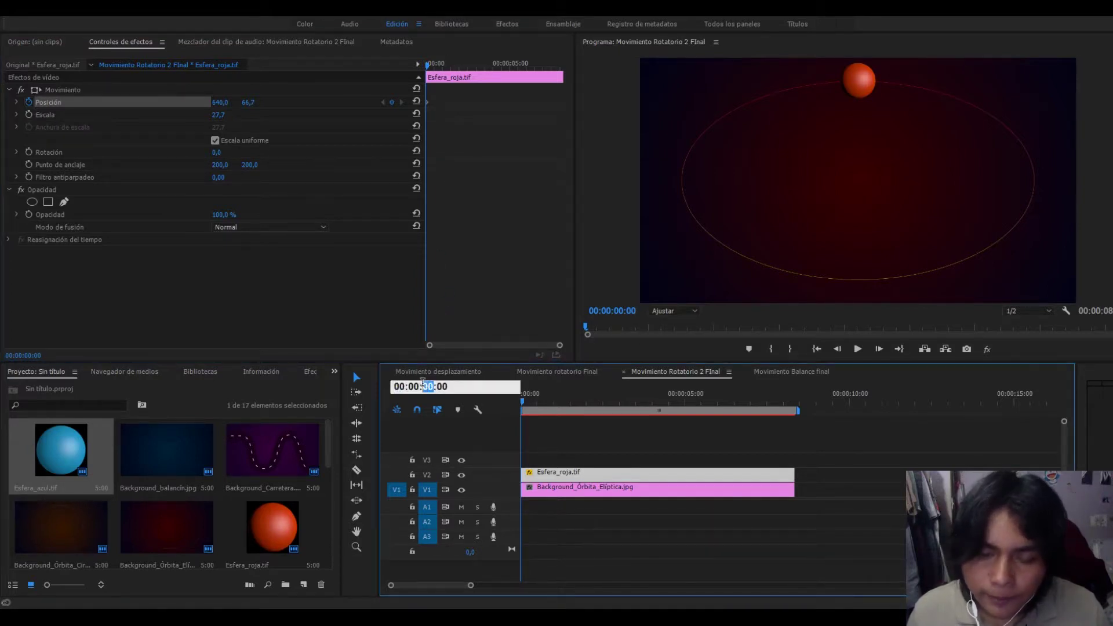
text(02)
key(Return)
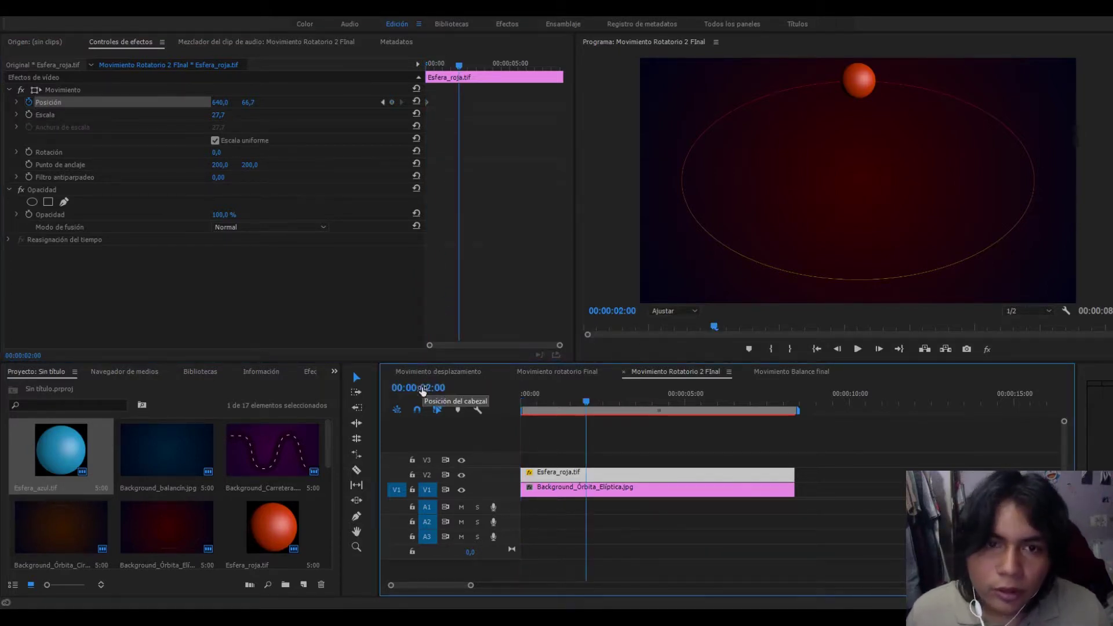
click(392, 102)
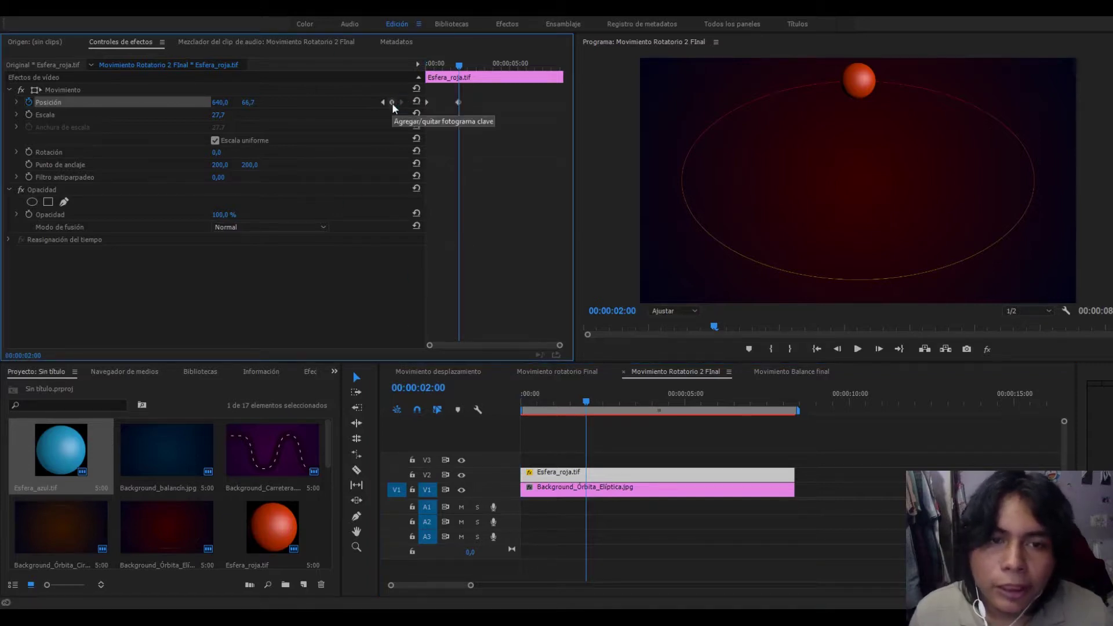
click(54, 87)
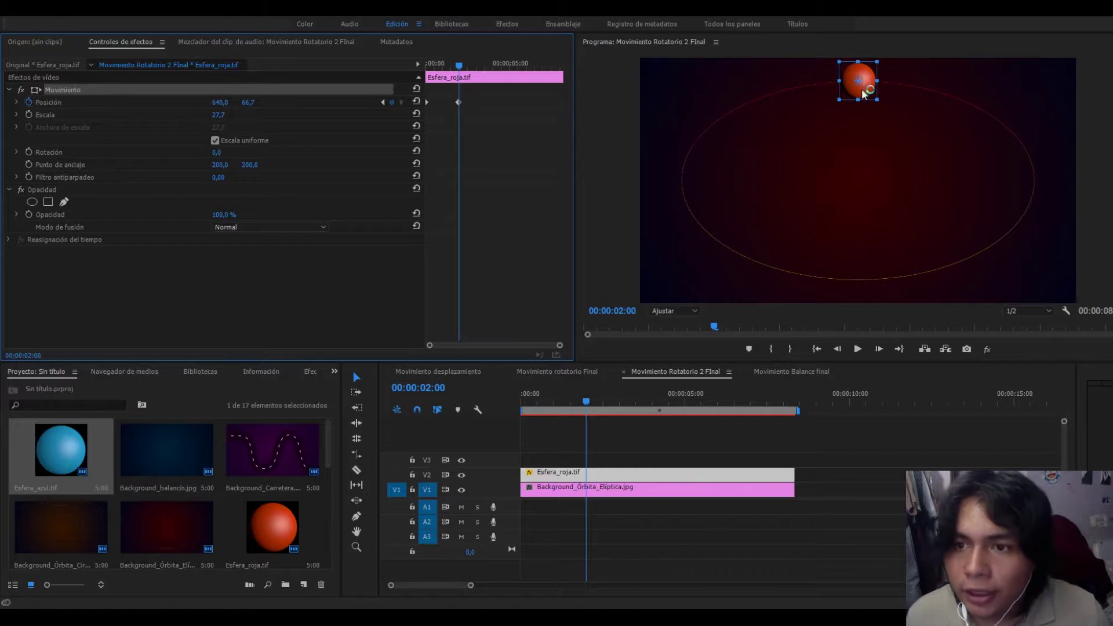
drag(867, 93, 1048, 199)
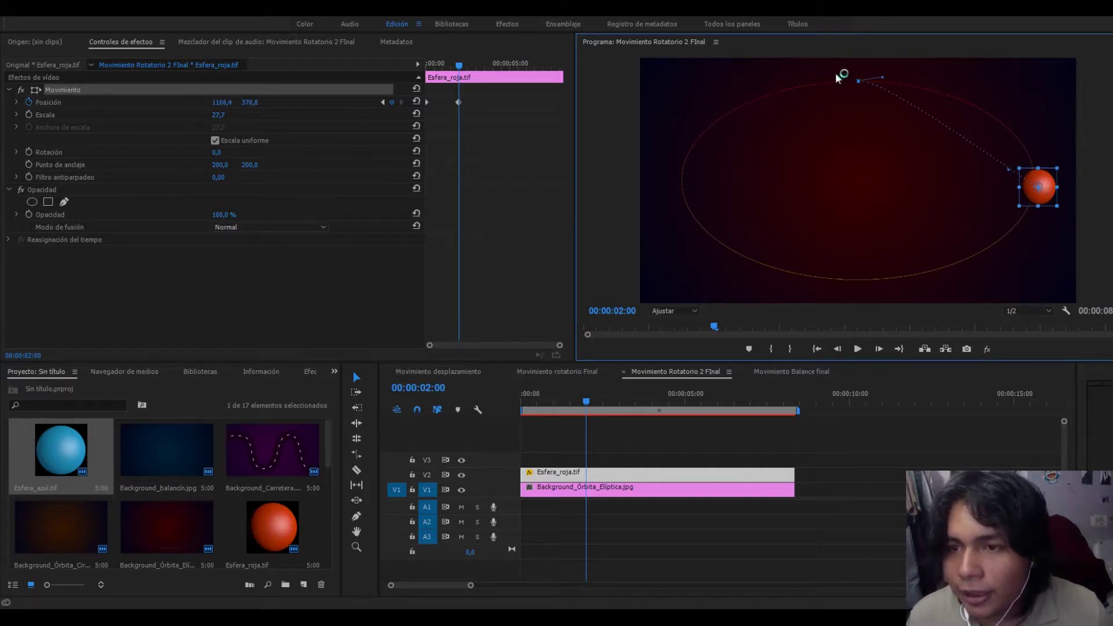
Step: Bend the motion path at the 00:00:02:00 keyframe so it follows the ellipse's upper-right arc, and play it back from the start
drag(1007, 155, 1034, 99)
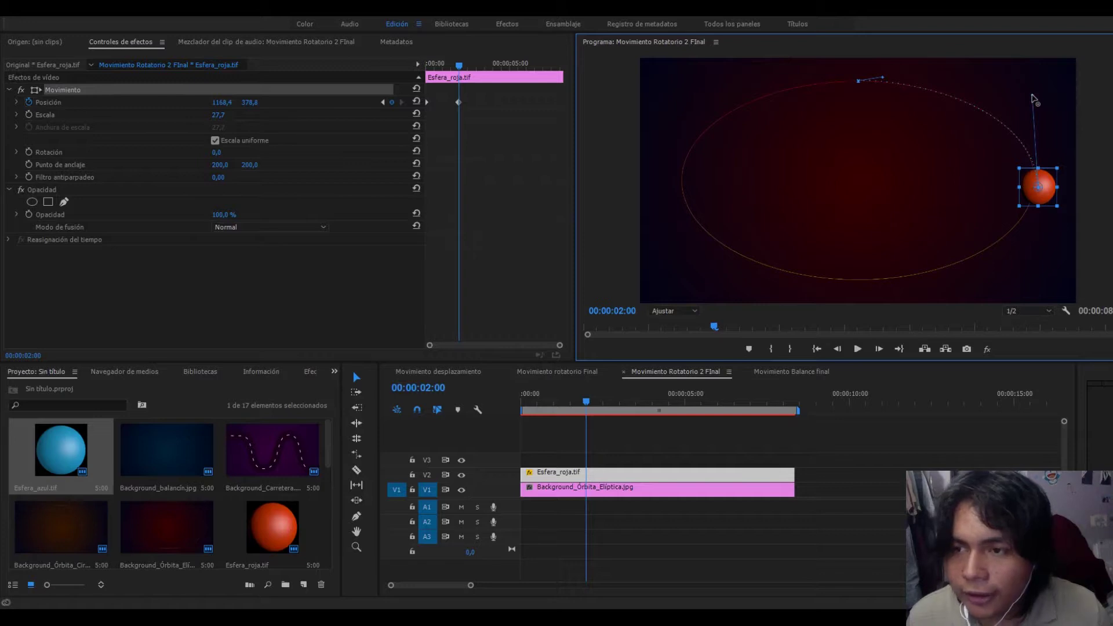
drag(586, 401, 495, 424)
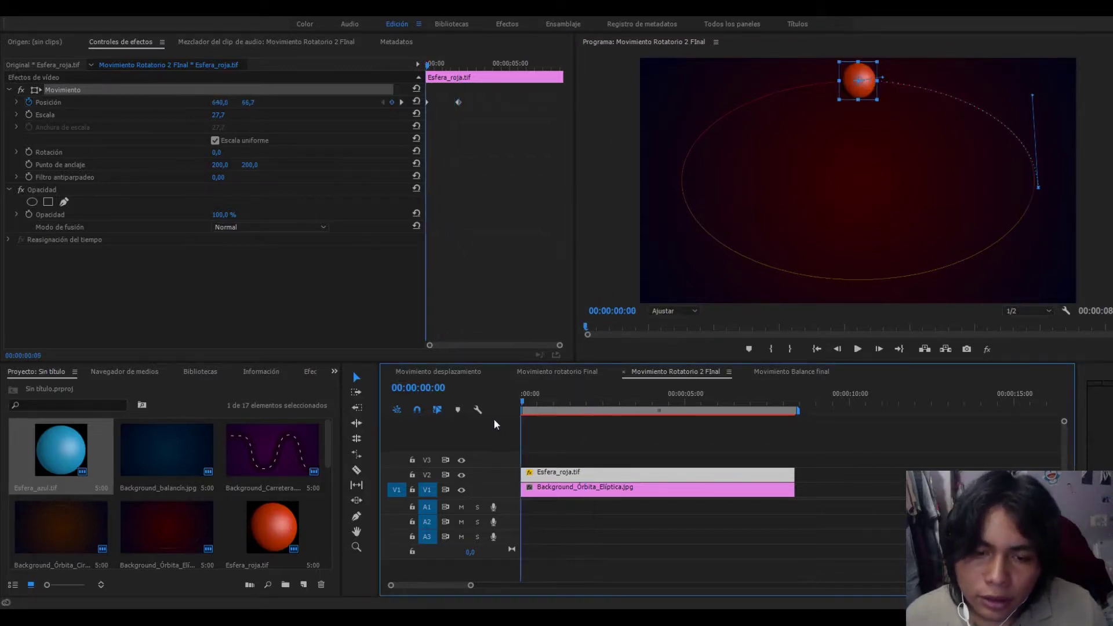
key(space)
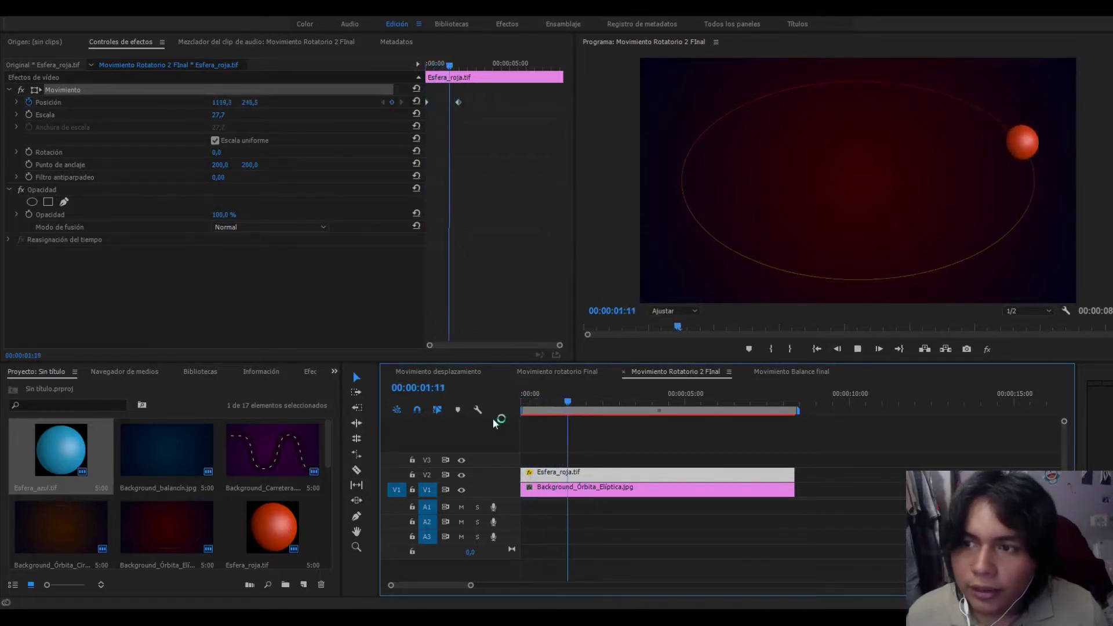
key(space)
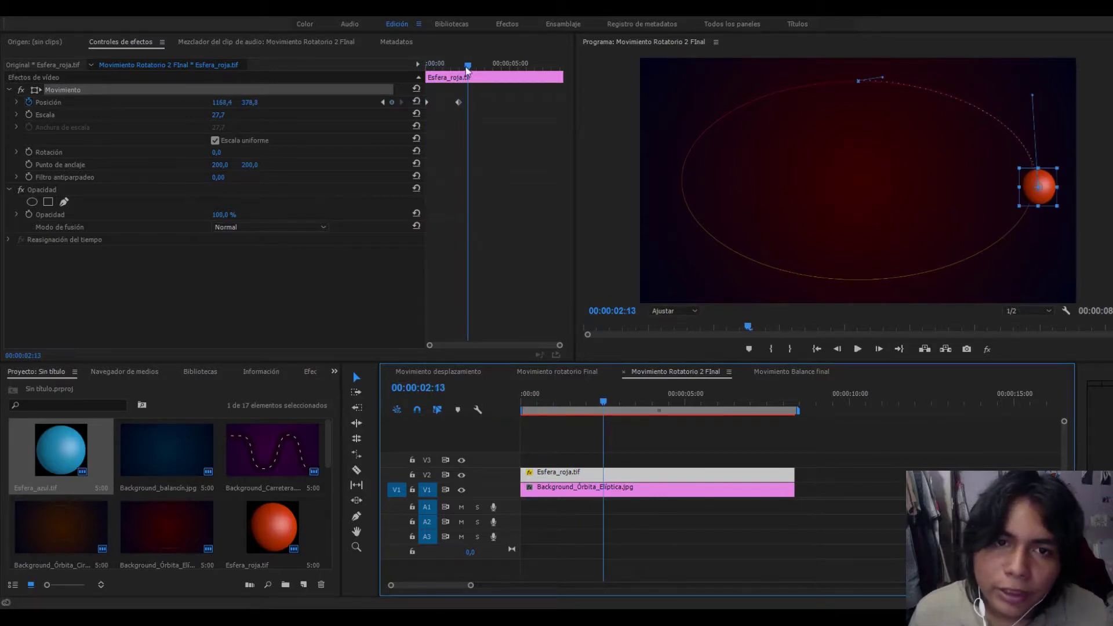
Step: Add a position keyframe at 00:00:04:00 with the sphere at the ellipse's lowest point, curving the path along the orbit
drag(467, 68, 458, 68)
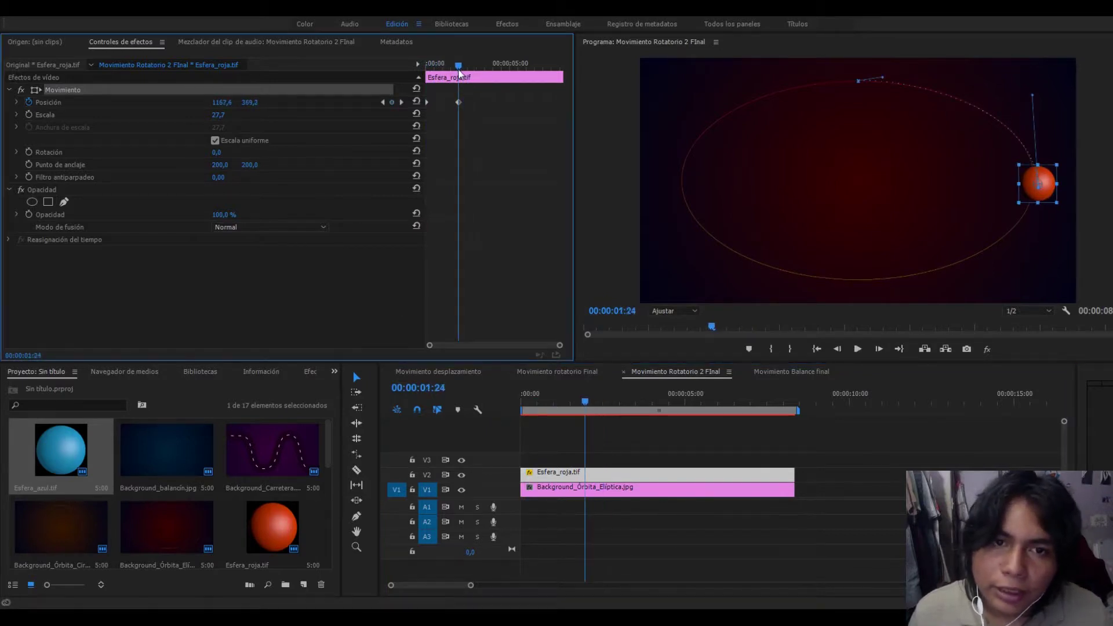
click(433, 387)
drag(434, 387, 439, 385)
text(4:)
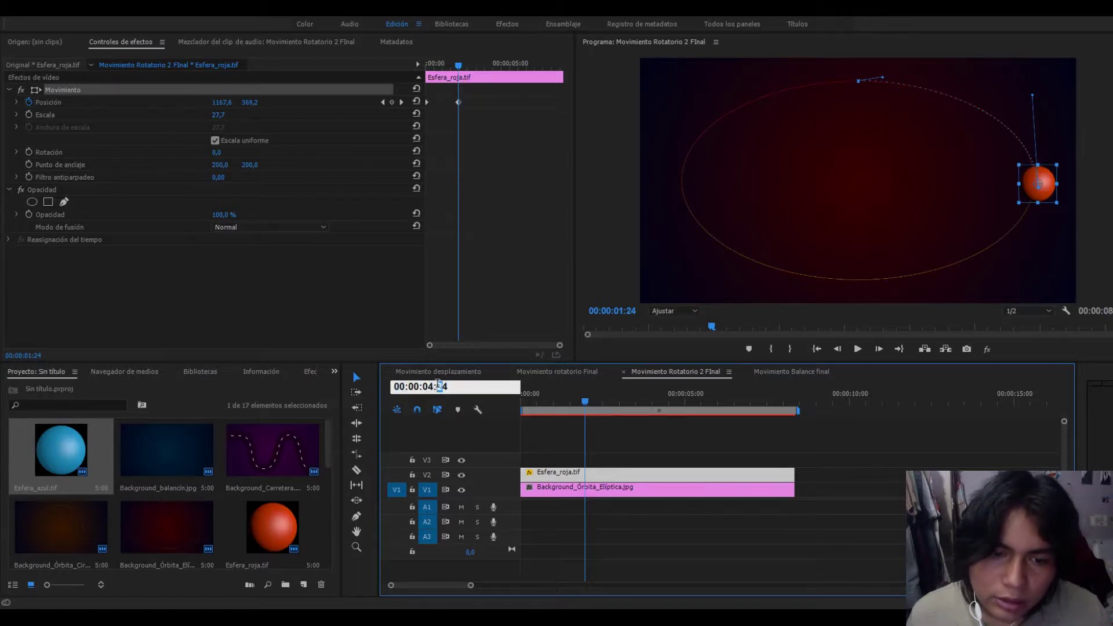
text(00)
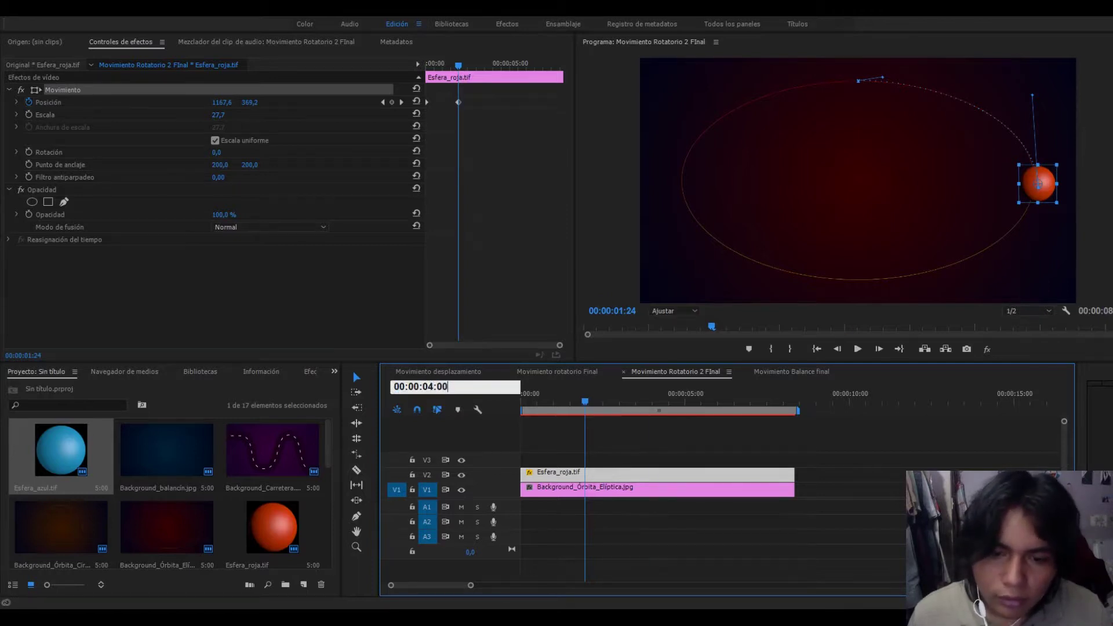
key(Return)
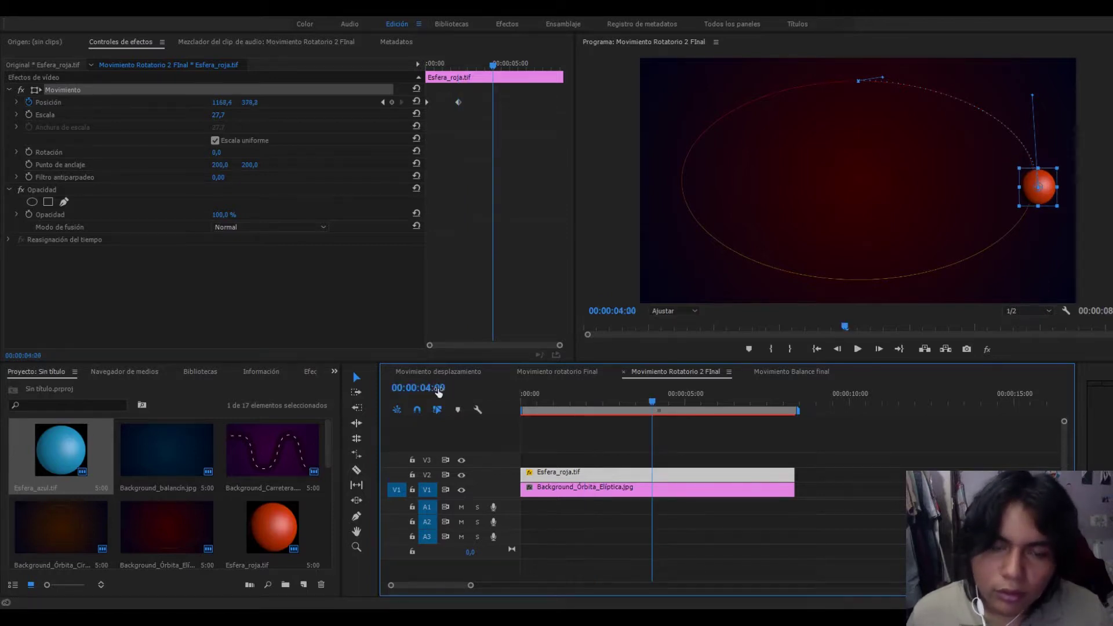
click(391, 102)
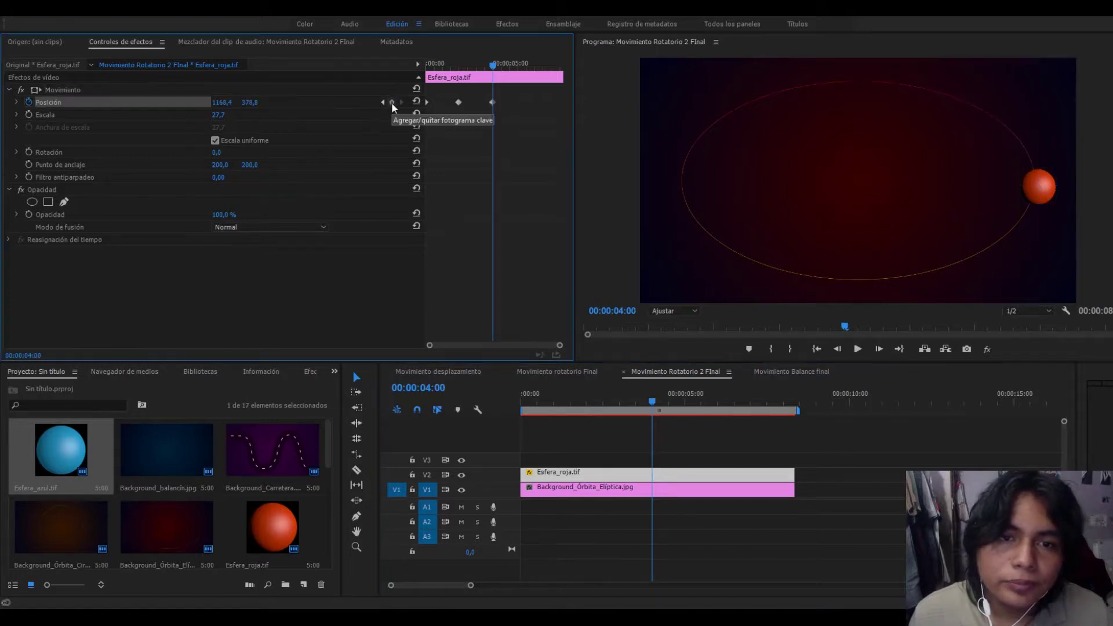
click(61, 91)
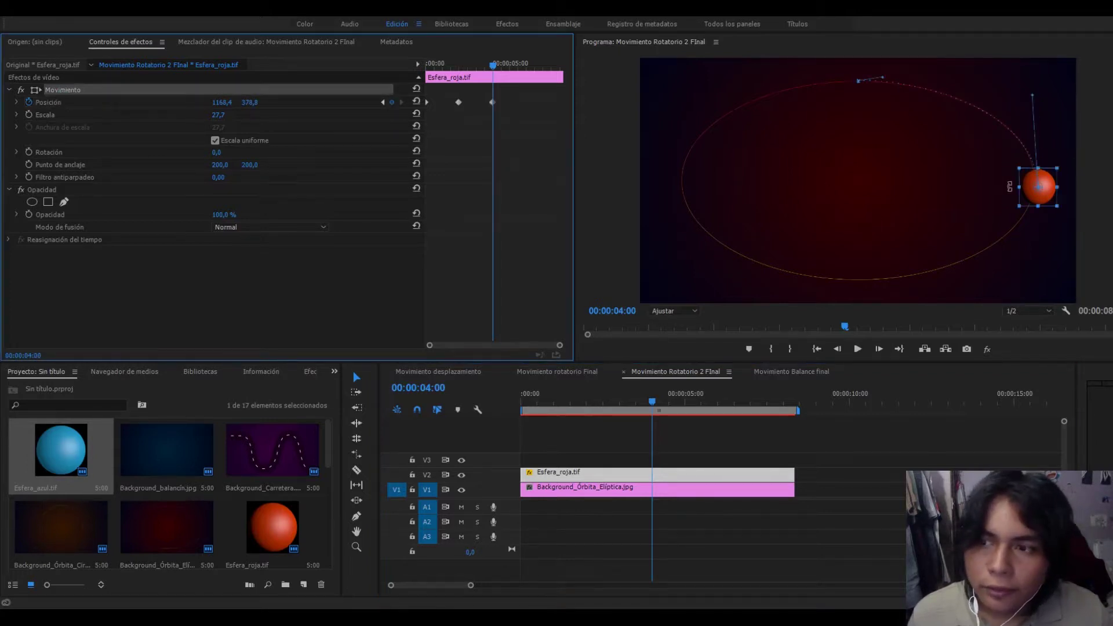
drag(1040, 198, 708, 288)
Step: Add position keyframes at 00:00:06:00 with the sphere at the ellipse's left end, about 117, 369, and at 00:00:08:00 back at its top
click(428, 388)
text(600)
key(Return)
click(427, 387)
text(800)
key(Return)
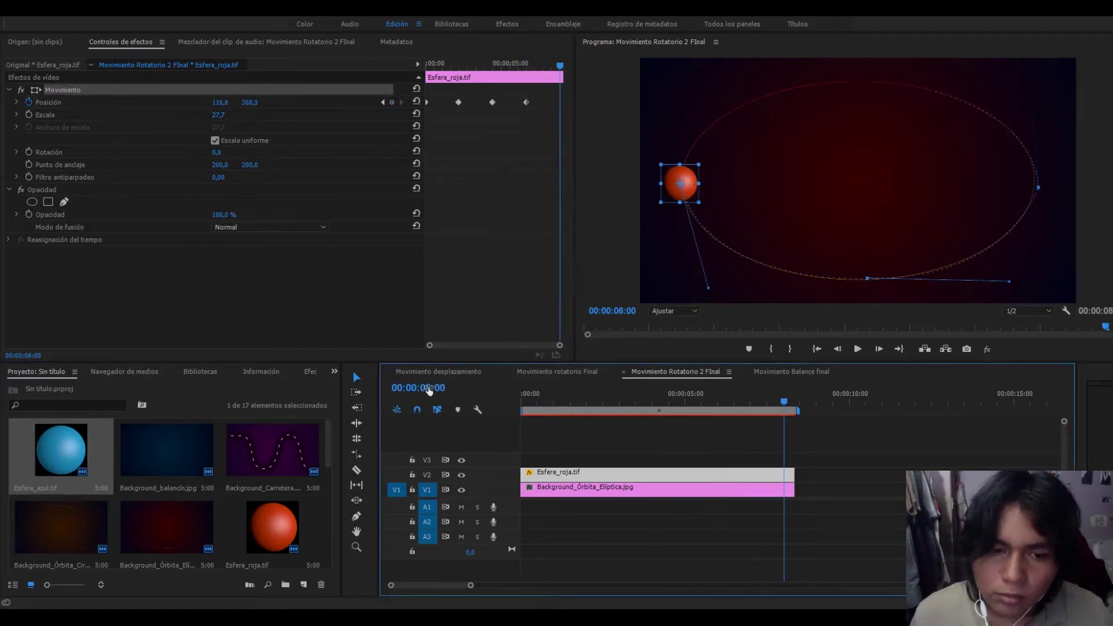
Step: Play back the red sphere's complete elliptical orbit from the start, and scrub back through it
key(Home)
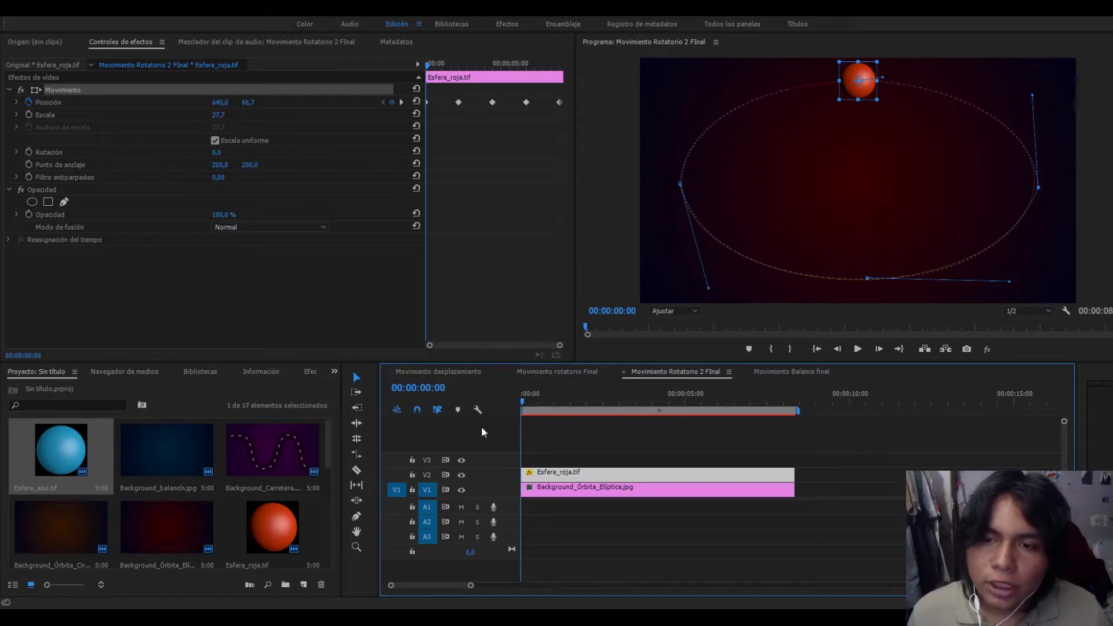
click(589, 352)
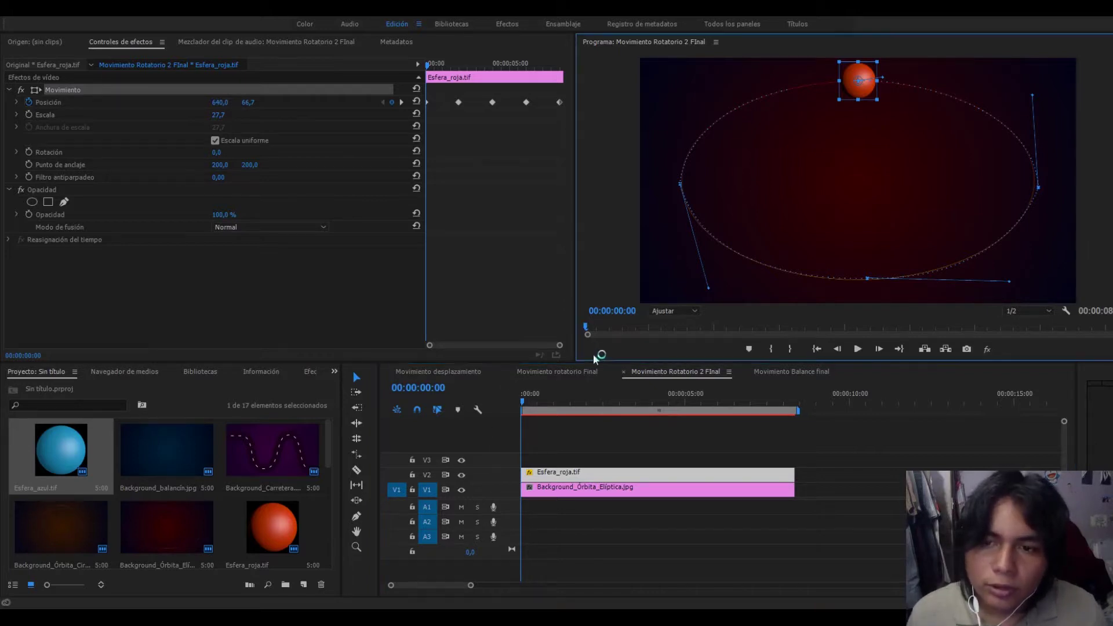
key(space)
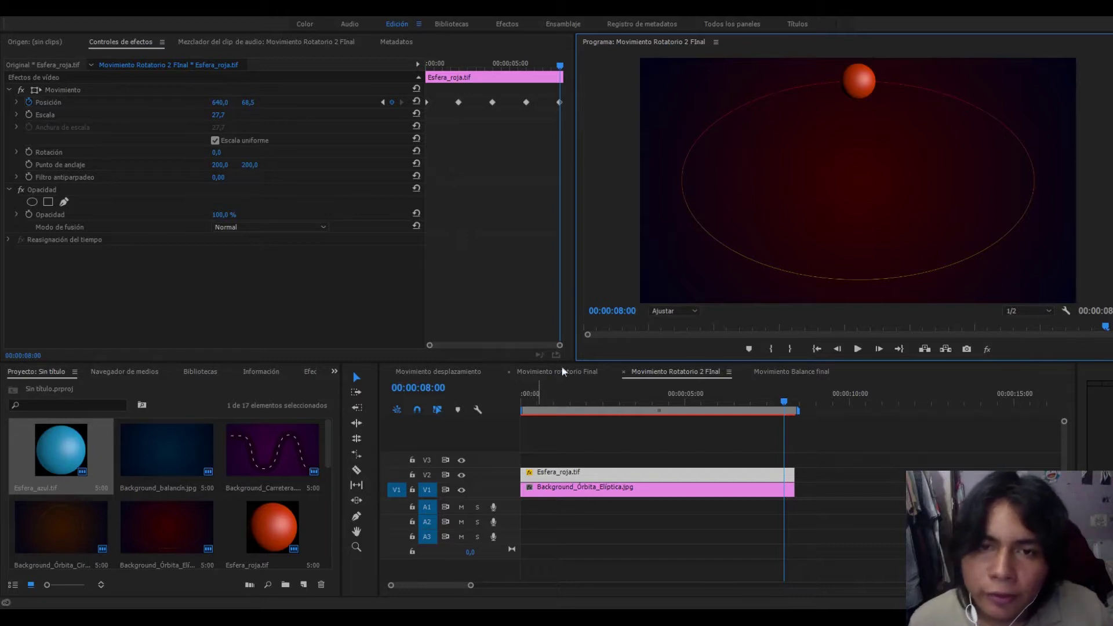
drag(785, 403, 628, 437)
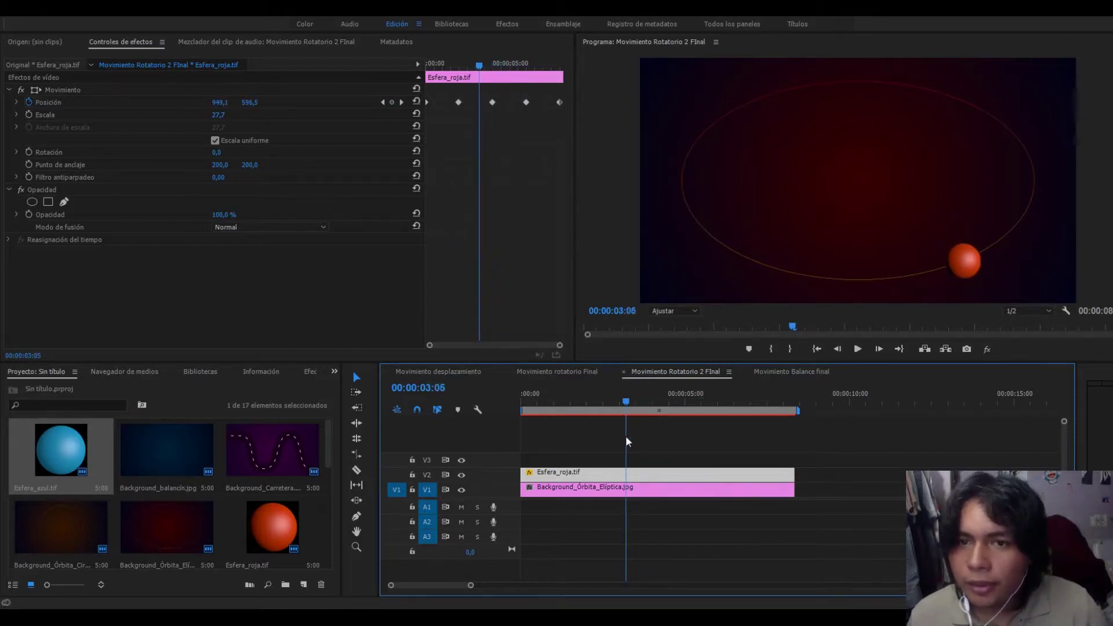
drag(625, 436, 517, 466)
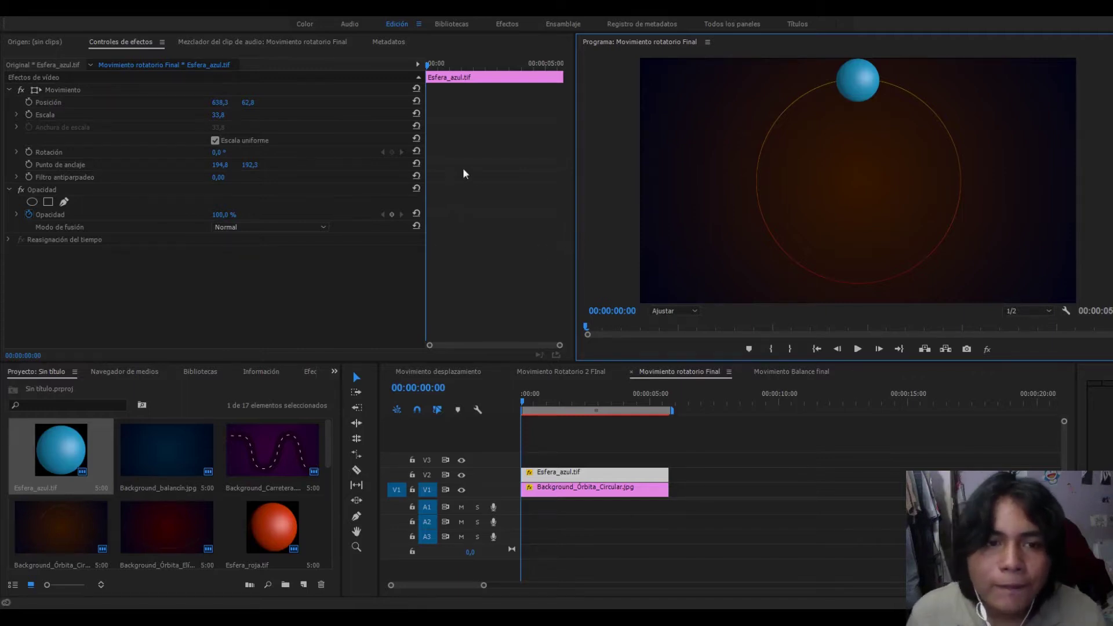
Step: In the Movimiento rotatorio Final sequence, keyframe the blue sphere's rotation from 0° at the start to 360° at 00:00:03:00
click(28, 153)
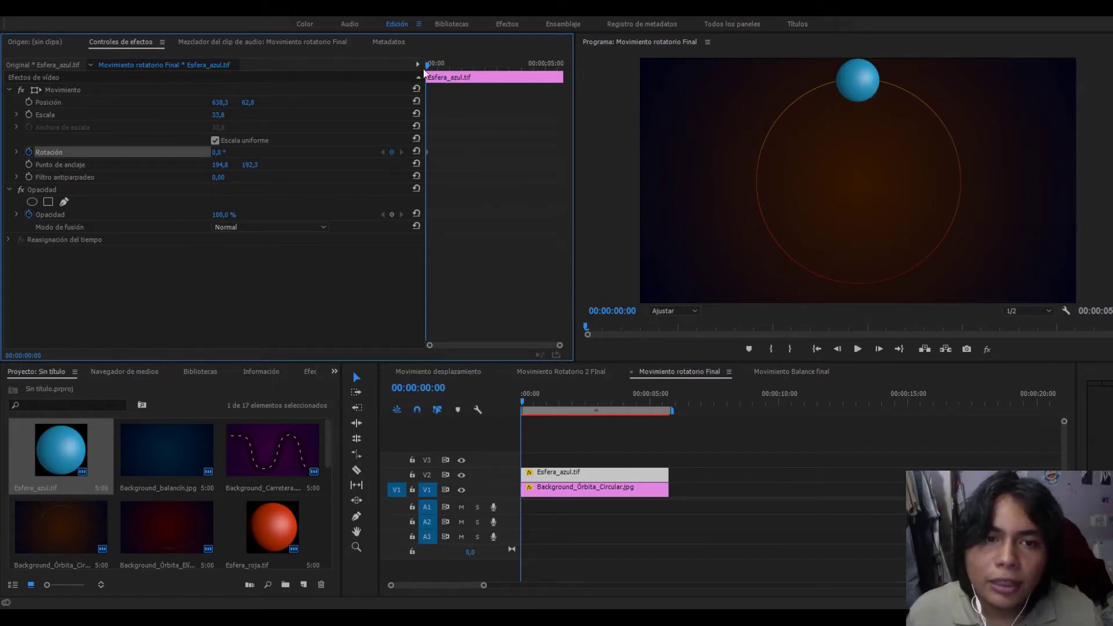
drag(429, 69, 498, 79)
click(393, 152)
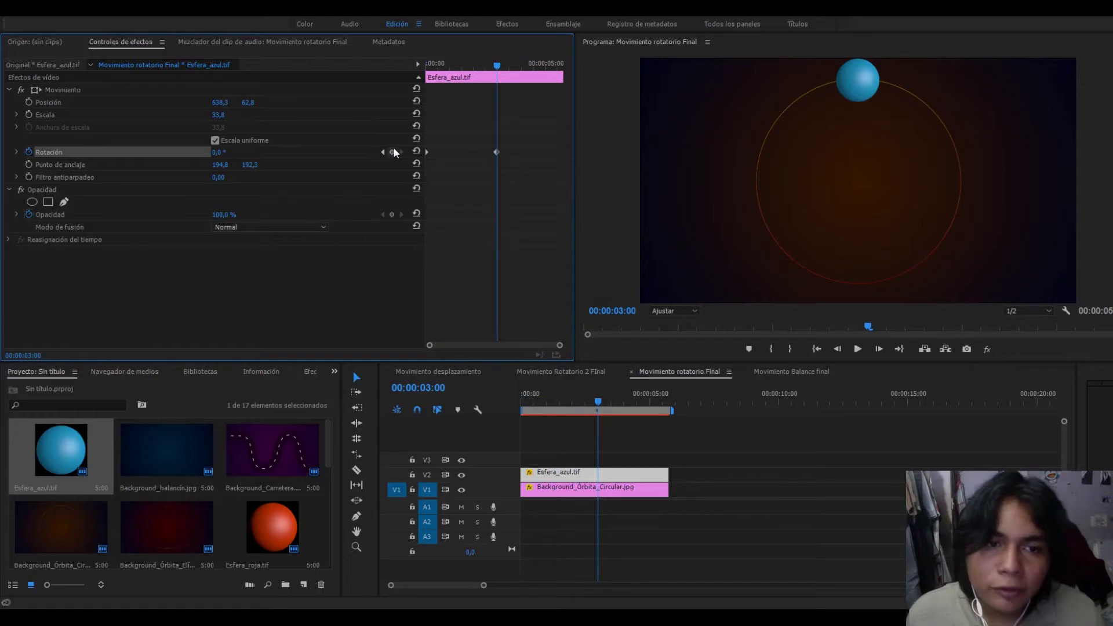
click(216, 152)
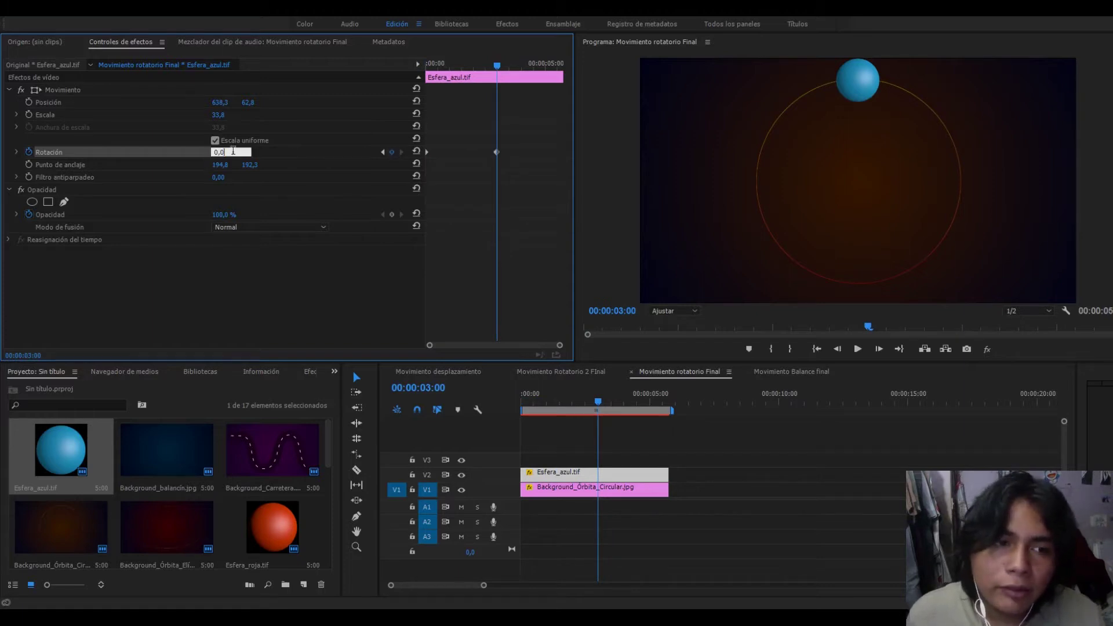
text(360)
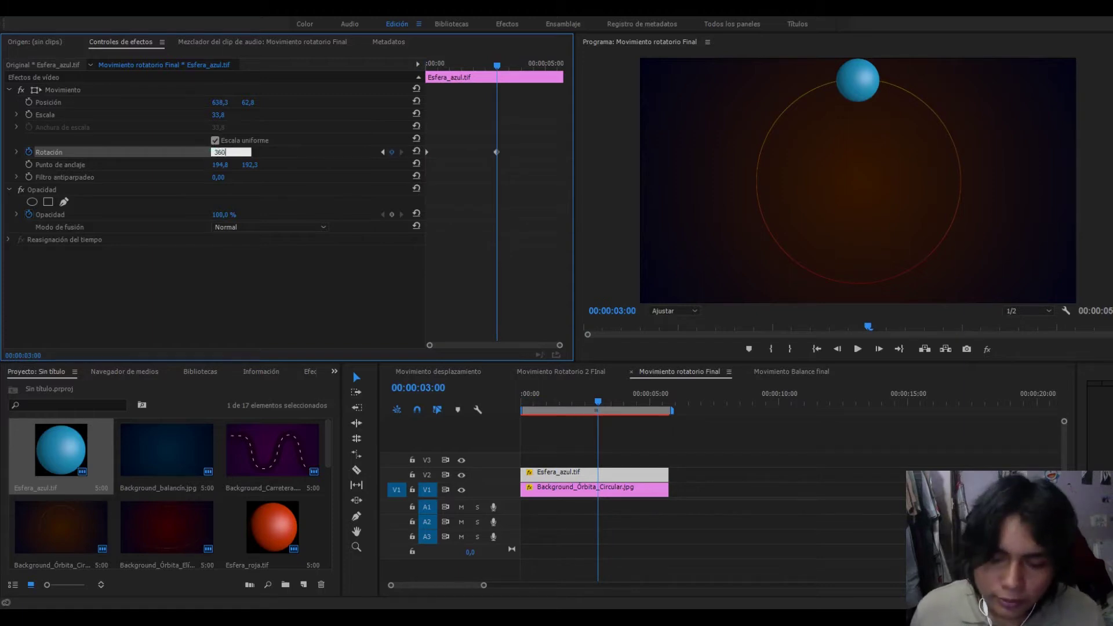
key(Return)
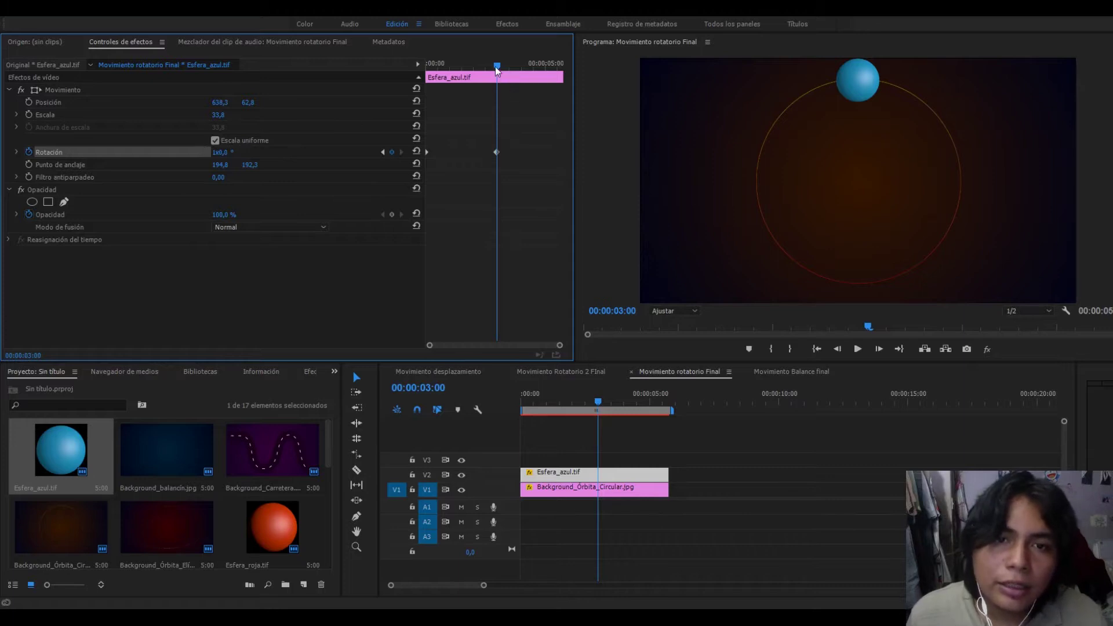
Step: Play back the blue sphere's rotation from the start of the sequence
drag(495, 66, 448, 78)
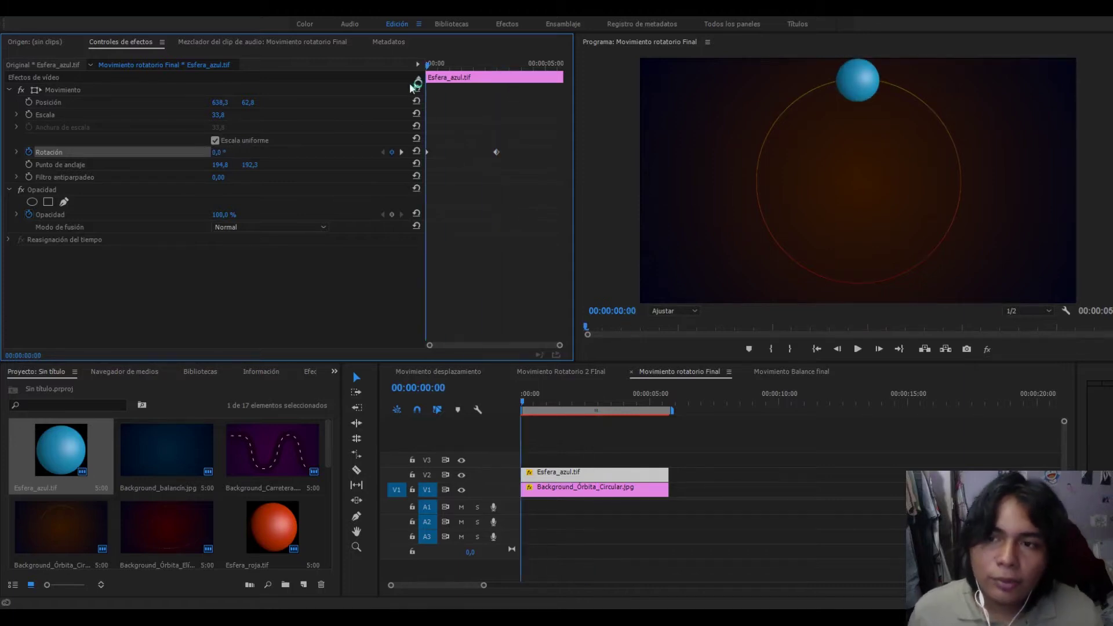
key(space)
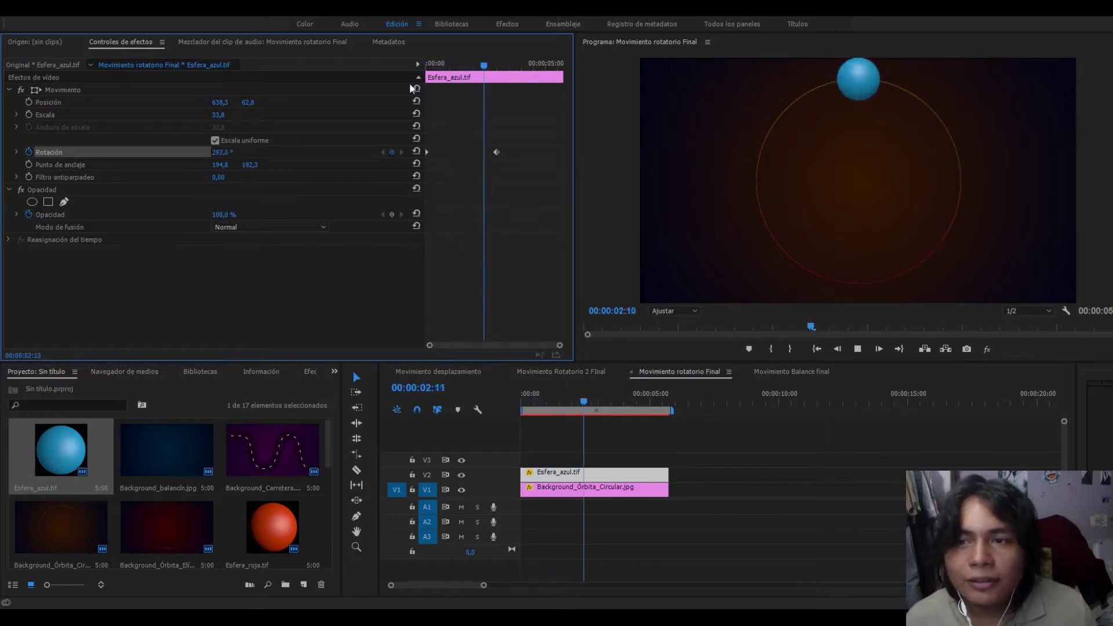
key(space)
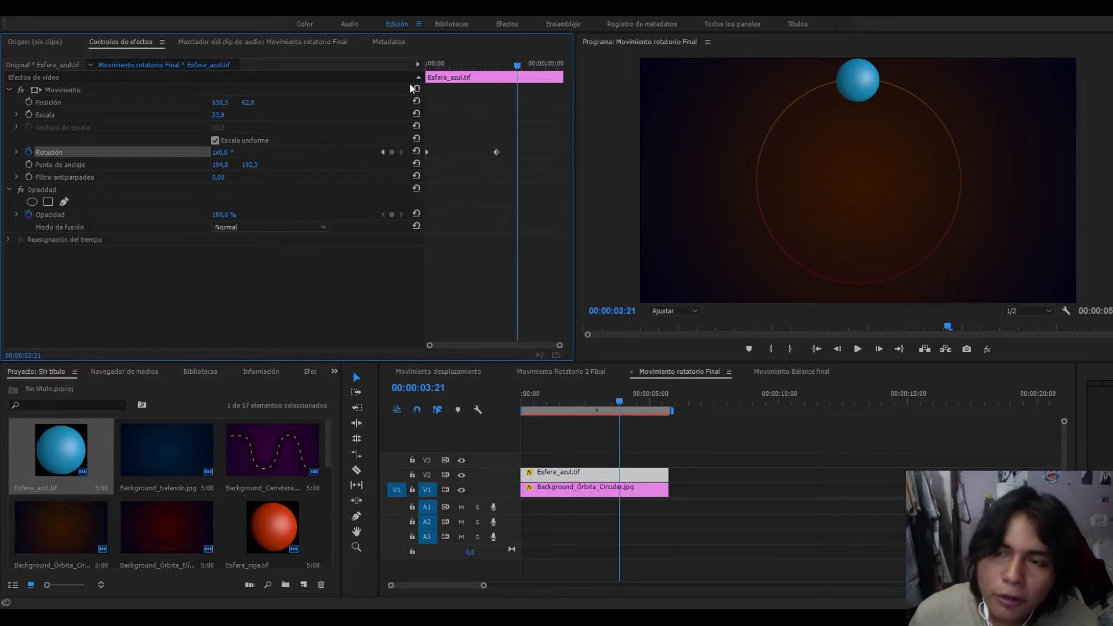
Step: Move the blue sphere's anchor point just below the sphere, to about 195, 487
click(58, 91)
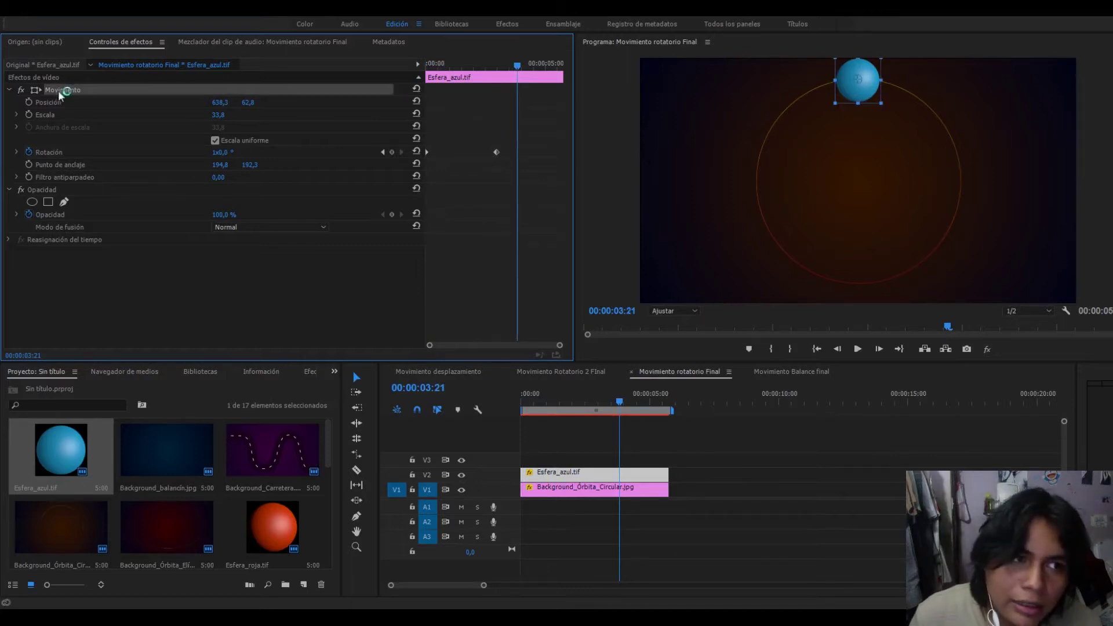
click(863, 85)
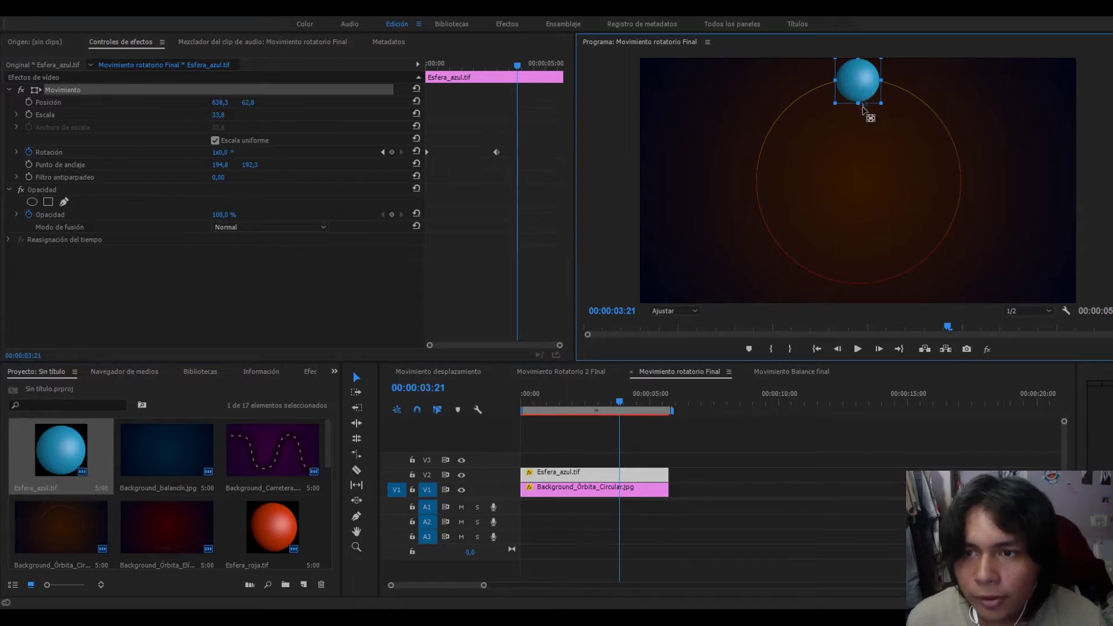
drag(862, 109, 859, 114)
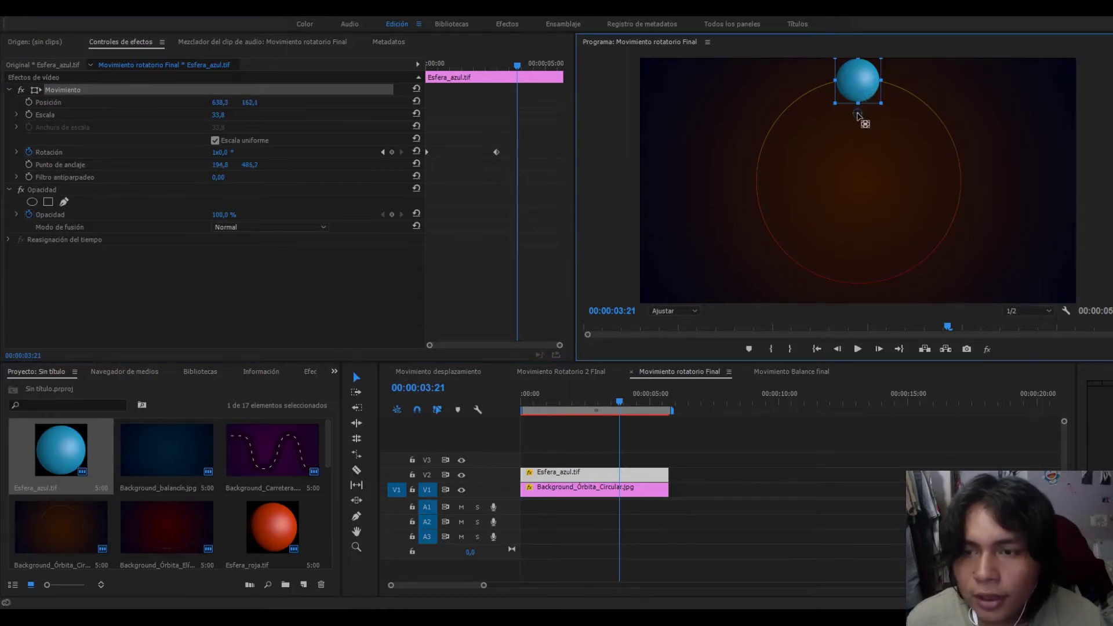
Step: Play back the blue sphere's rotation around the anchor point just below it
drag(516, 66, 408, 87)
key(space)
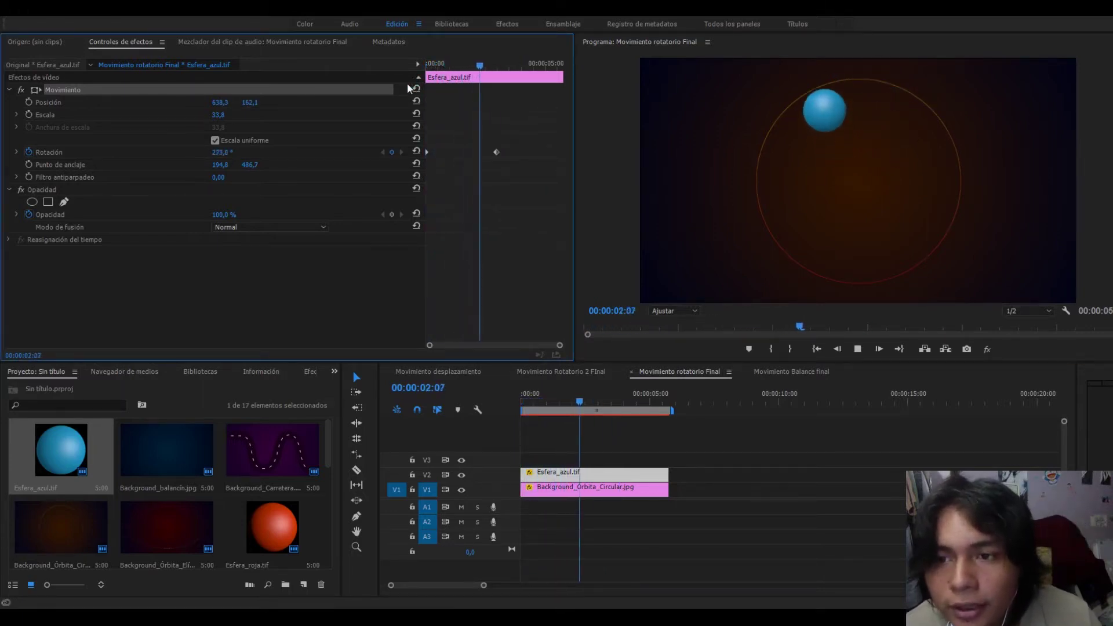
key(space)
key(space)
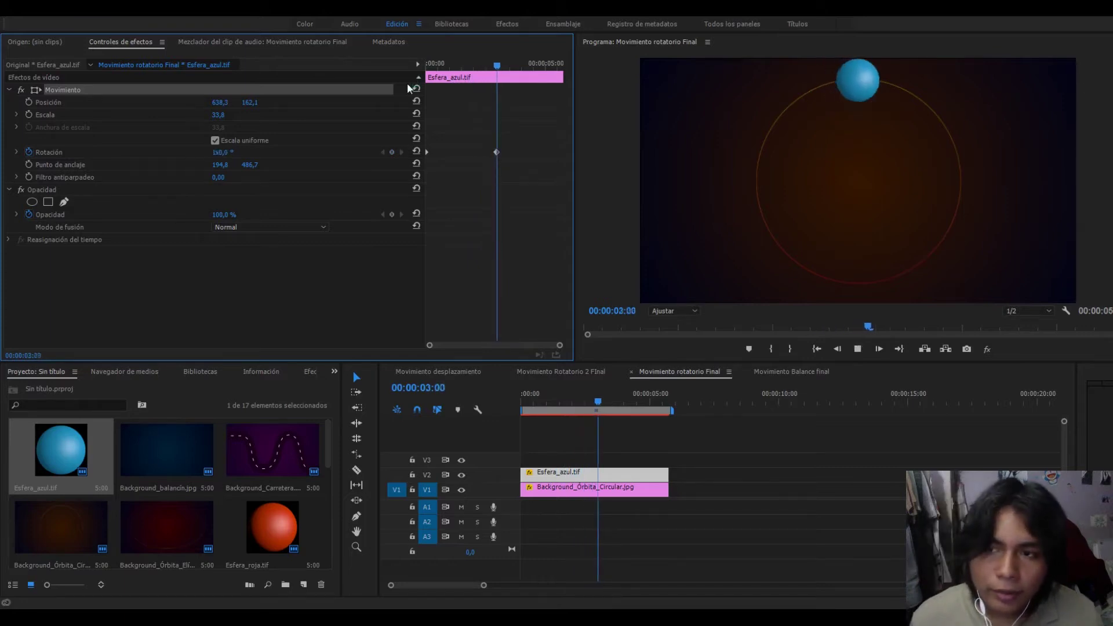
key(space)
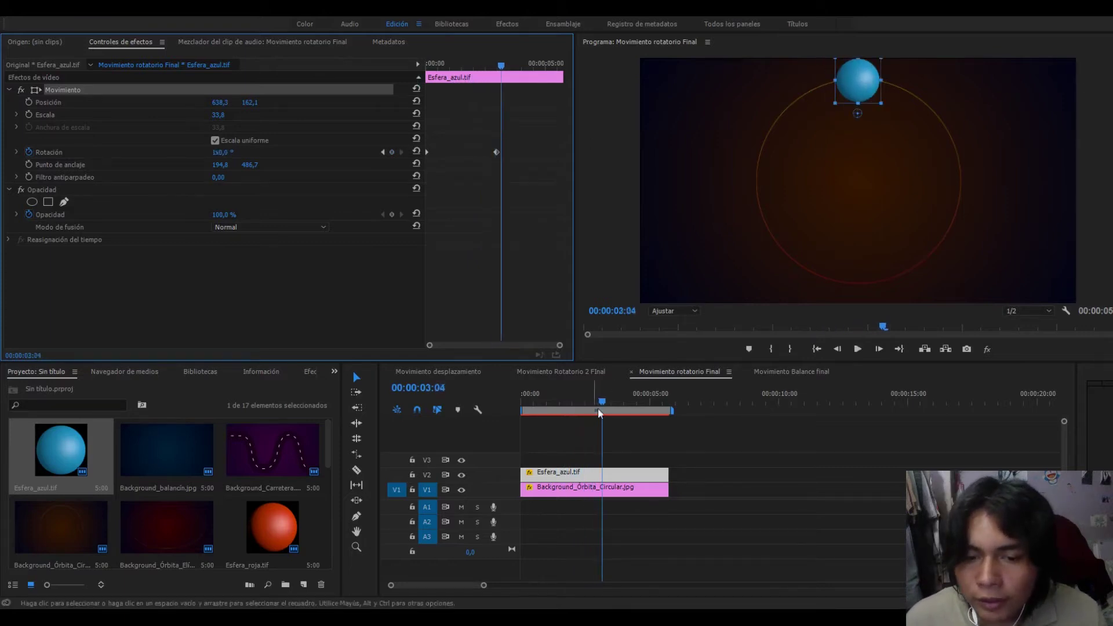
Step: Move the blue sphere's anchor point to the centre of the circular orbit, at about 200, 1081
drag(602, 401, 514, 419)
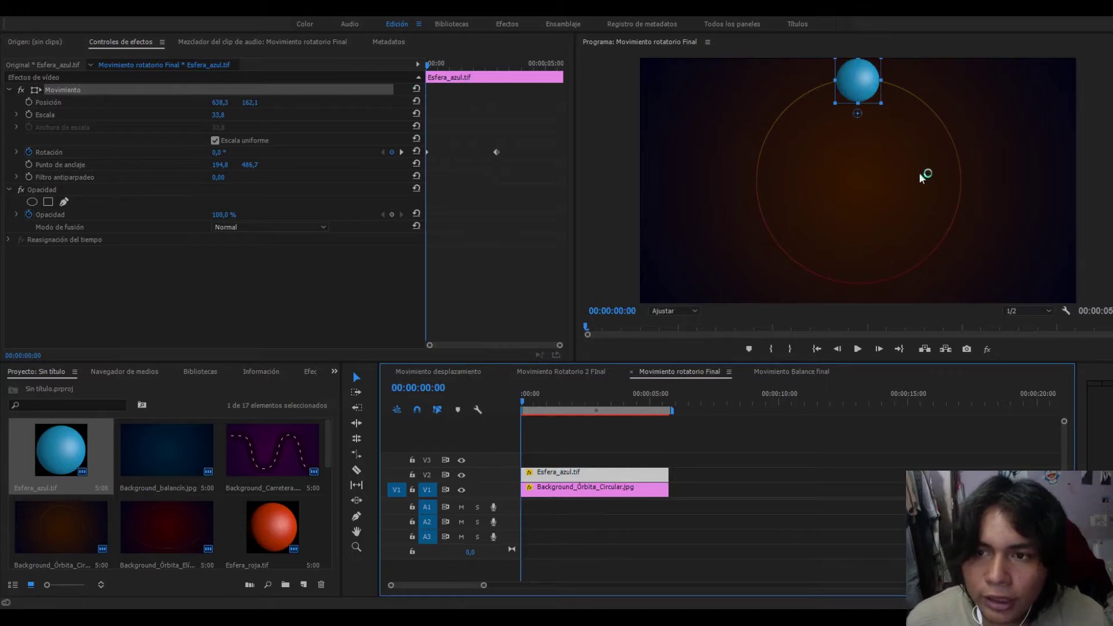
drag(856, 114, 857, 186)
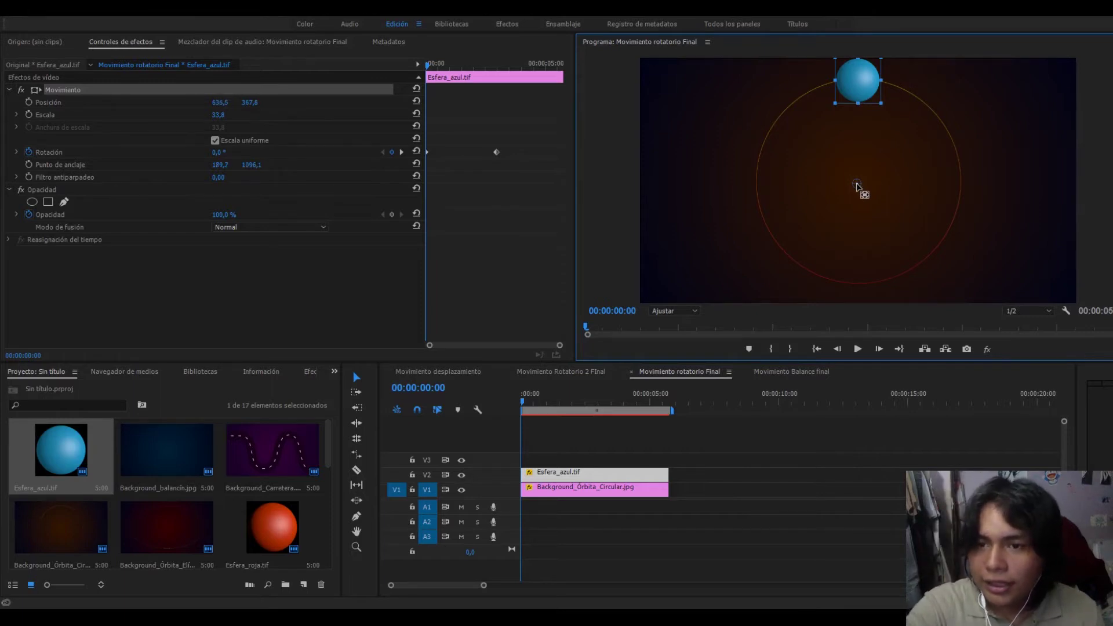
drag(857, 187, 858, 184)
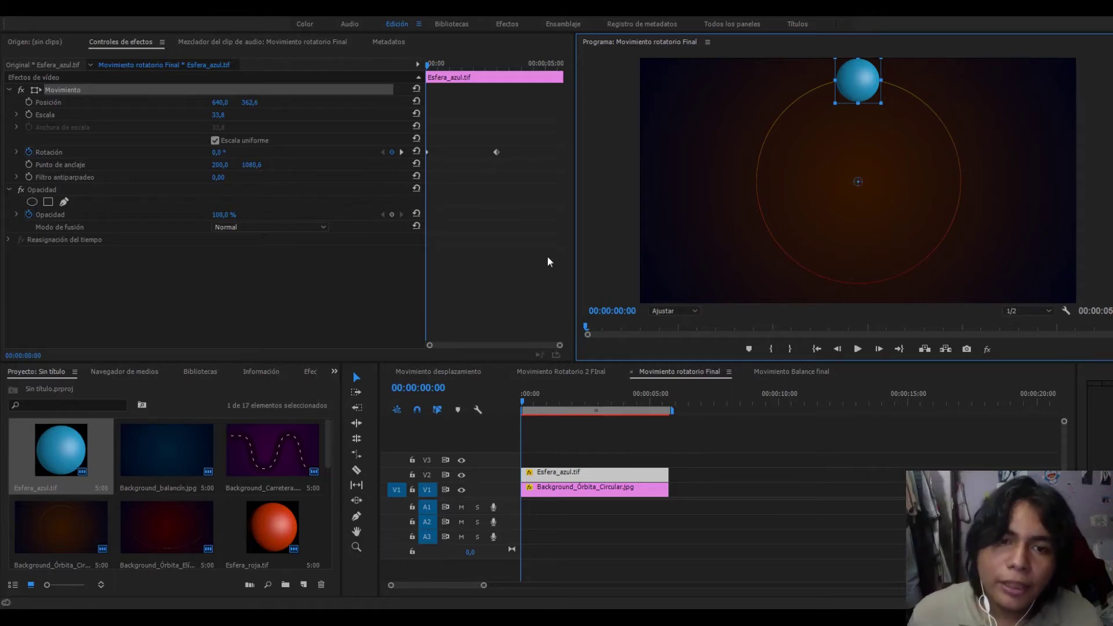
Step: Move the second rotation keyframe close to the end of the clip, and play back the blue sphere's full orbit
drag(497, 152, 549, 155)
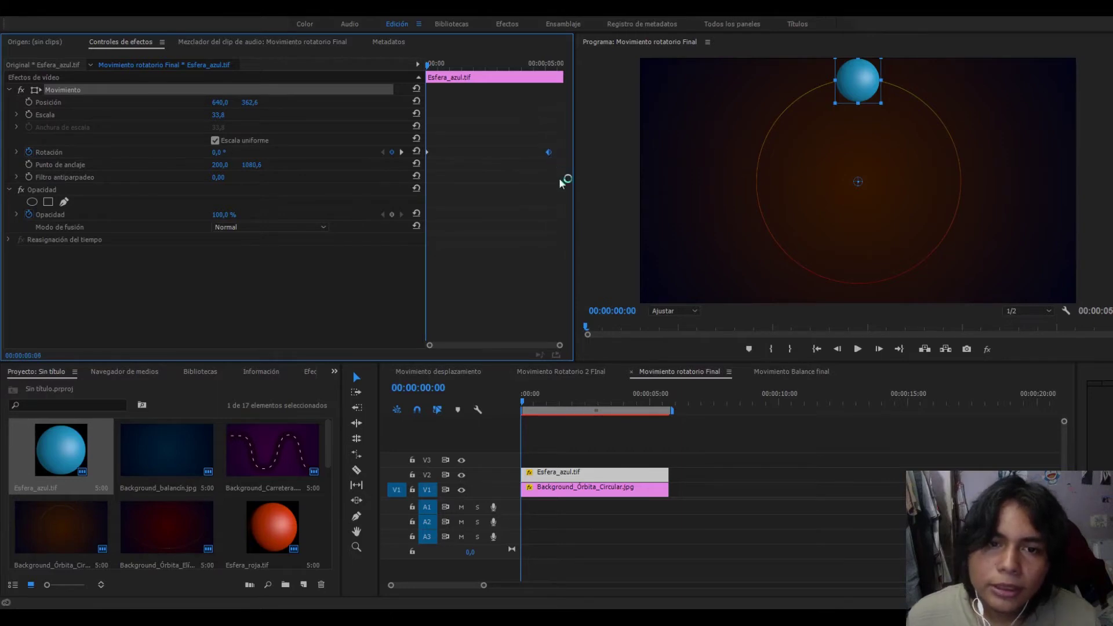
key(space)
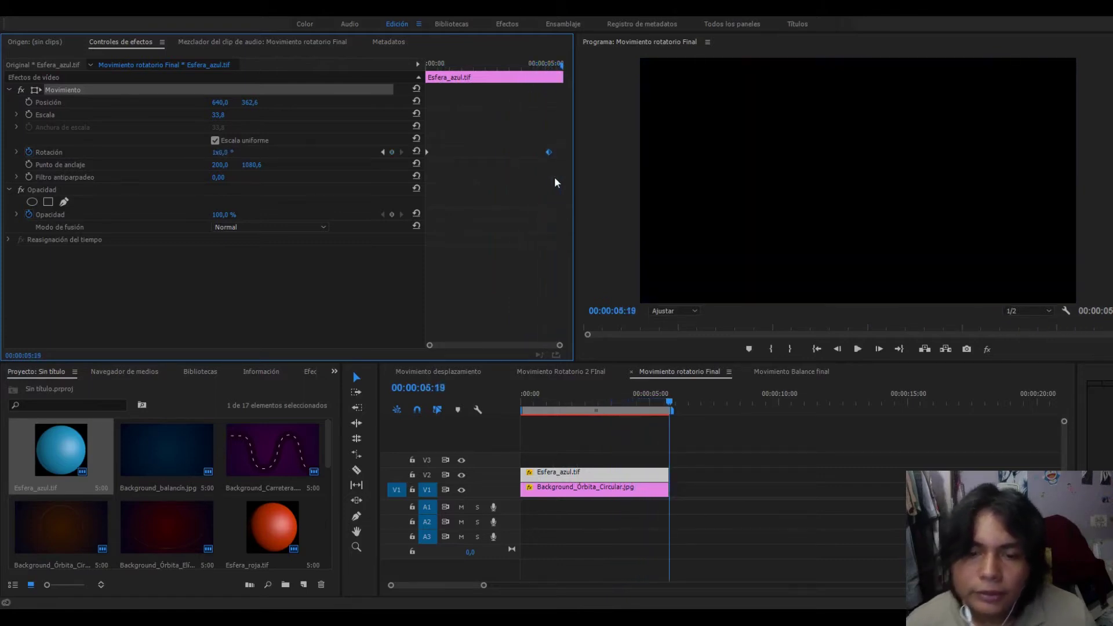
Step: Return to the start of the sequence and replay the blue sphere's circular orbit
drag(672, 397, 493, 406)
key(space)
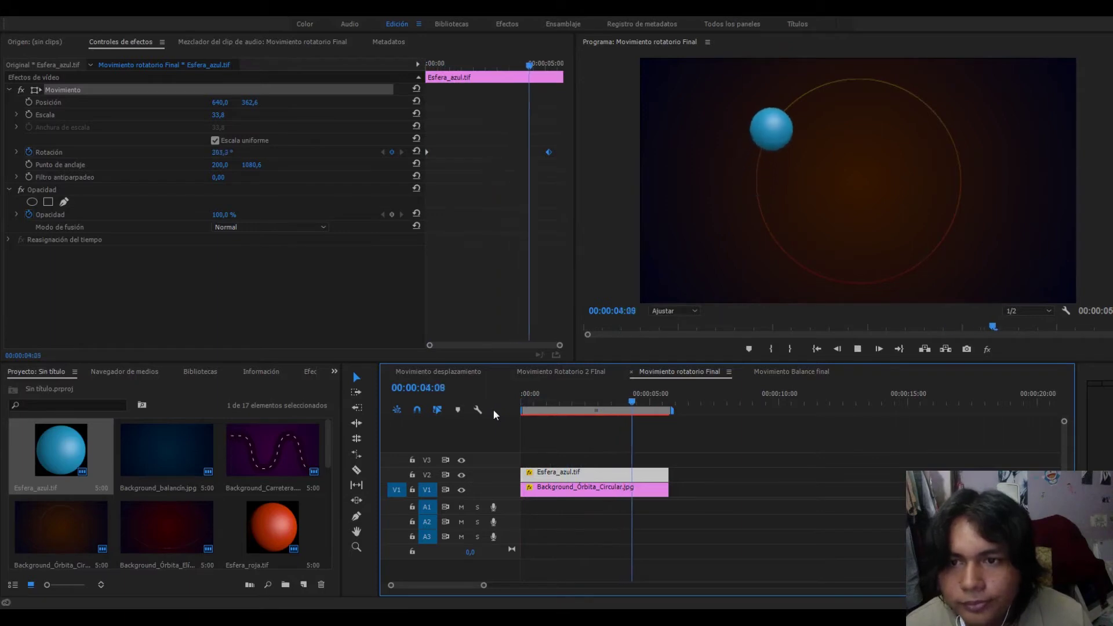
key(space)
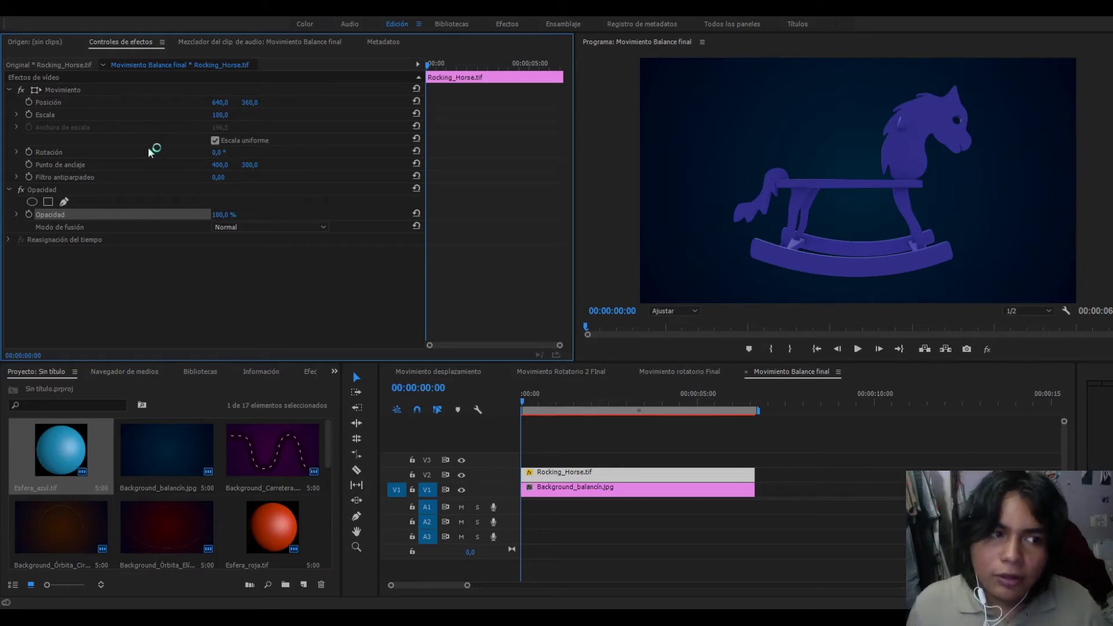
Step: In the Movimiento Balance final sequence, keyframe the rocking horse's rotation at the start, then at -15° at 00:00:00:24
click(29, 152)
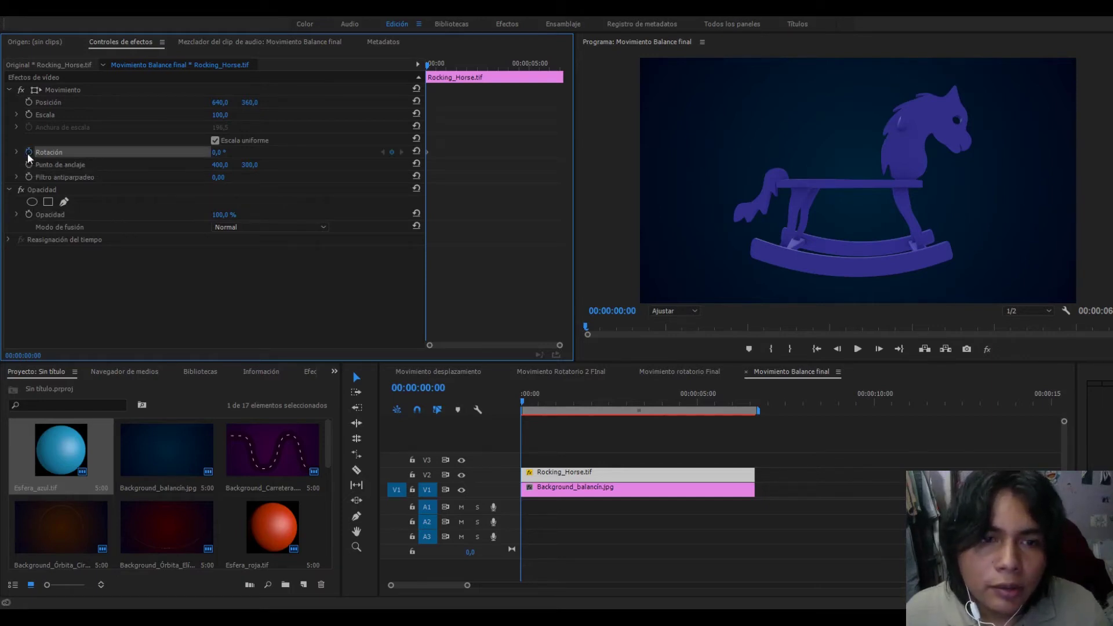
click(444, 387)
drag(453, 386, 439, 394)
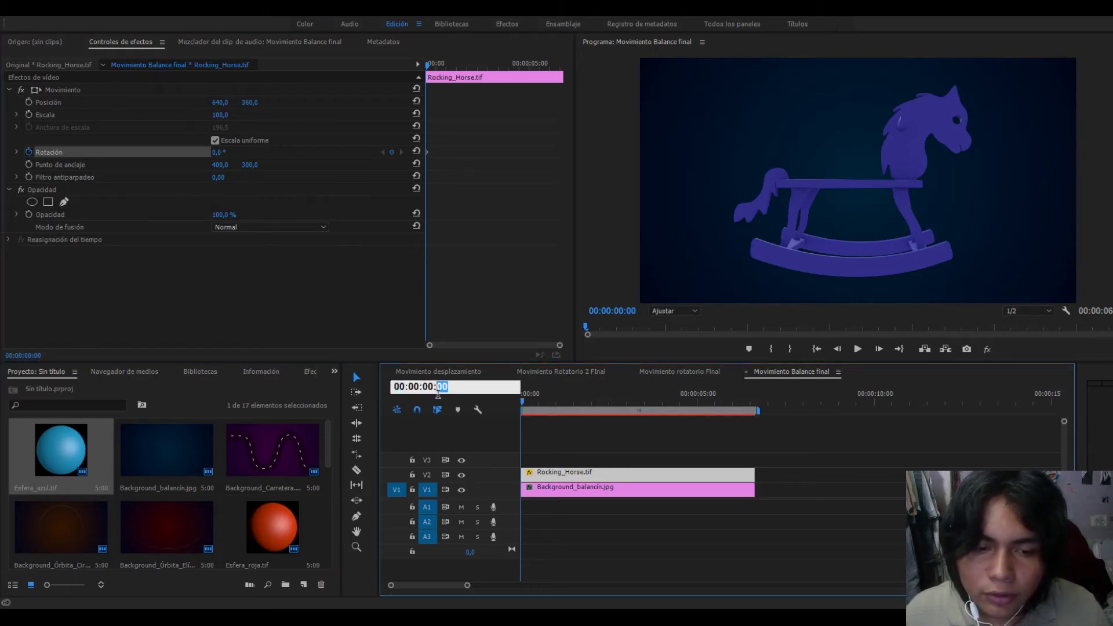
text(24)
key(Return)
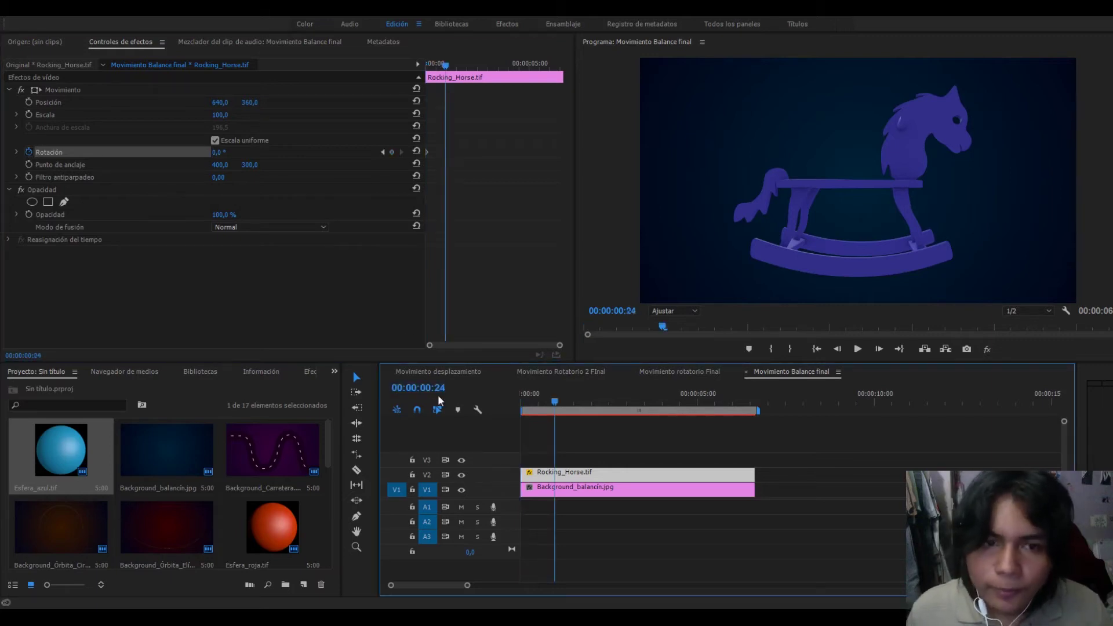
click(392, 152)
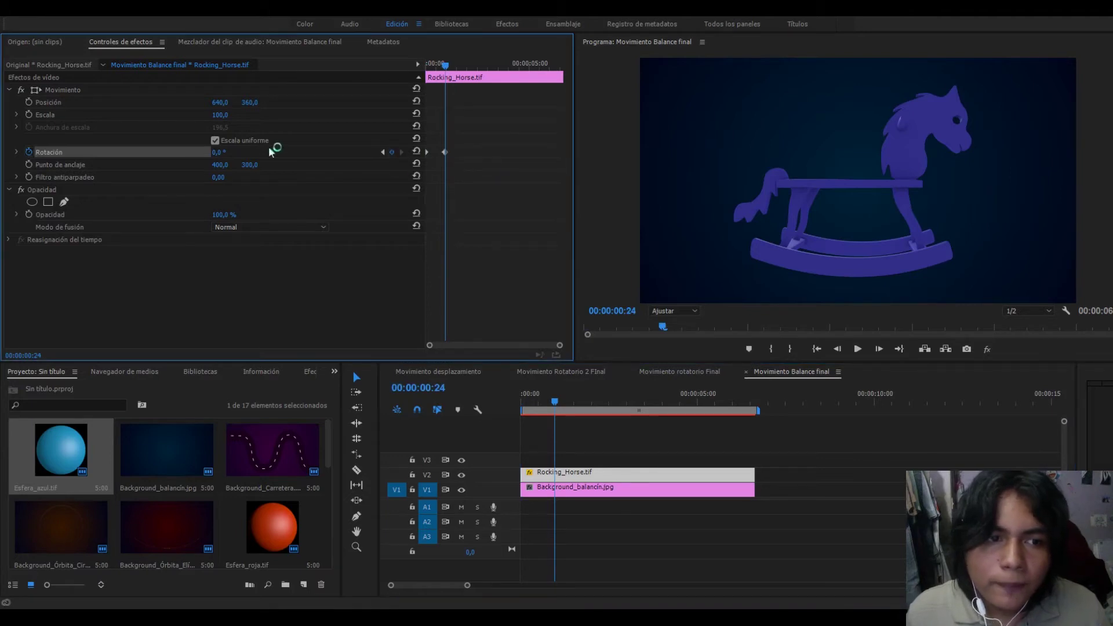
click(218, 152)
text(-15)
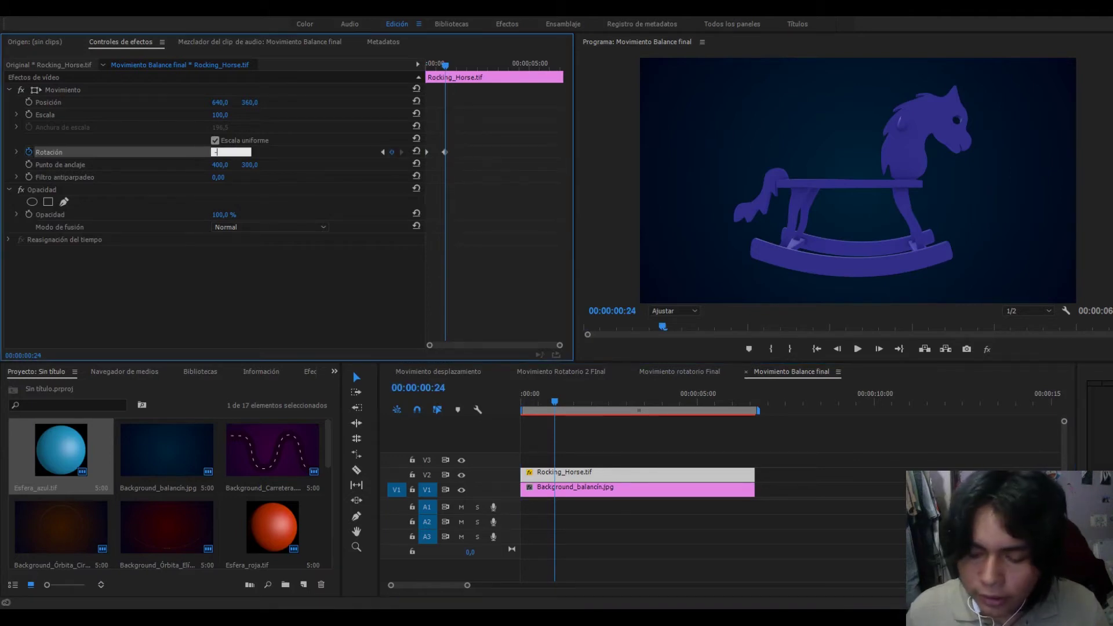
key(Return)
Step: Add a rotation keyframe of 15° for the rocking horse at 00:00:01:24
click(431, 386)
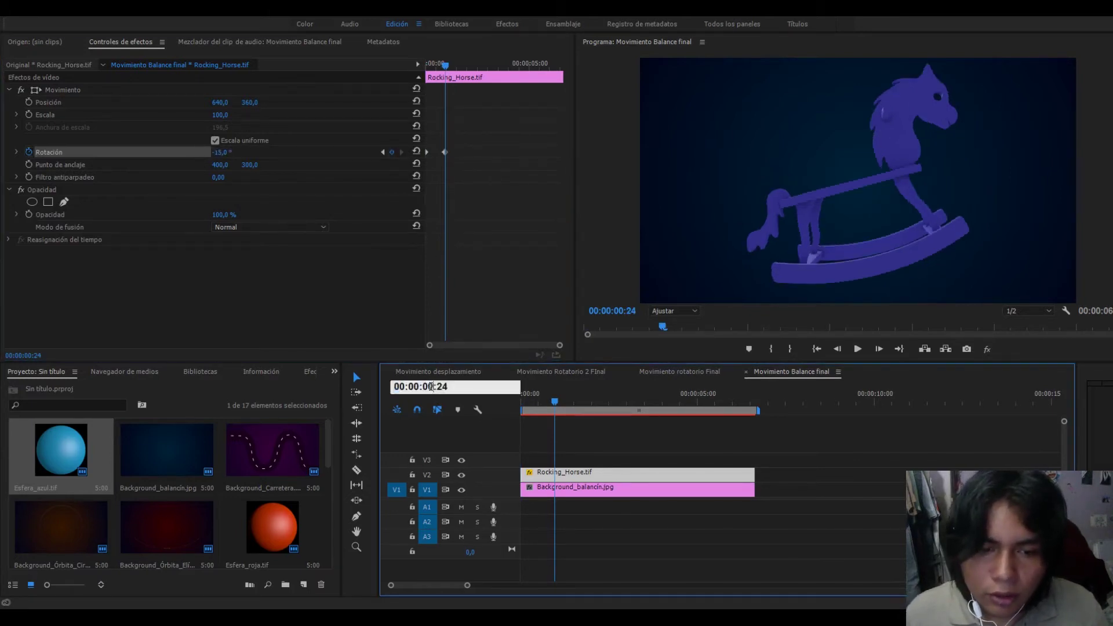
text(1)
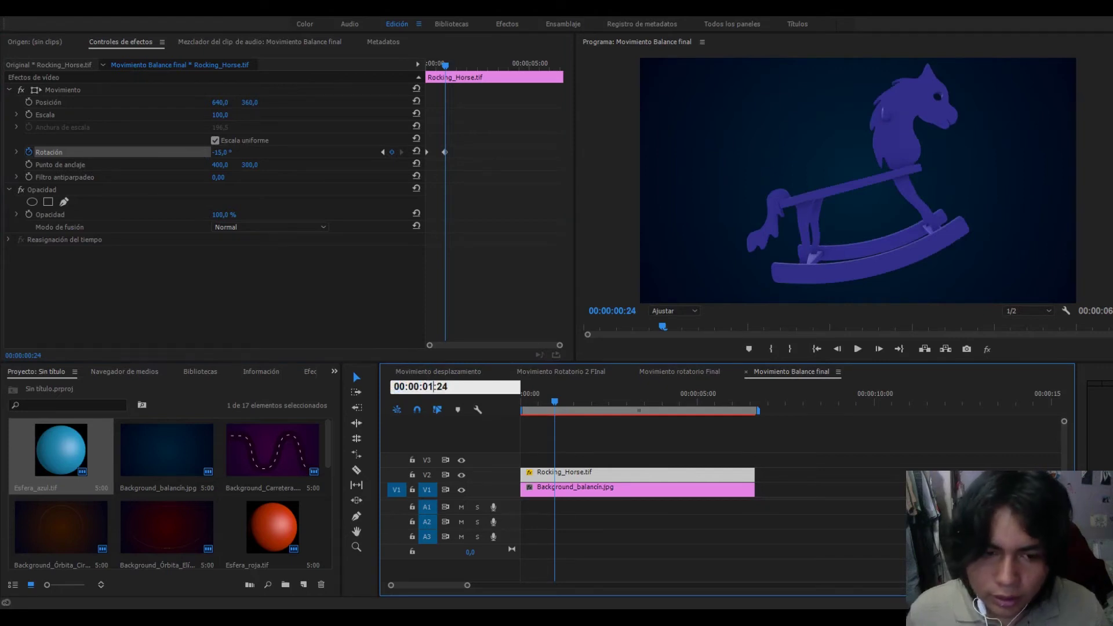
key(Return)
click(386, 201)
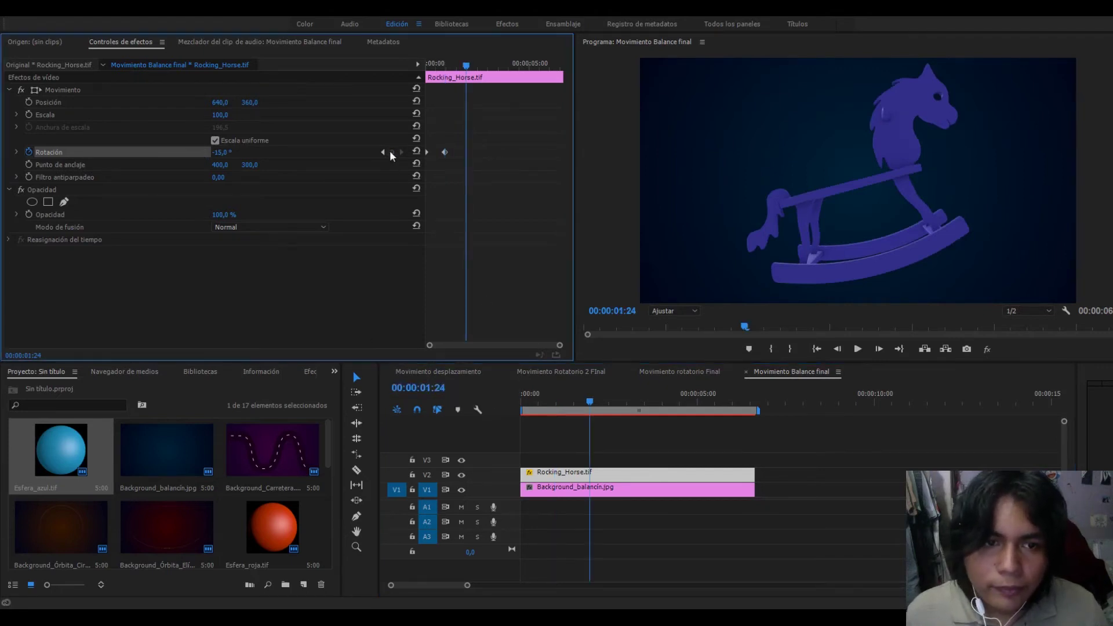
click(214, 152)
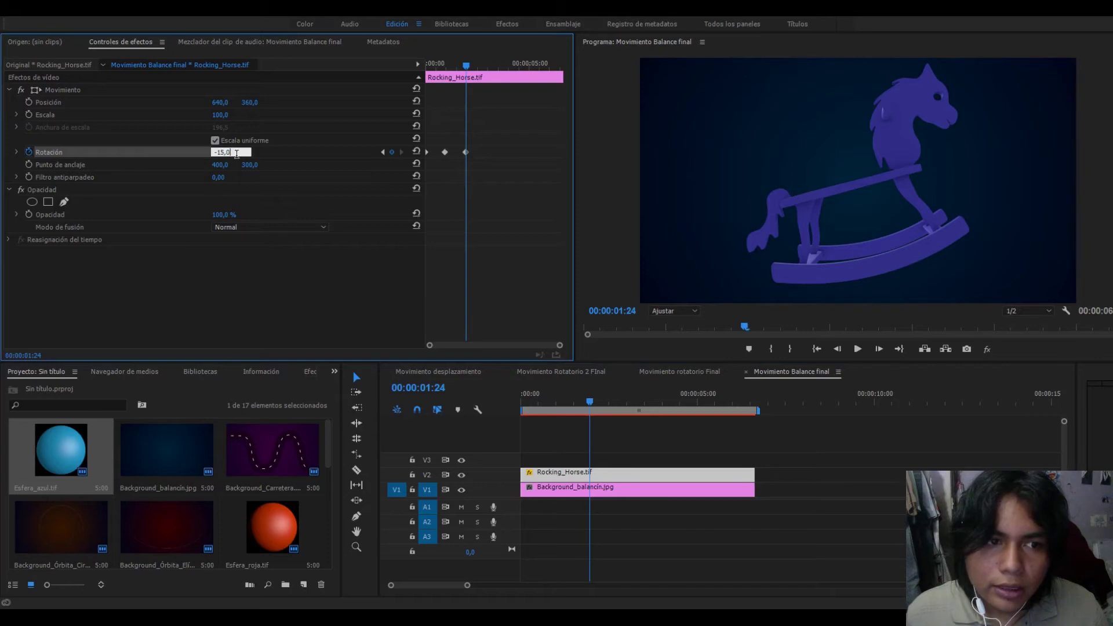
text(15)
key(Return)
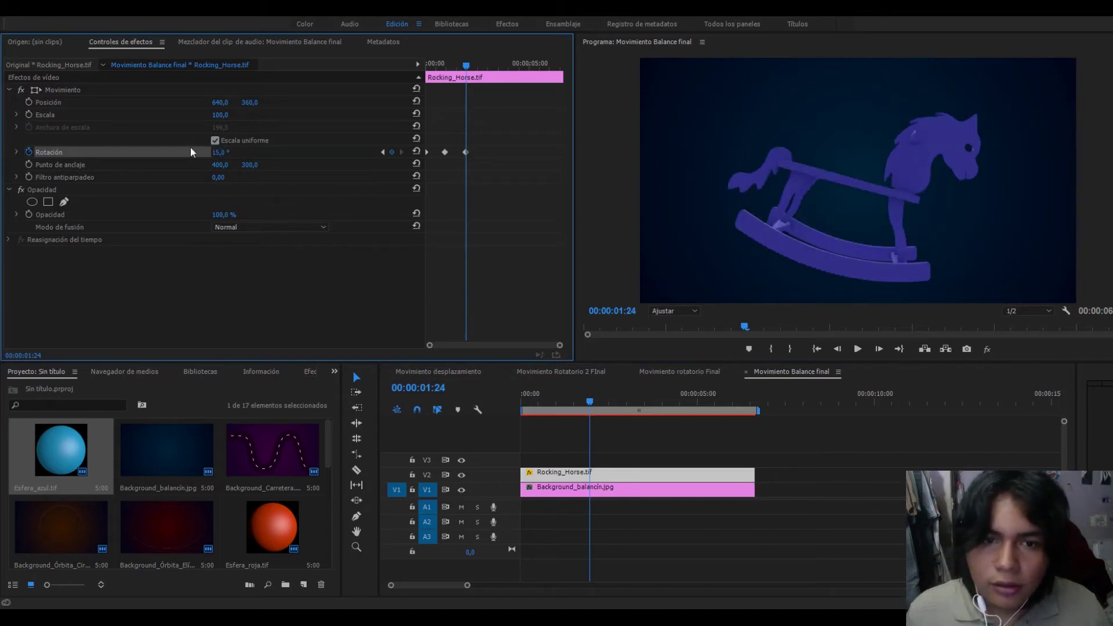
Step: Play back the rocking horse's first swing from the start of the sequence
drag(589, 401, 451, 408)
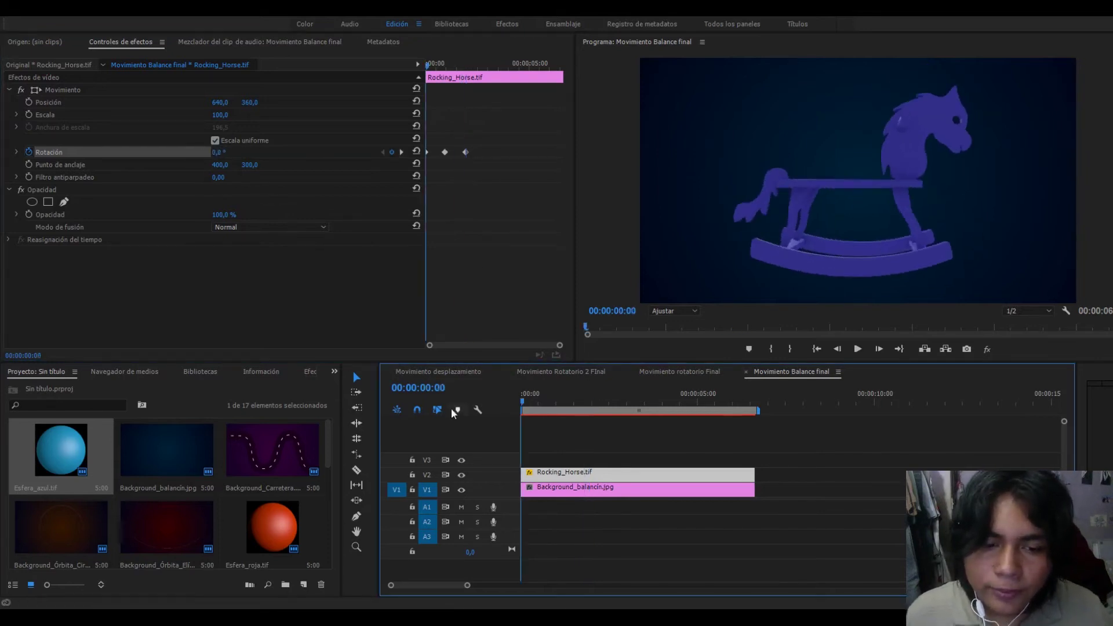
key(space)
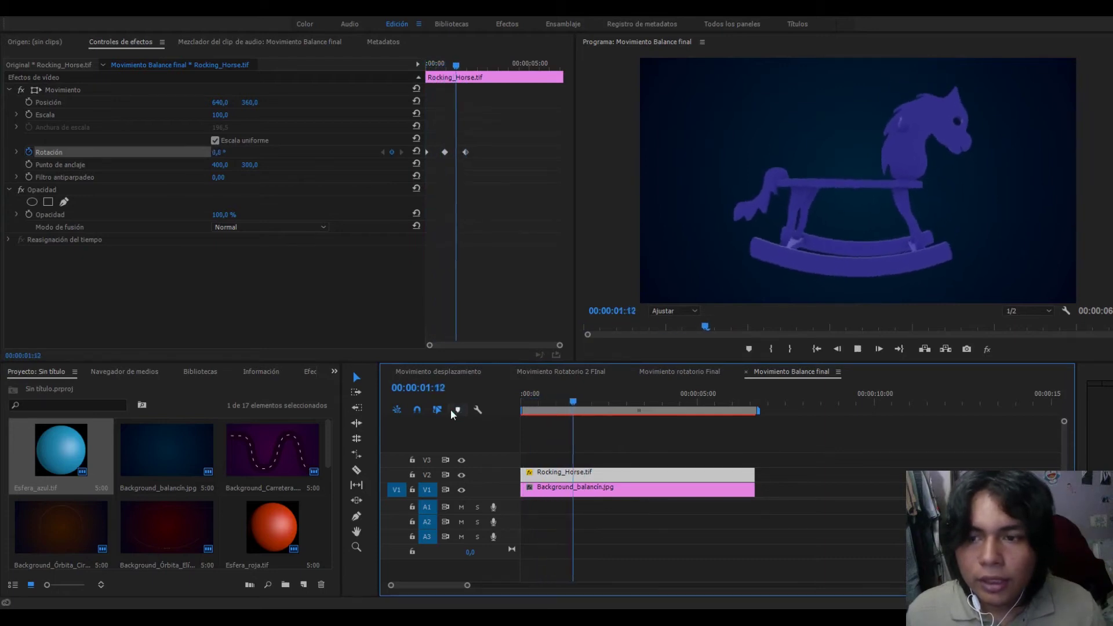
key(space)
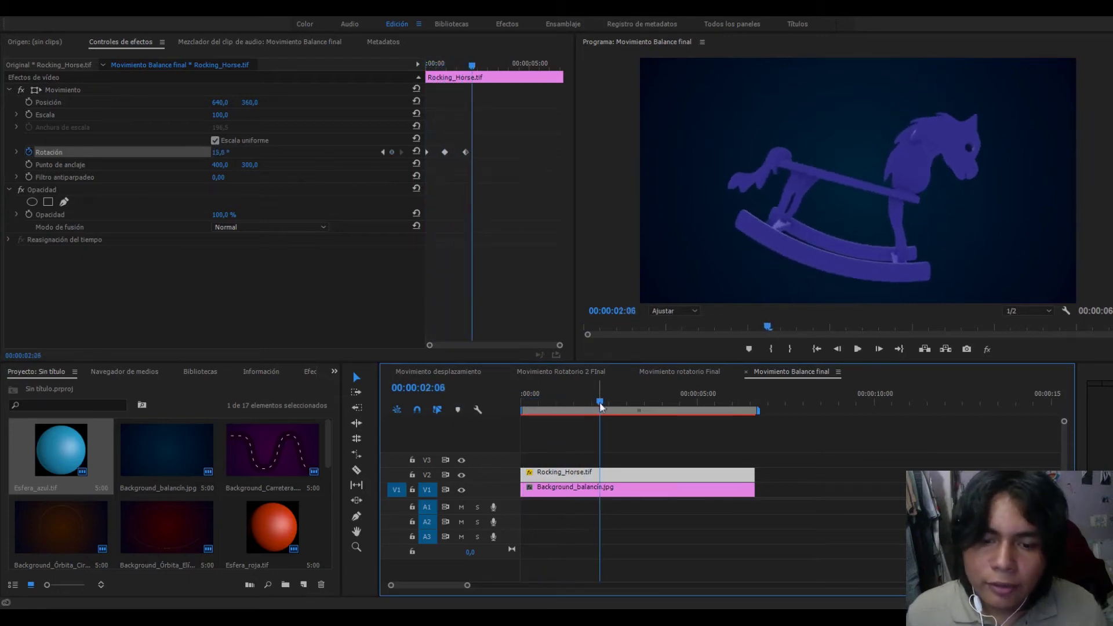
Step: Continue the rocking with rotation keyframes every second from 00:00:02:24, ending at 0° at 00:00:05:24, and play back the end
drag(600, 401, 625, 402)
click(221, 152)
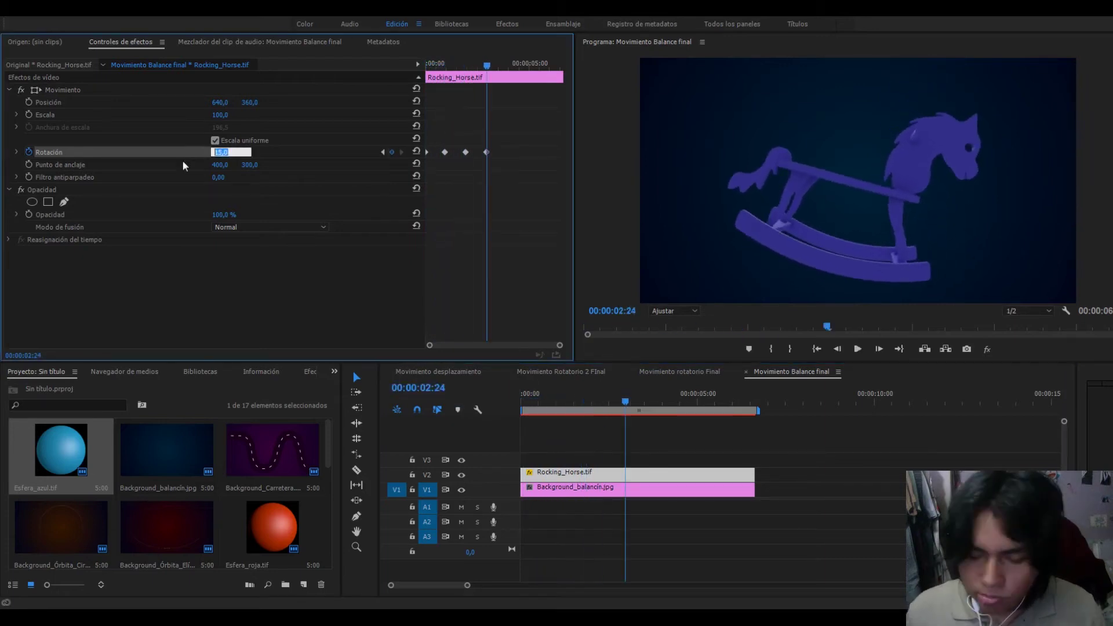
text(0)
key(Return)
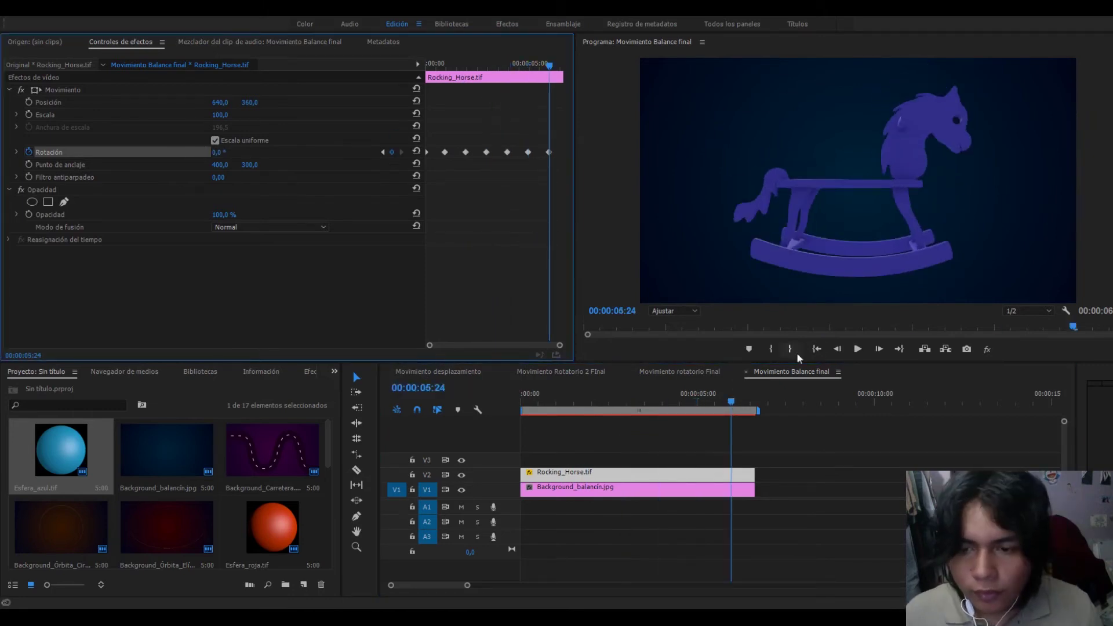
key(space)
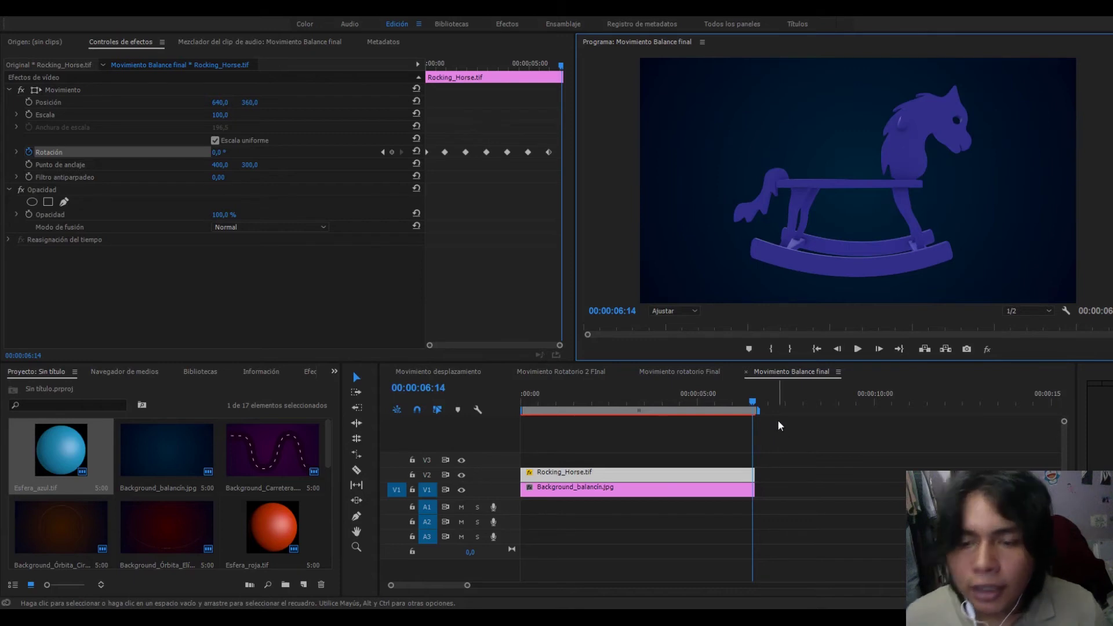
Step: Start position and scale keyframes for the rocking horse at 00:00:03:18
drag(754, 401, 706, 401)
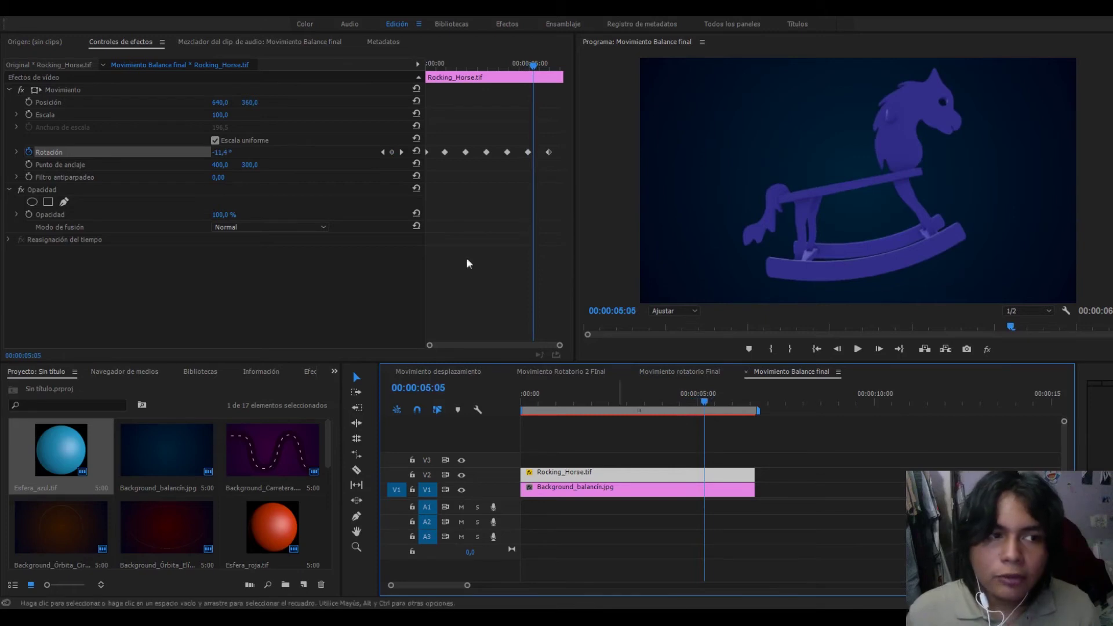
click(47, 104)
click(51, 114)
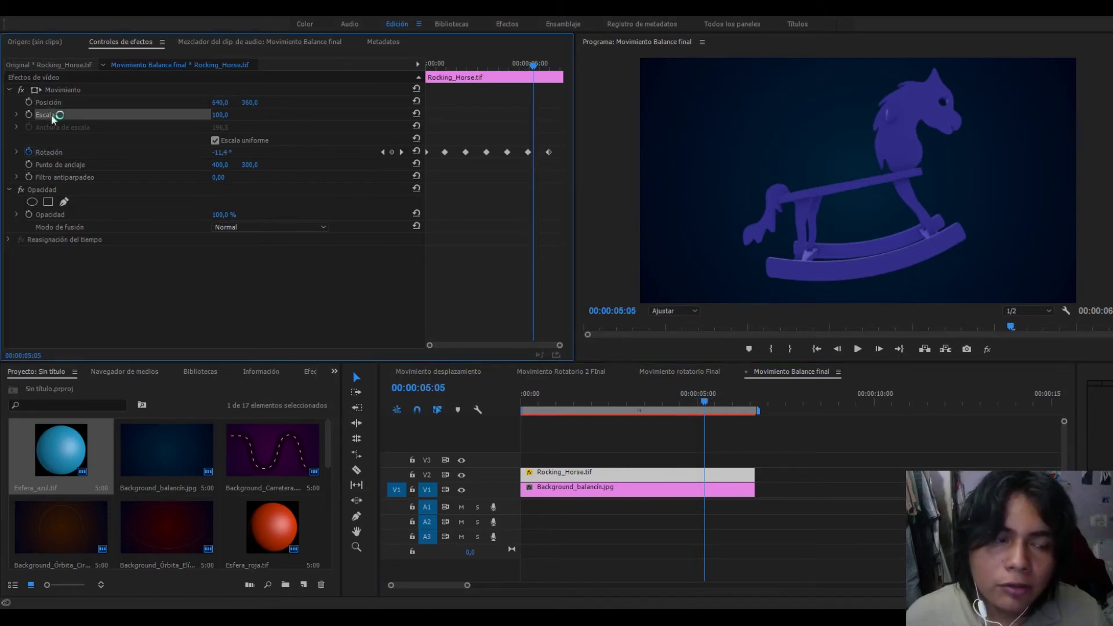
click(55, 102)
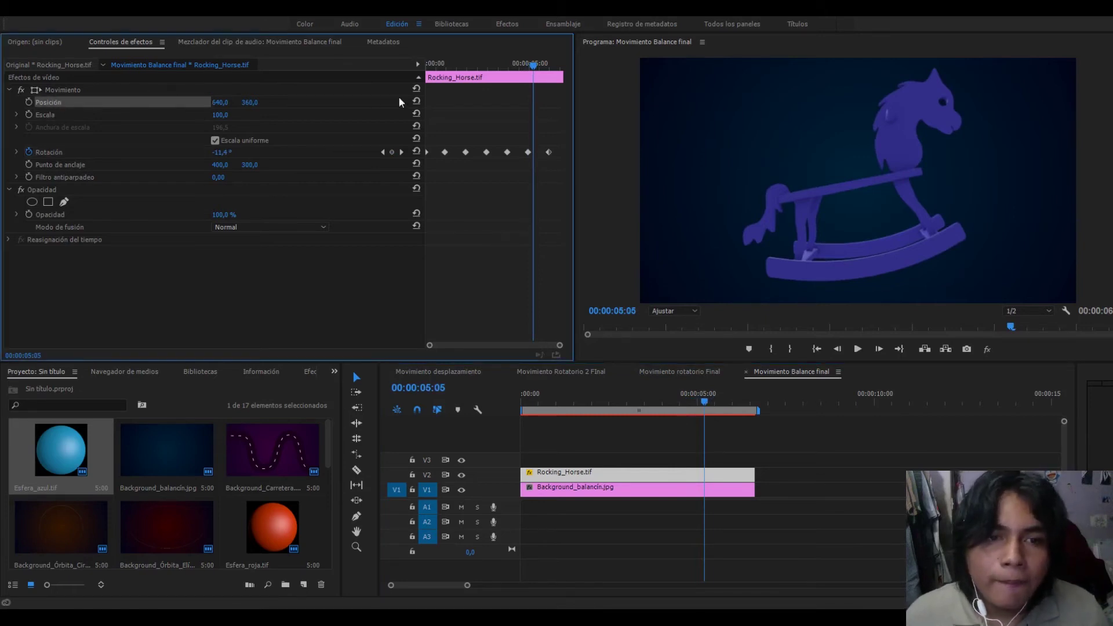
drag(534, 68, 502, 70)
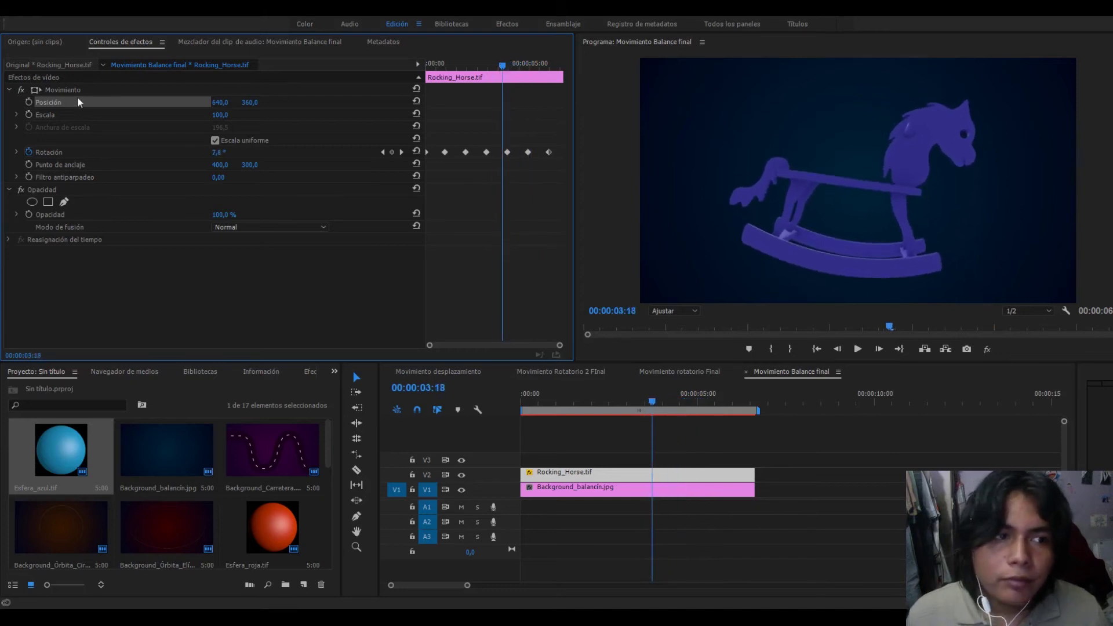
click(29, 115)
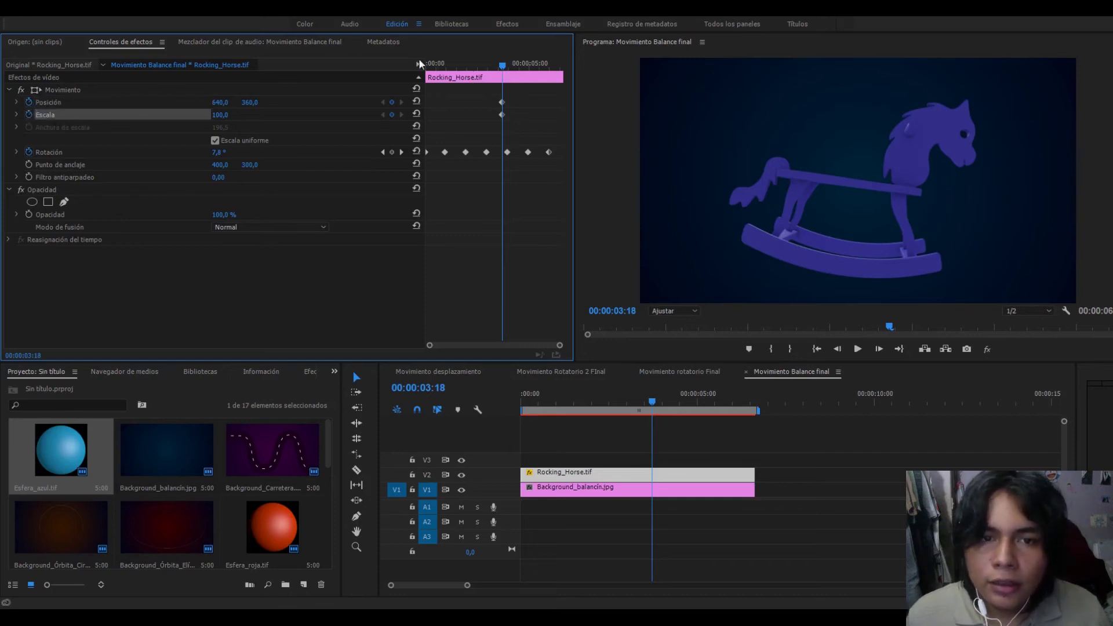
Step: At 00:00:05:23, enlarge the horse to about 217.6 scale and move it to about 167.4, 659.9 to frame its head
drag(500, 65, 546, 88)
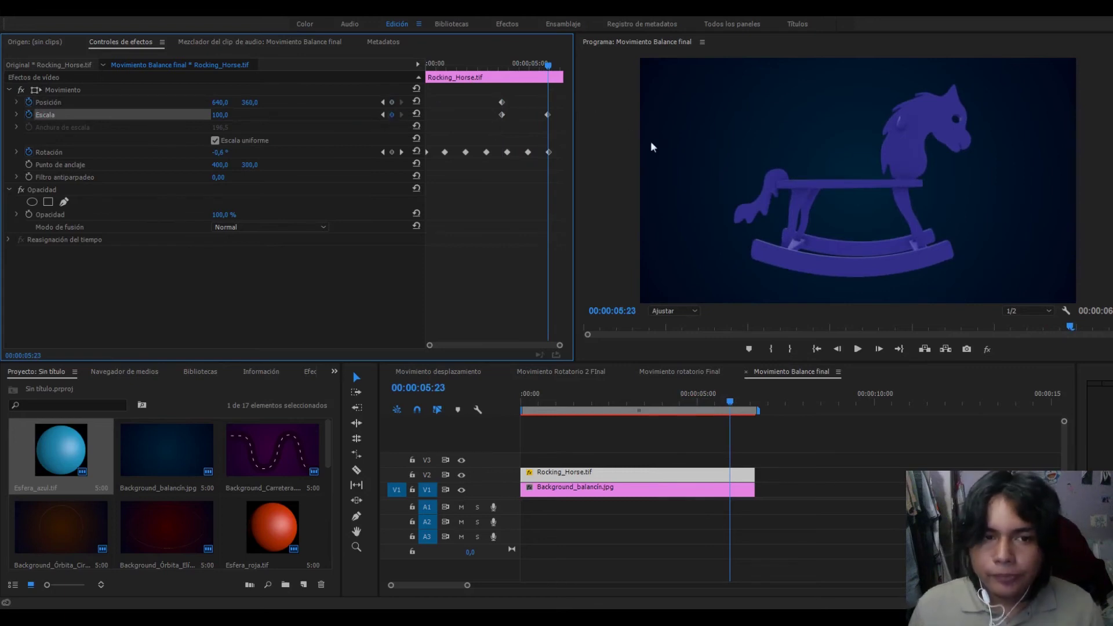
click(75, 89)
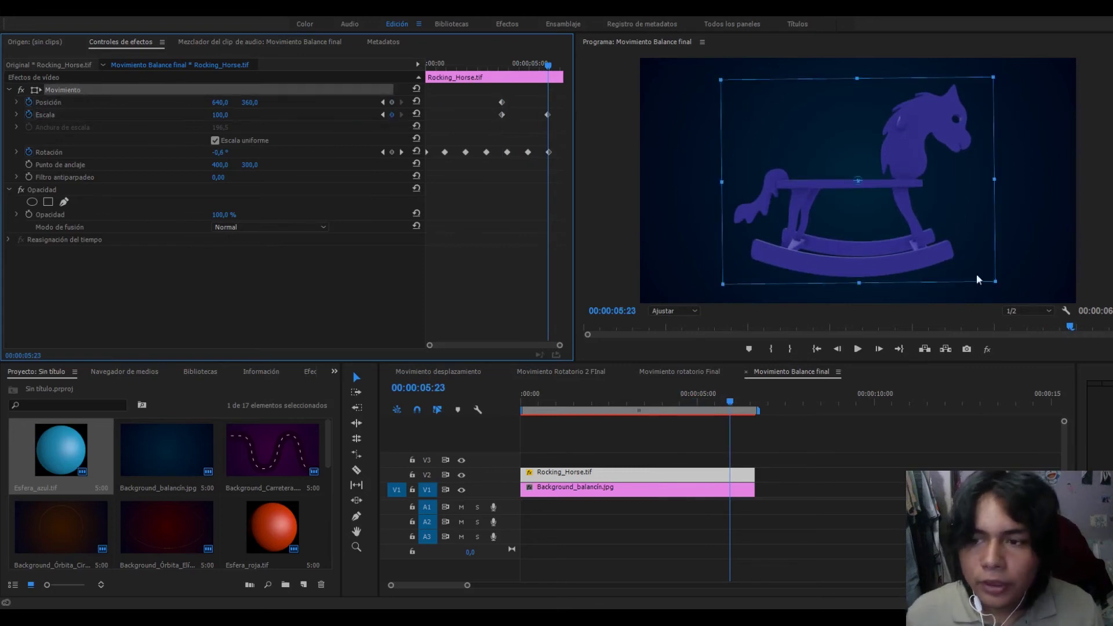
drag(990, 283, 1112, 376)
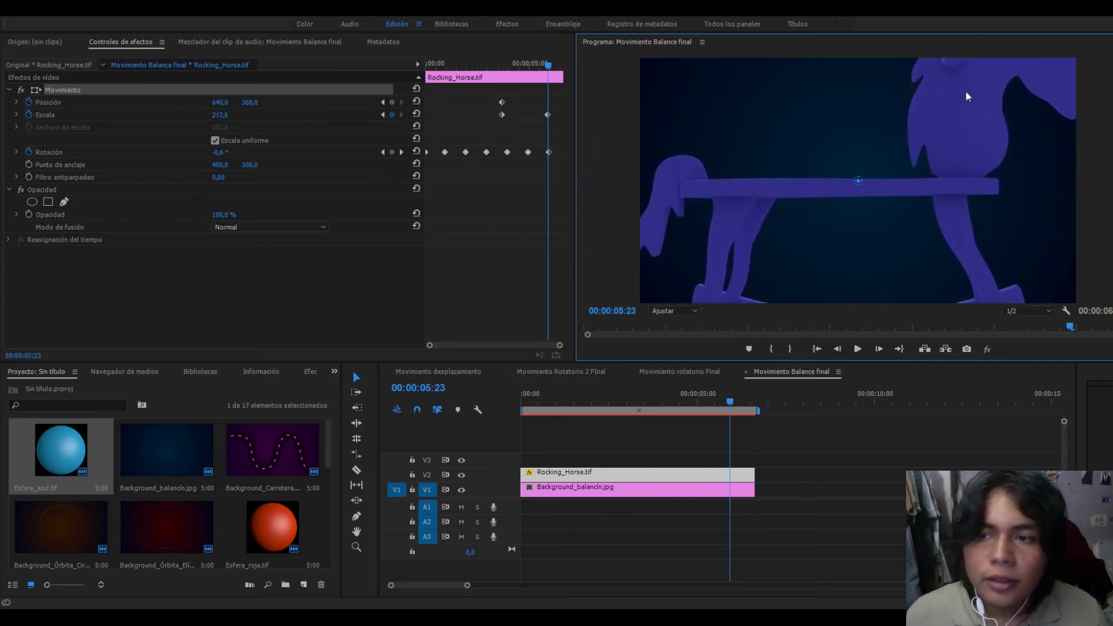
drag(975, 92, 815, 198)
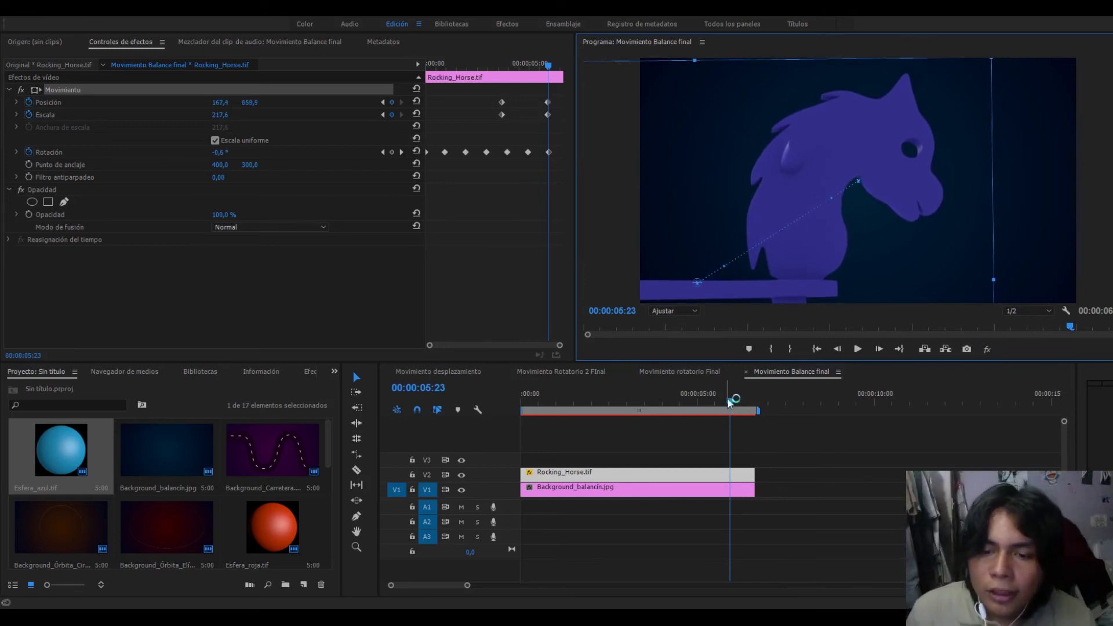
Step: Fade the horse out with opacity keyframes of 100% at 00:00:06:02 and 0% at 00:00:06:13
drag(730, 401, 735, 405)
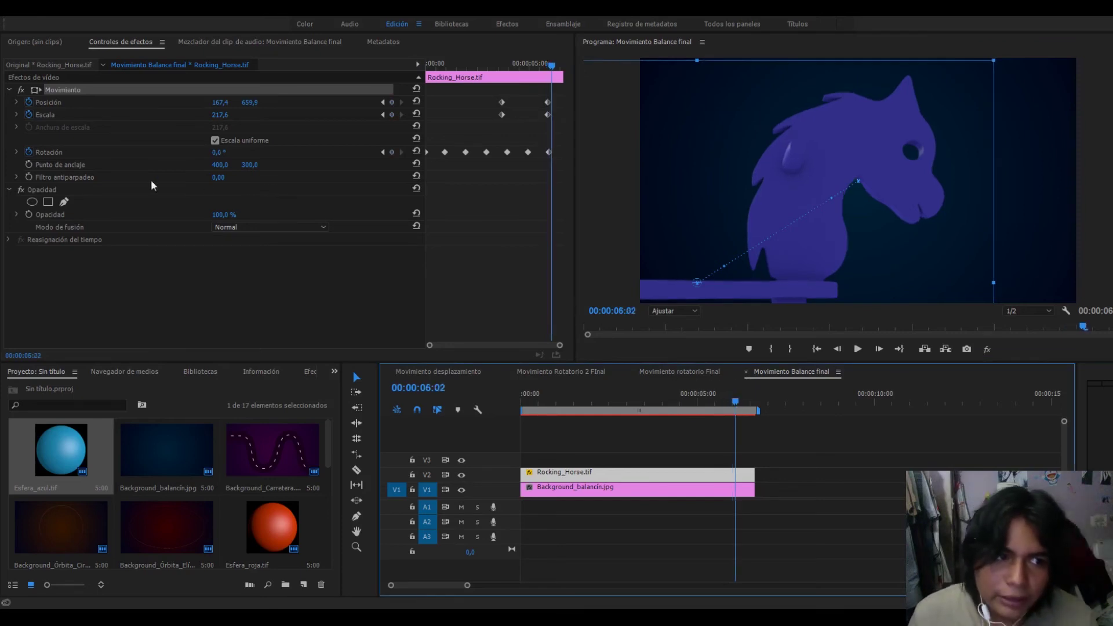
click(29, 213)
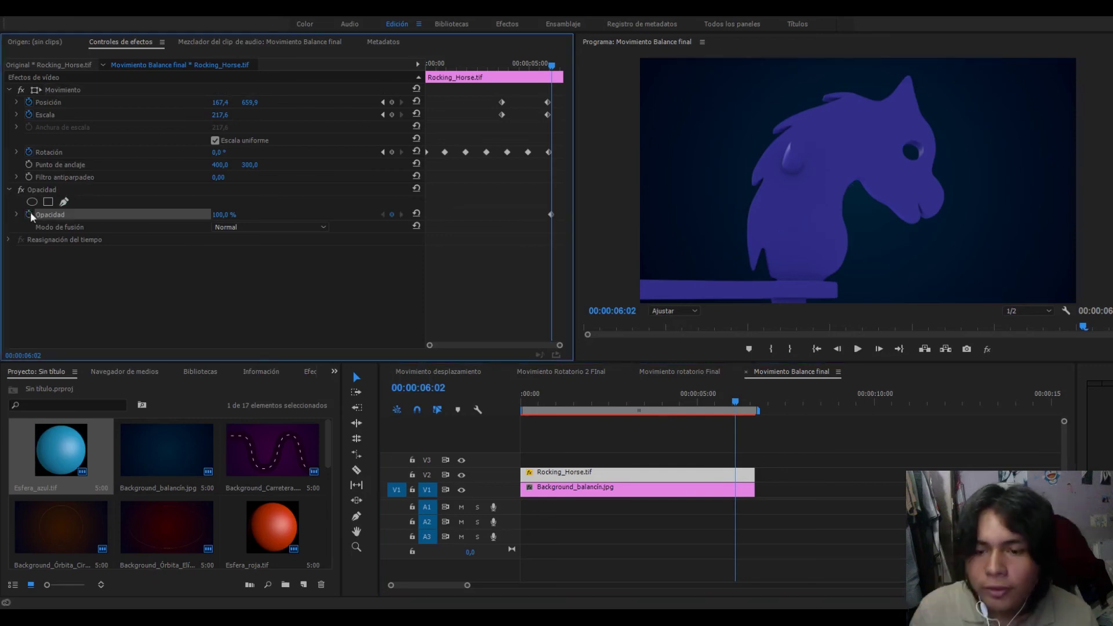
drag(740, 403, 752, 422)
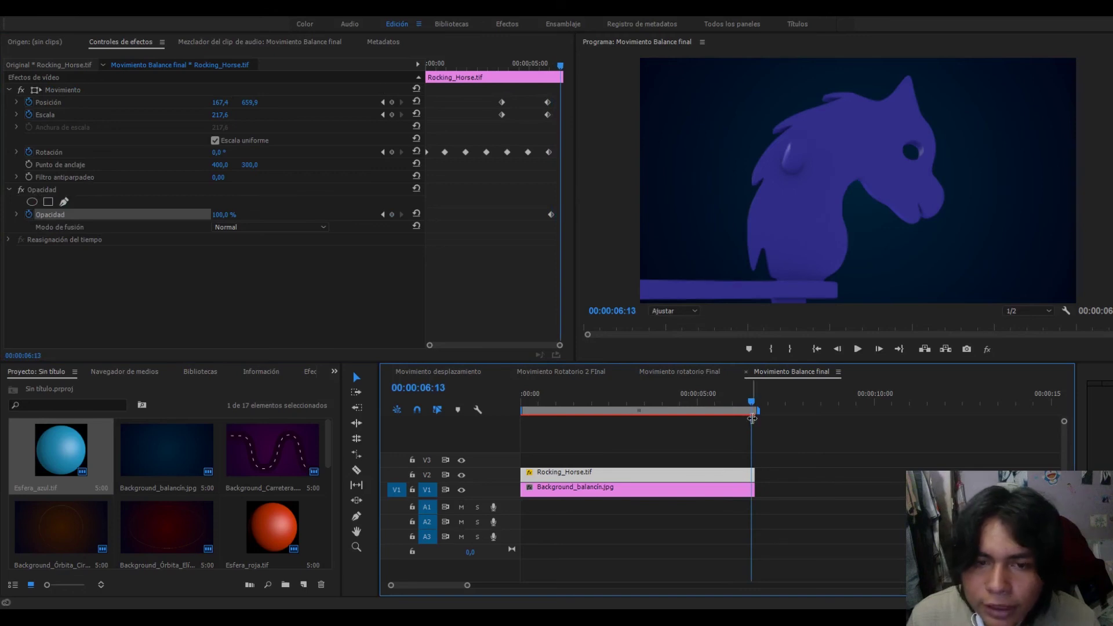
click(392, 213)
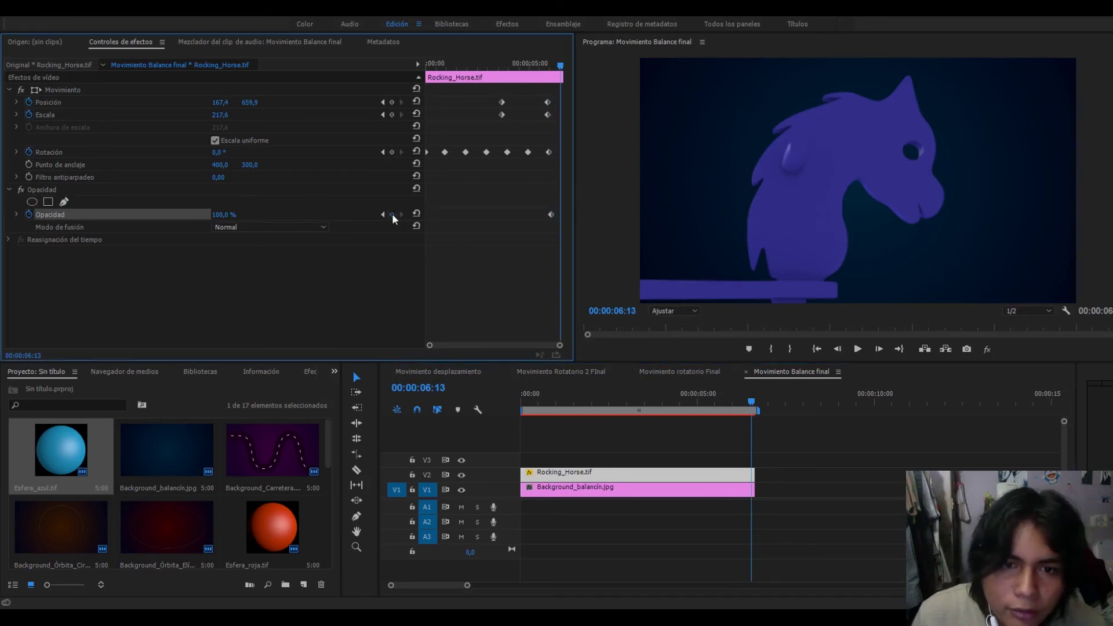
click(220, 215)
text(0)
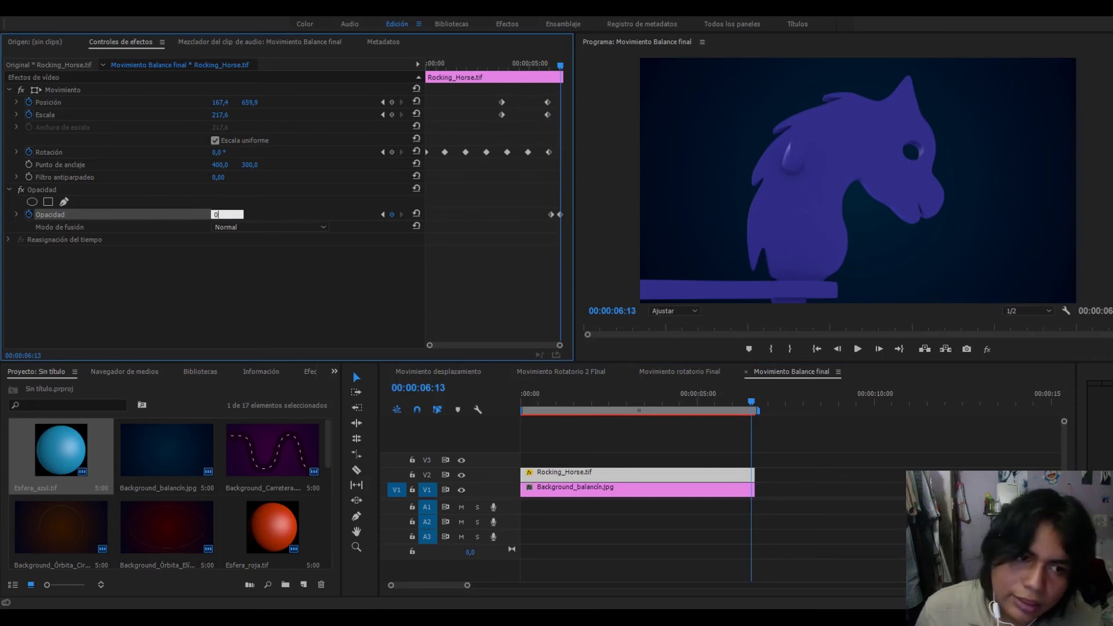
key(Return)
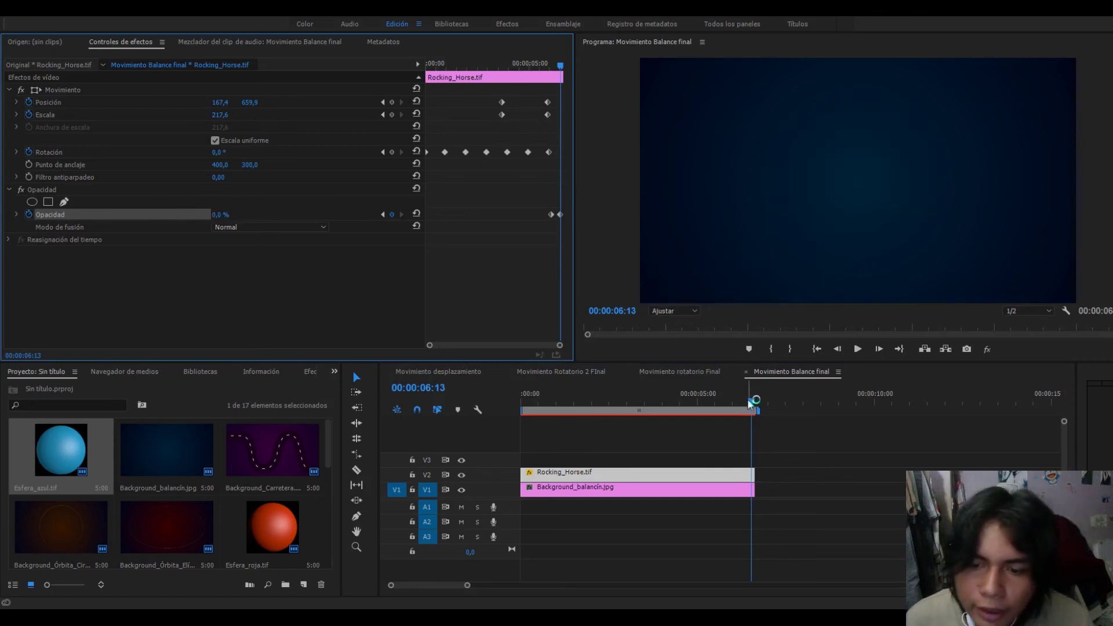
Step: Play back the horse's complete rocking, zoom-in and fade-out animation from the start
drag(749, 401, 720, 404)
key(Home)
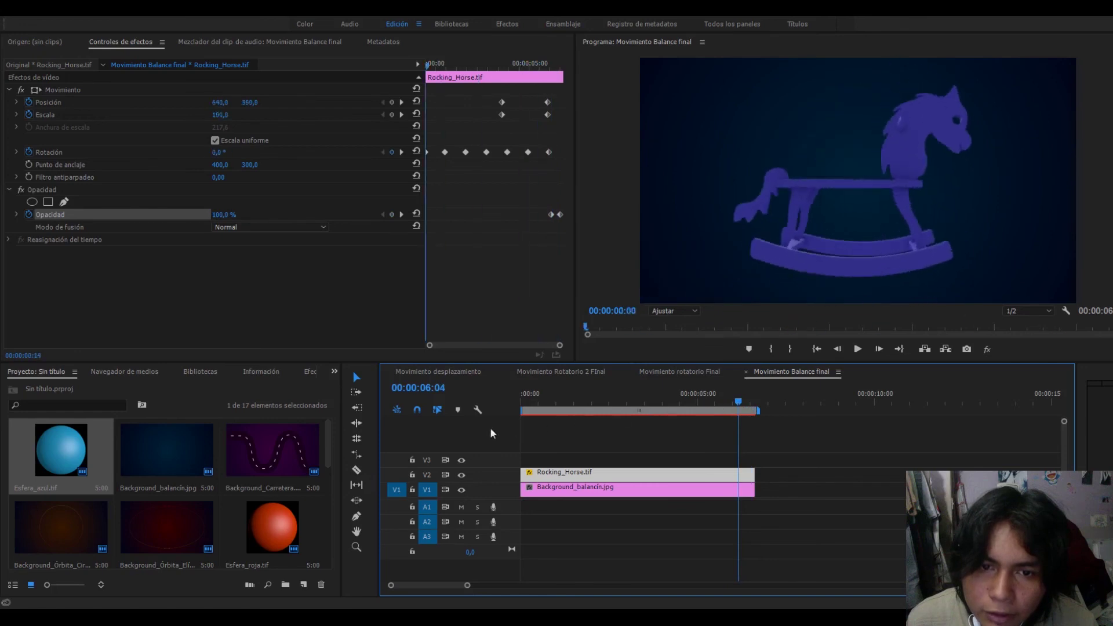
key(space)
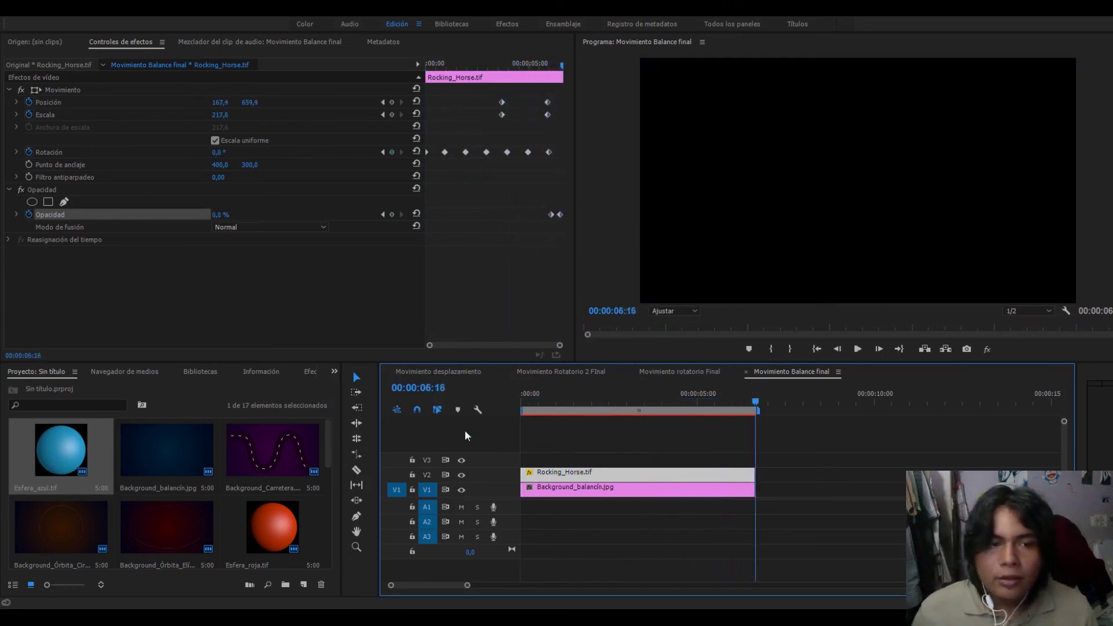
key(Home)
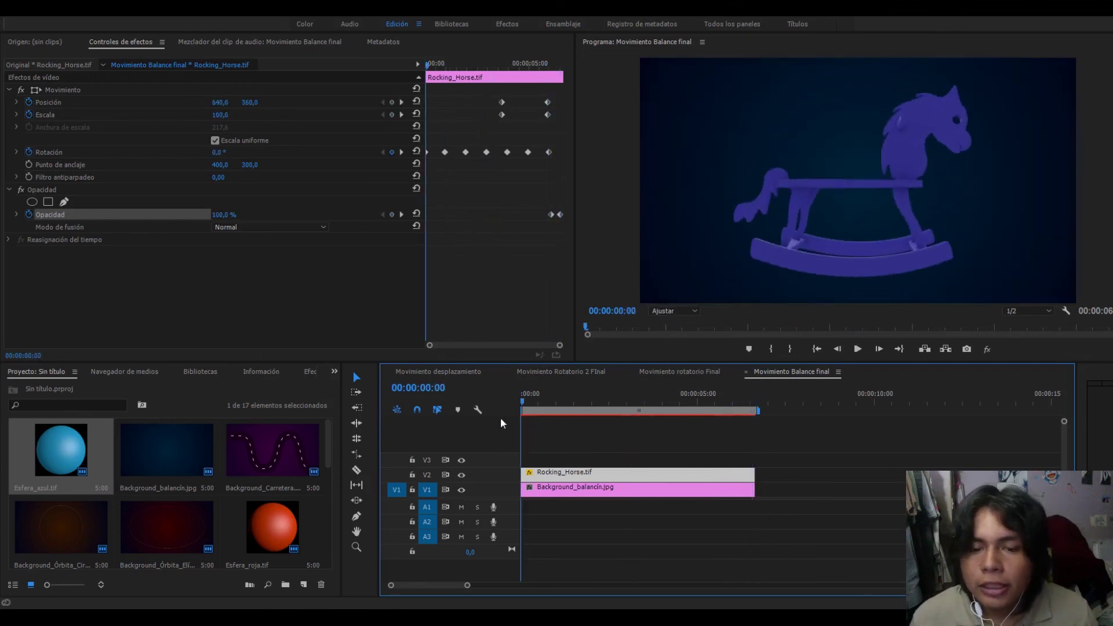
key(space)
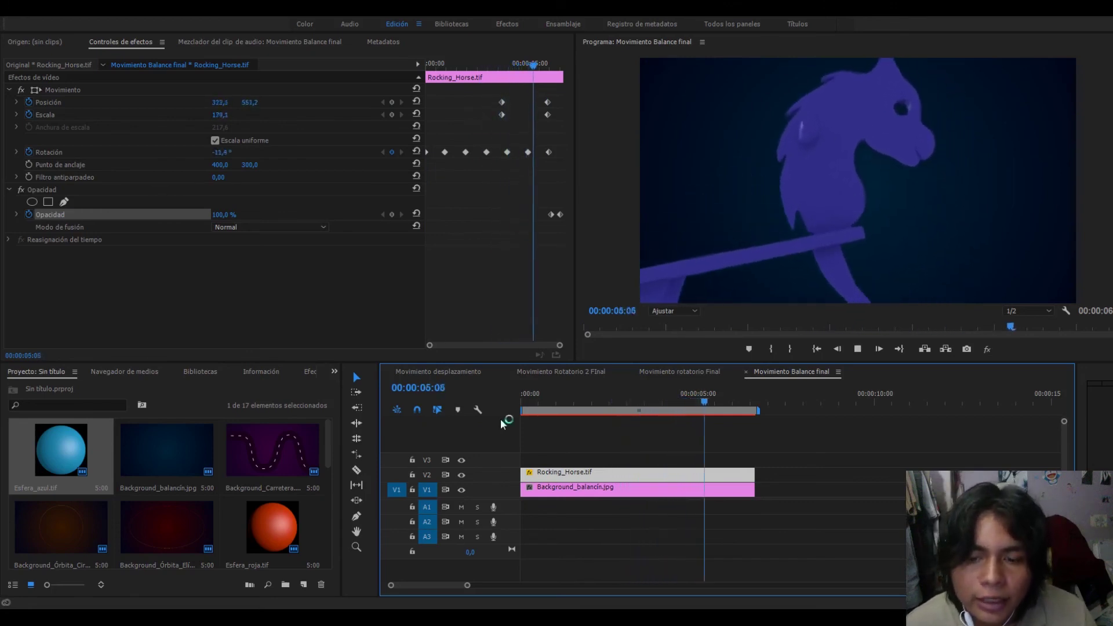
key(space)
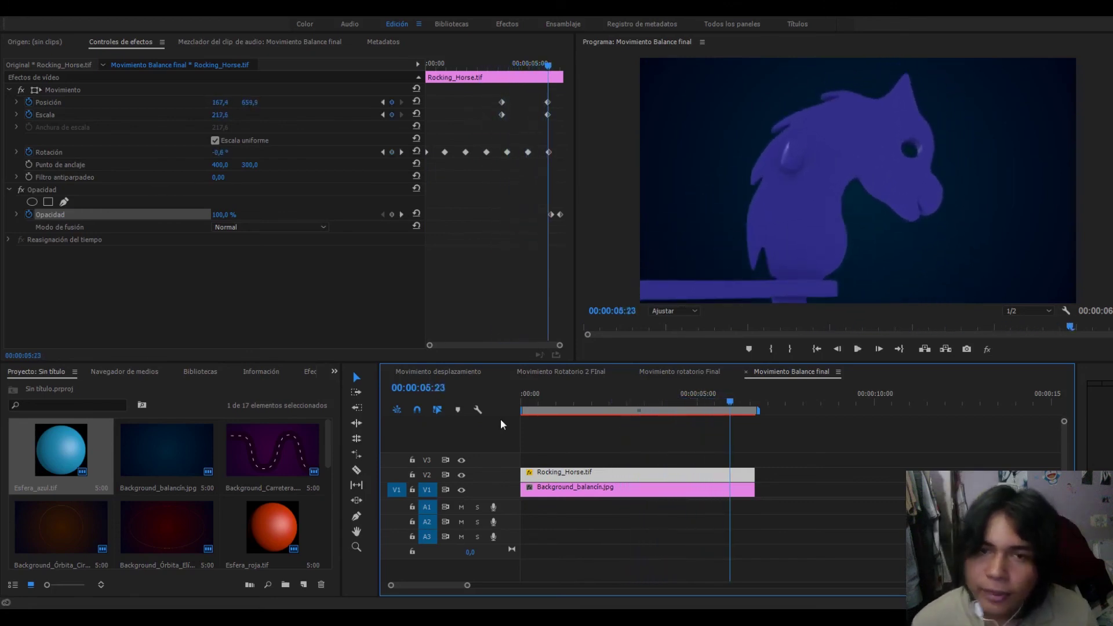
drag(725, 400, 505, 410)
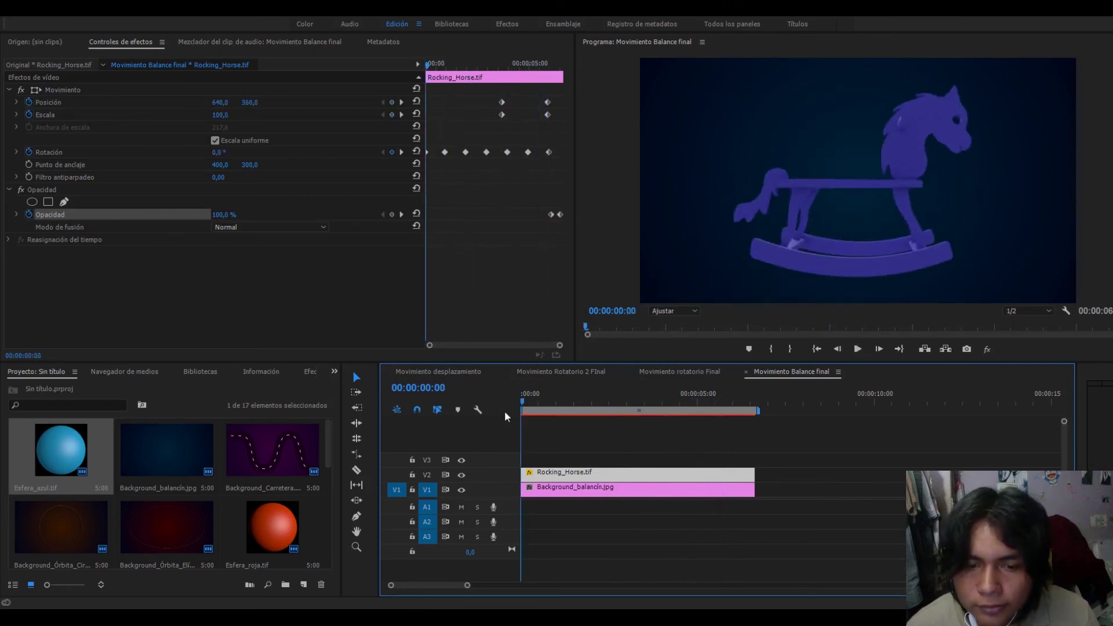